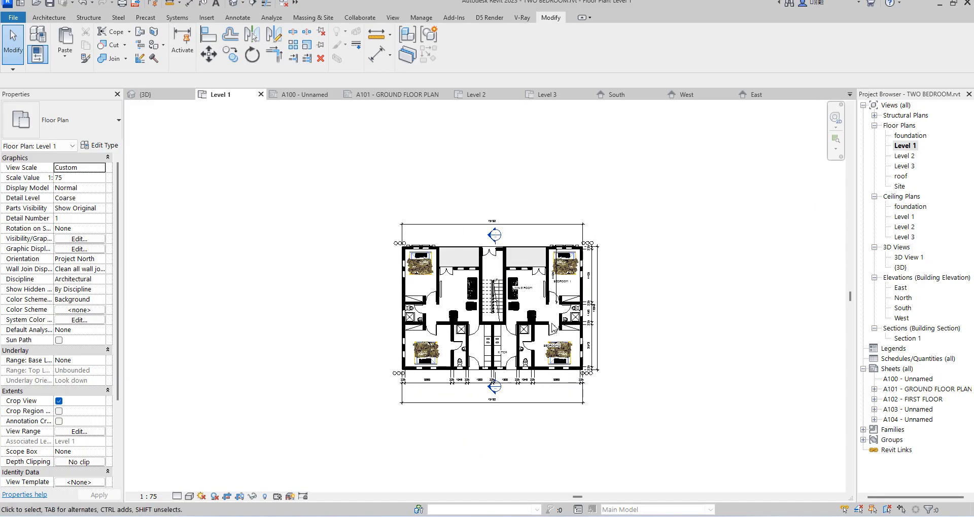
Look over the Level 1 plan, then review sheets A100 through A104 one after another
scroll(537, 345, "up", 2)
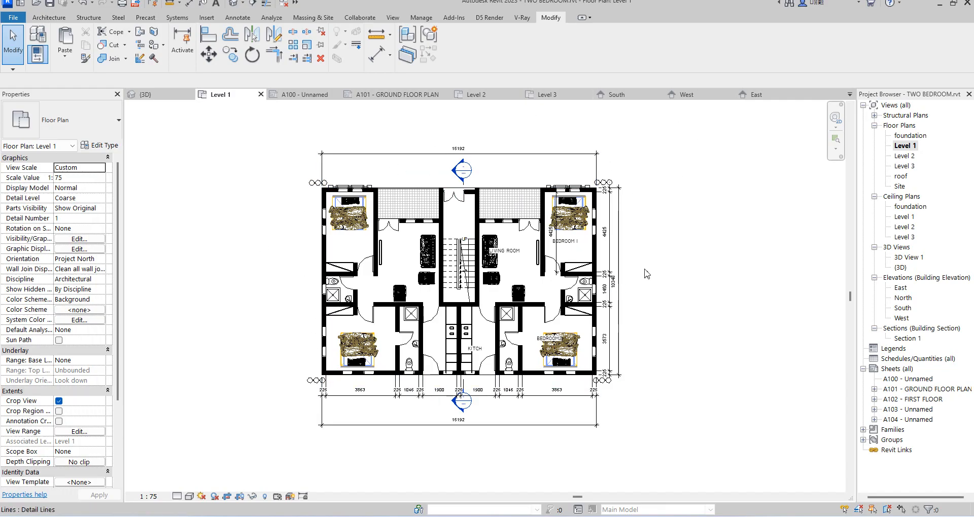
double_click(914, 380)
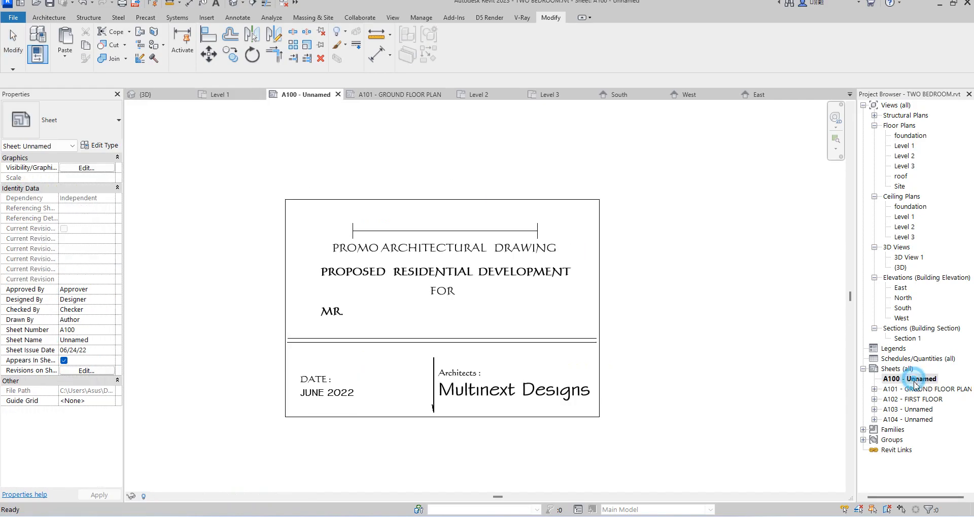
double_click(916, 389)
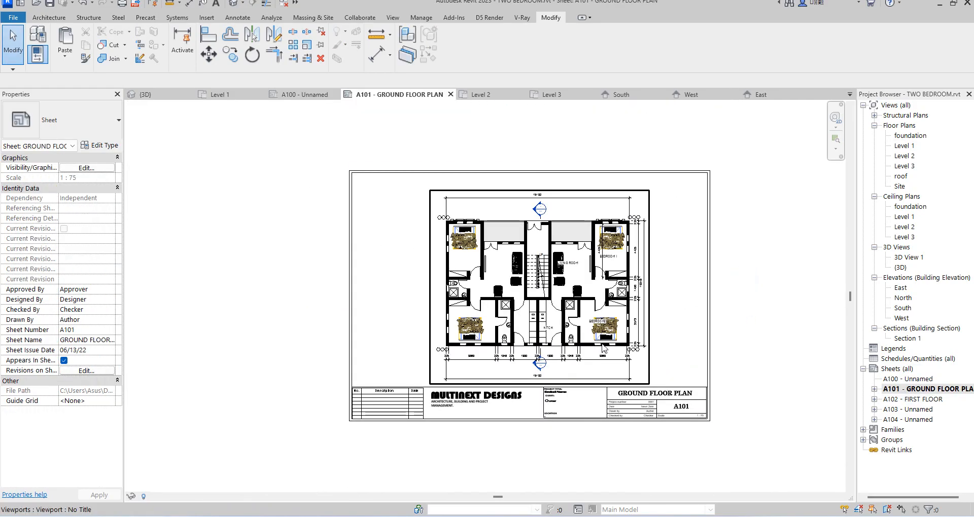
scroll(601, 339, "up", 3)
scroll(420, 283, "down", 4)
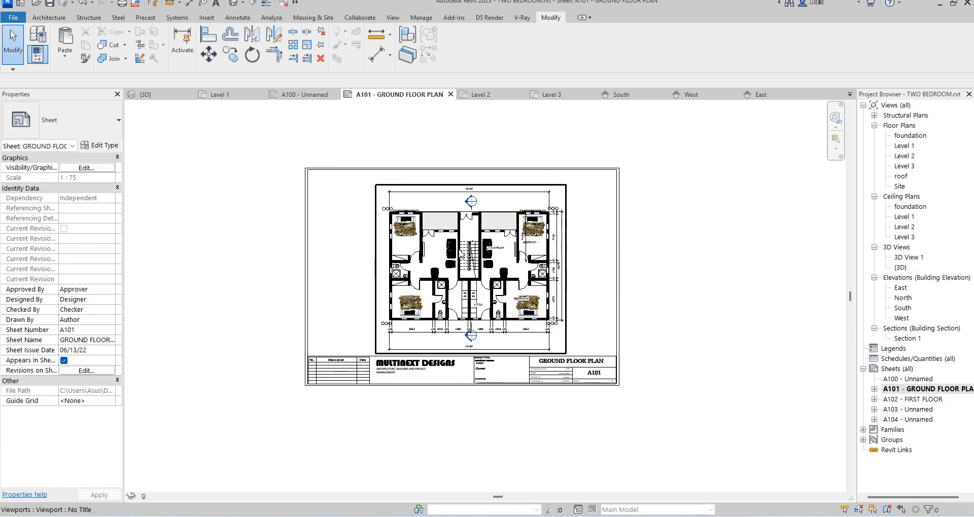
double_click(921, 400)
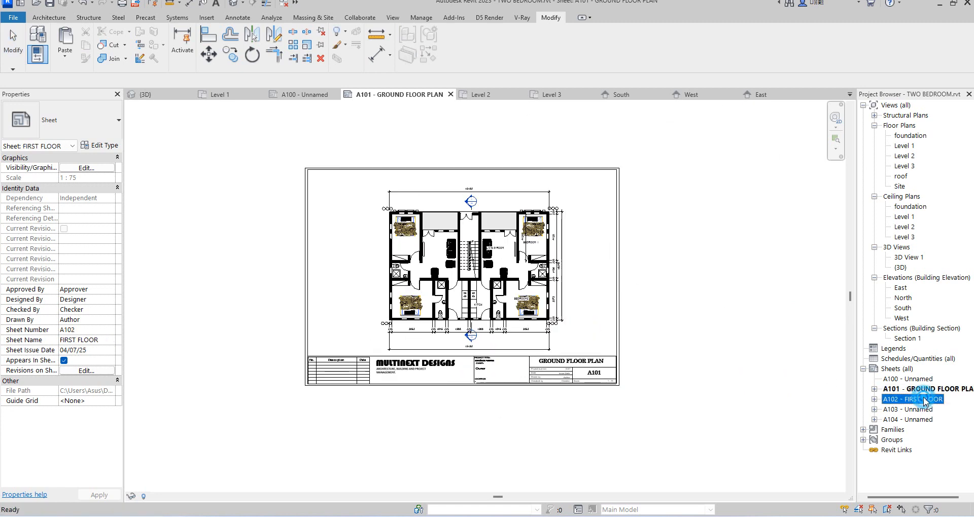
double_click(913, 409)
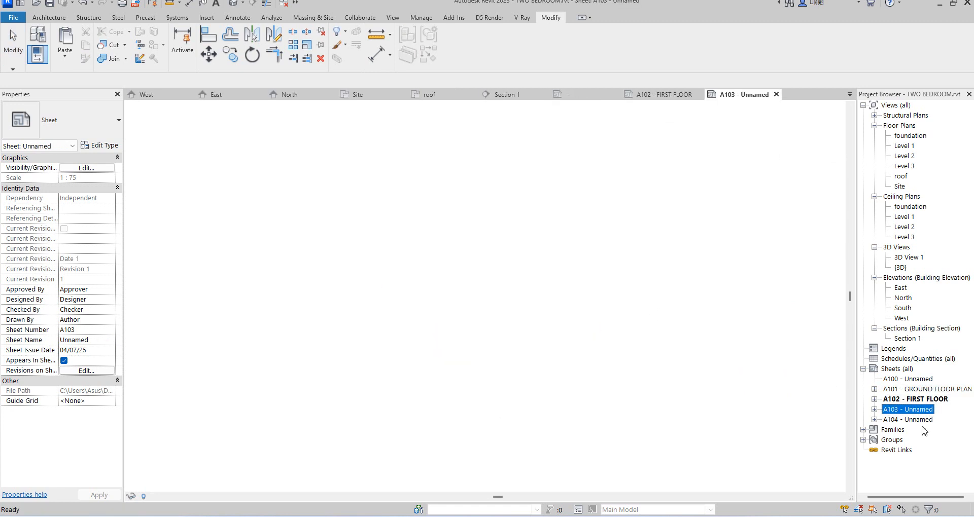
double_click(921, 420)
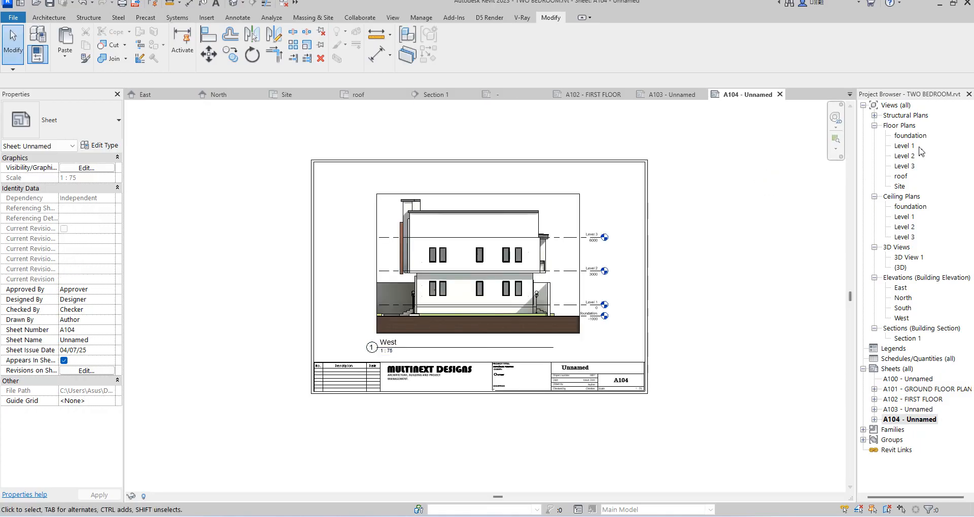
Open the Level 1 floor plan and examine its room layout and dimensions
left_click(899, 147)
double_click(899, 146)
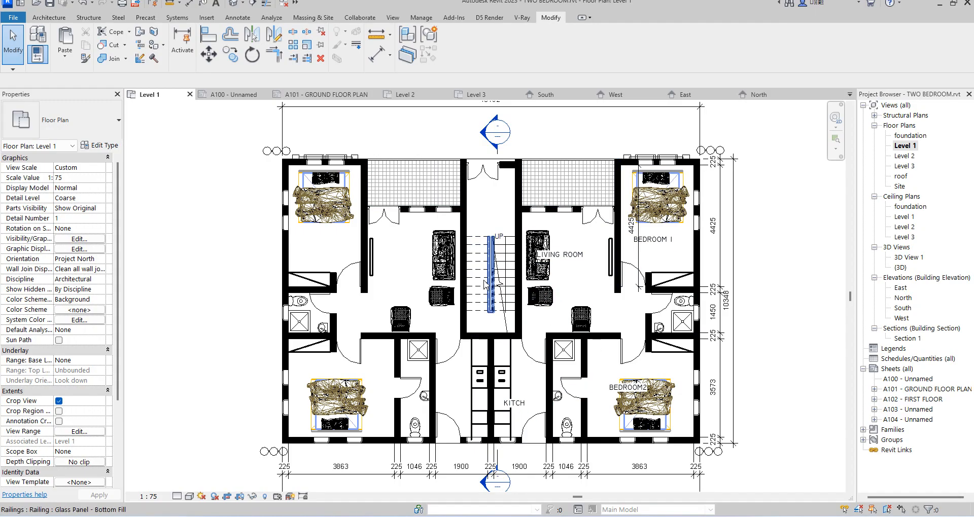
scroll(484, 285, "down", 2)
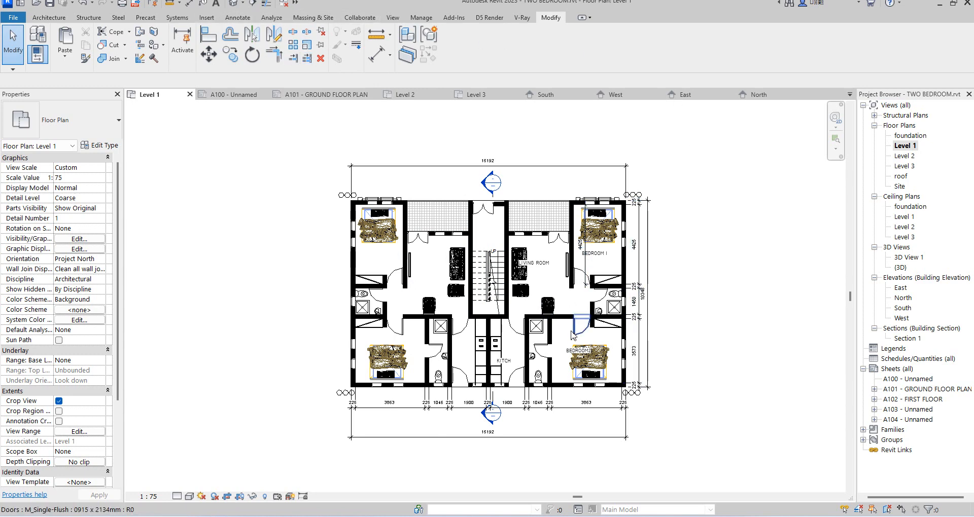
scroll(573, 330, "up", 2)
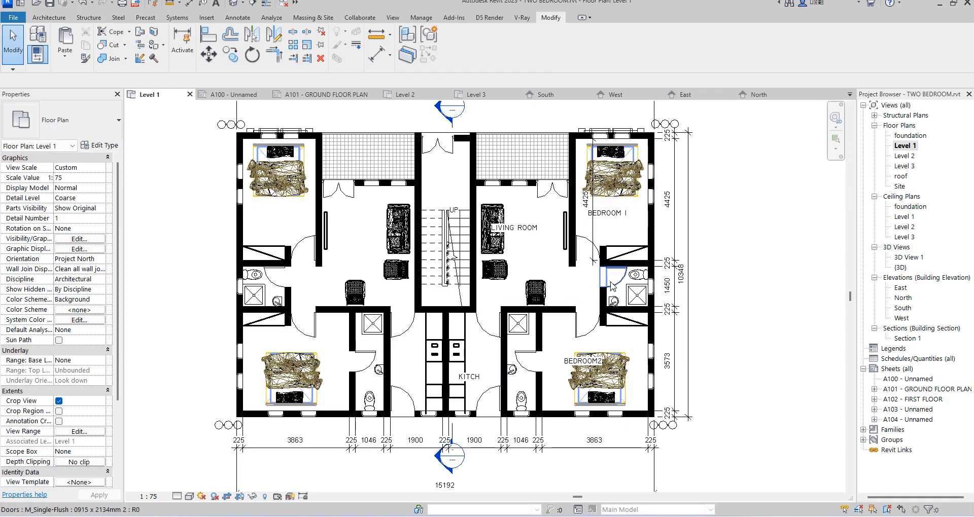
key("z")
key("f")
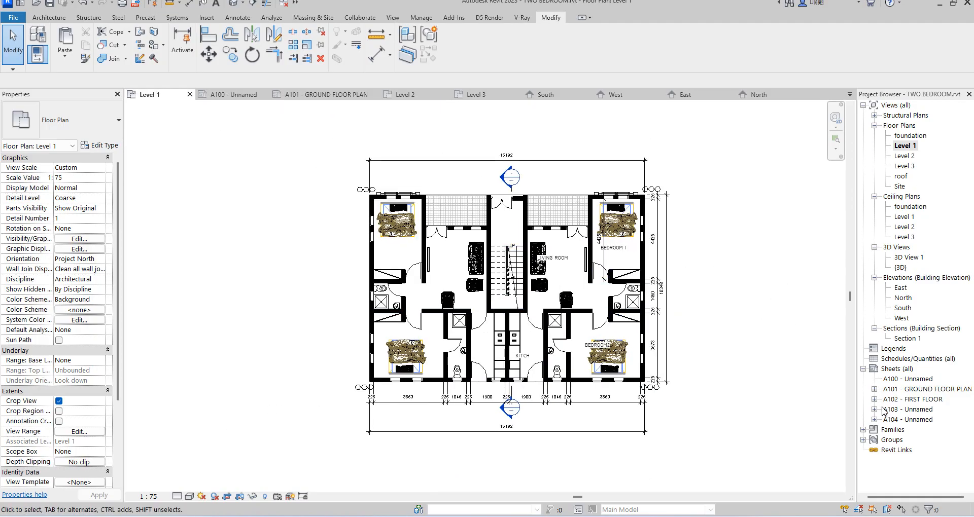
Revisit sheets A100, A101 and A102, ending on elevation sheet A103
double_click(910, 379)
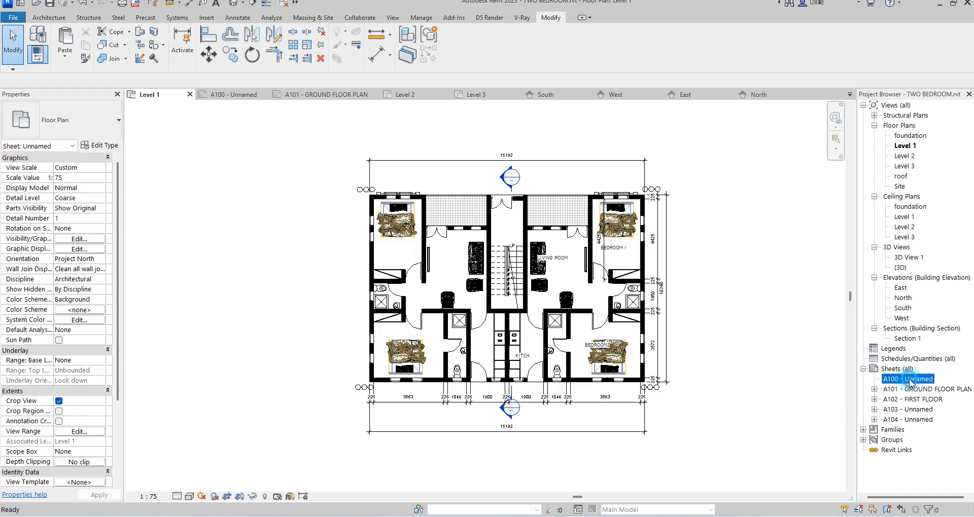
double_click(913, 390)
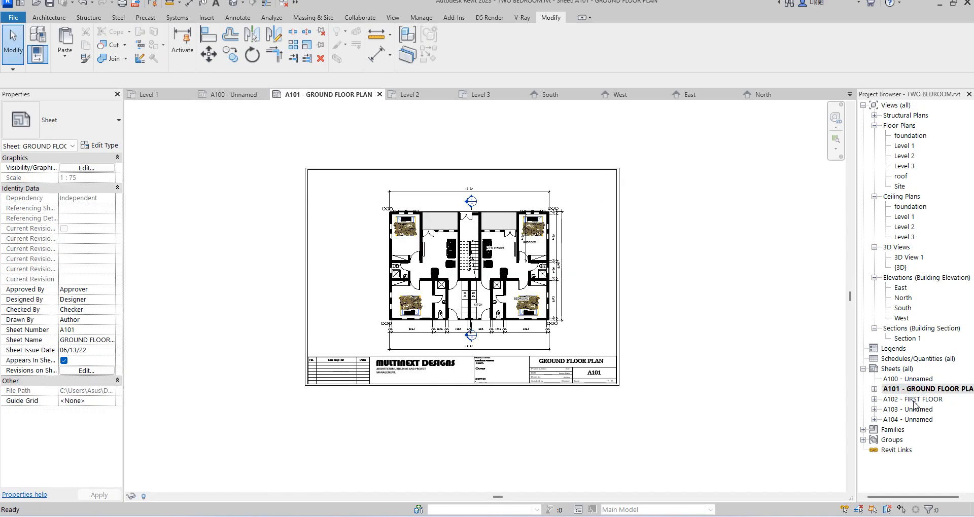
double_click(913, 400)
double_click(916, 410)
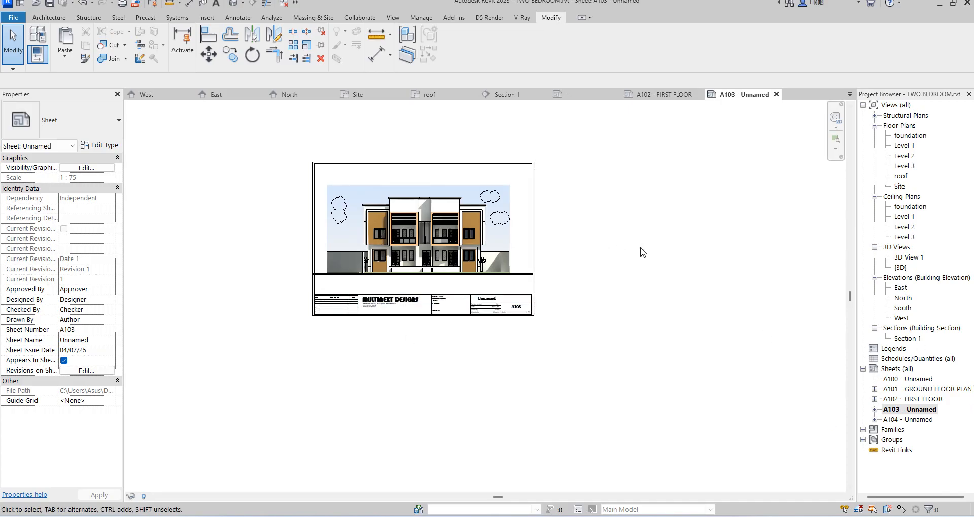
Start a PDF export from sheet A103 and view the export setup's saving options
left_click(13, 17)
mouse_move(70, 219)
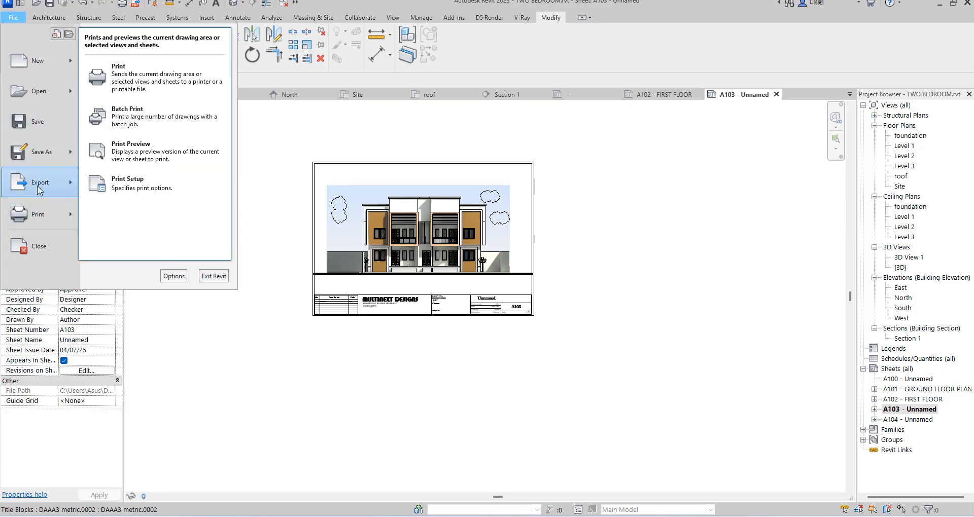
mouse_move(38, 190)
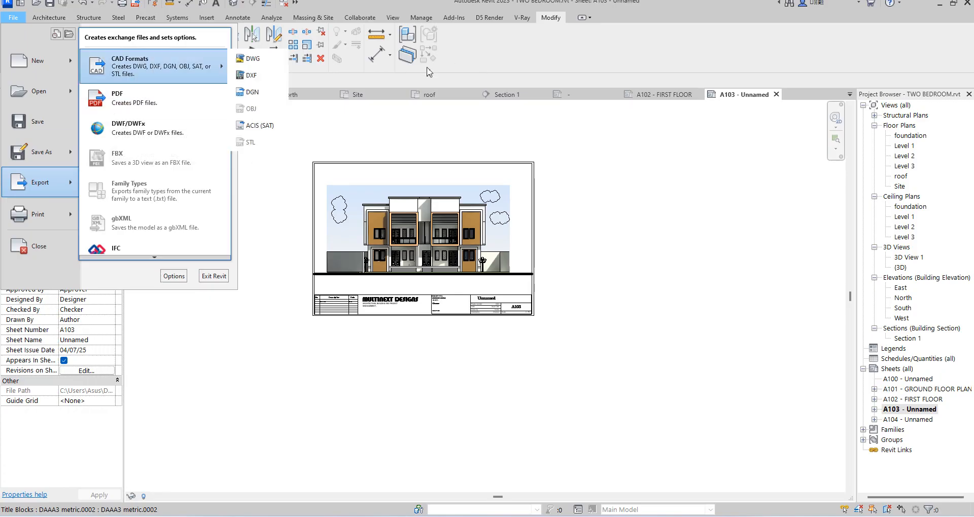
mouse_move(232, 65)
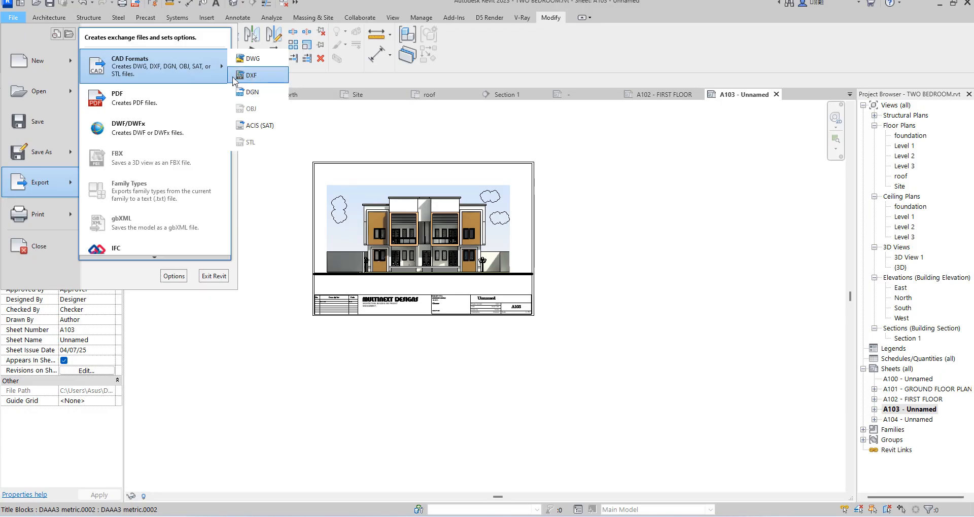
left_click(116, 98)
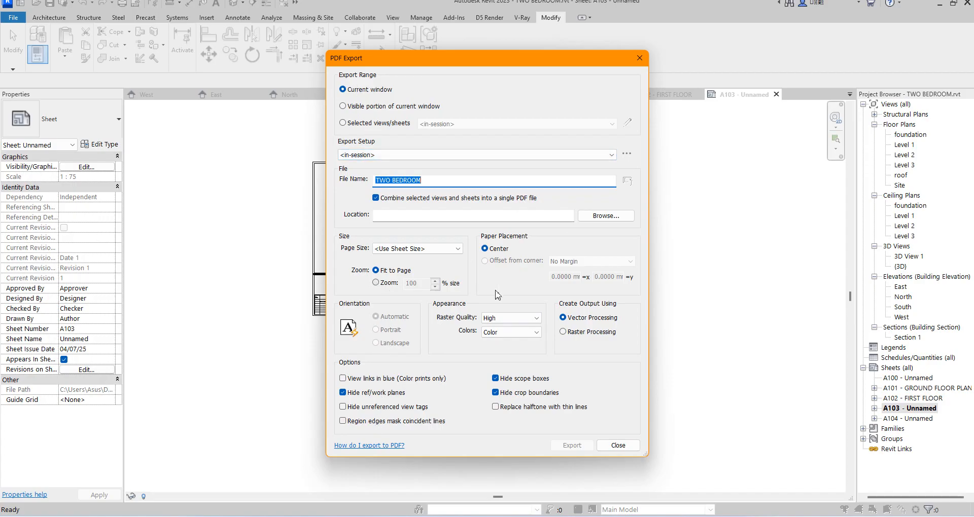
left_click(624, 157)
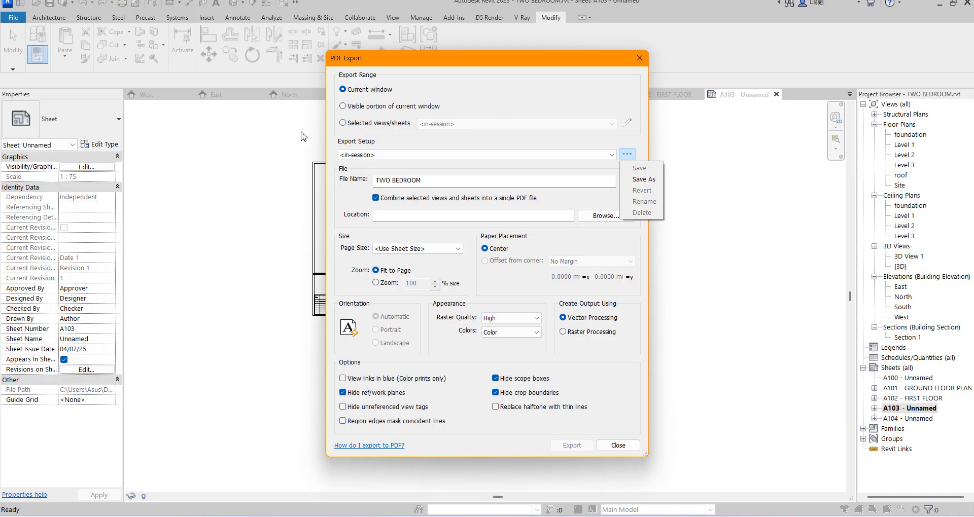
Set the PDF export range to selected views/sheets, filter out 2D and 3D views, and include all sheets A100 to A104
left_click(344, 123)
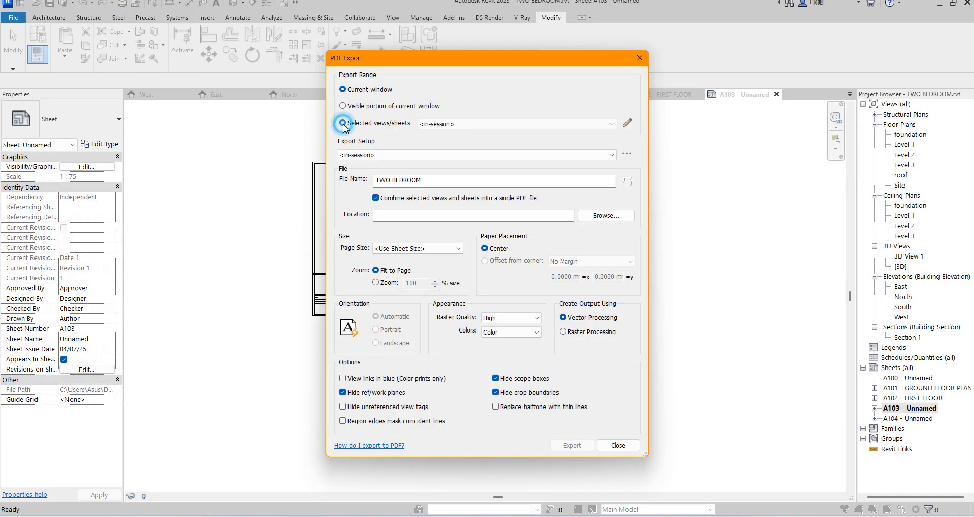
left_click(626, 125)
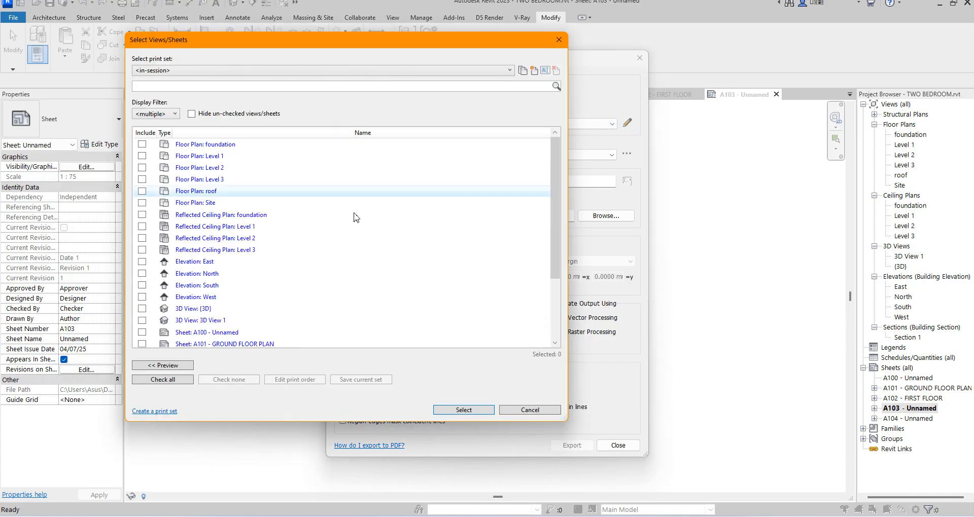
left_click(175, 114)
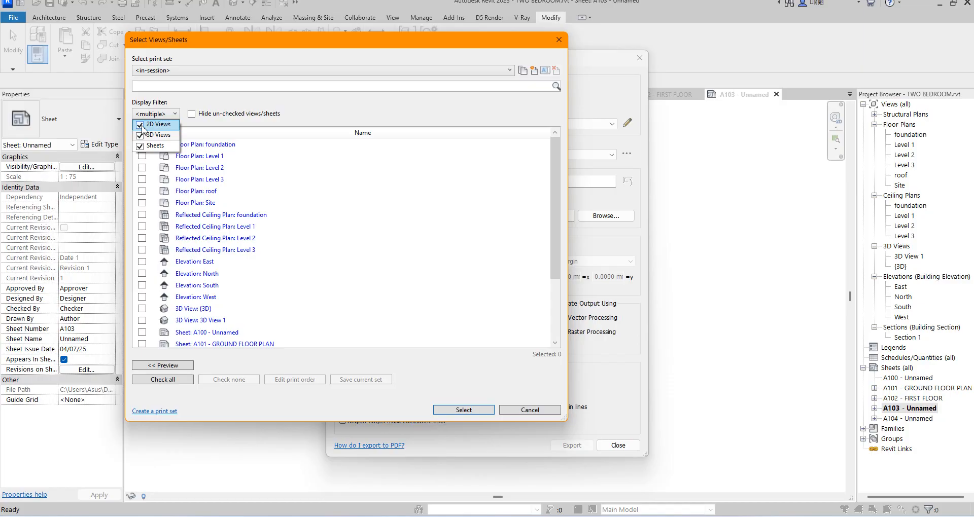
left_click(140, 125)
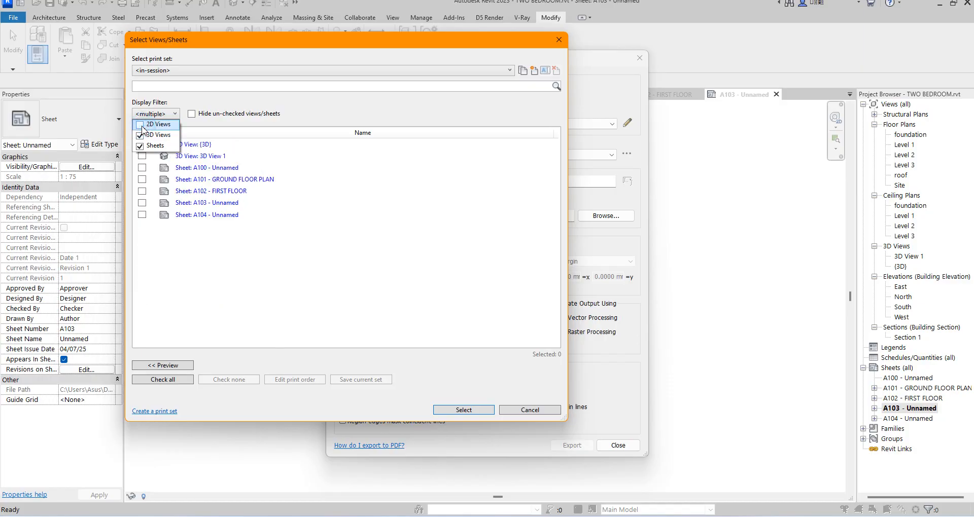
left_click(141, 135)
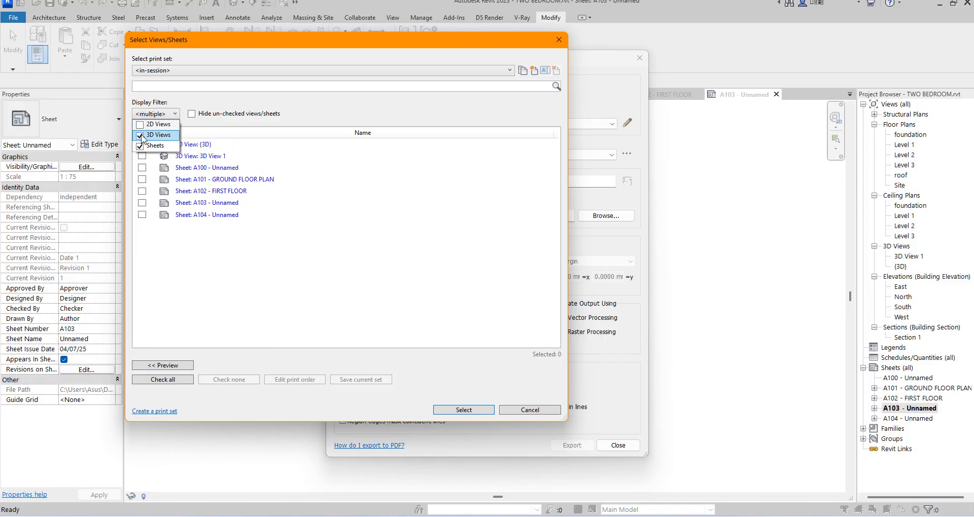
left_click(248, 263)
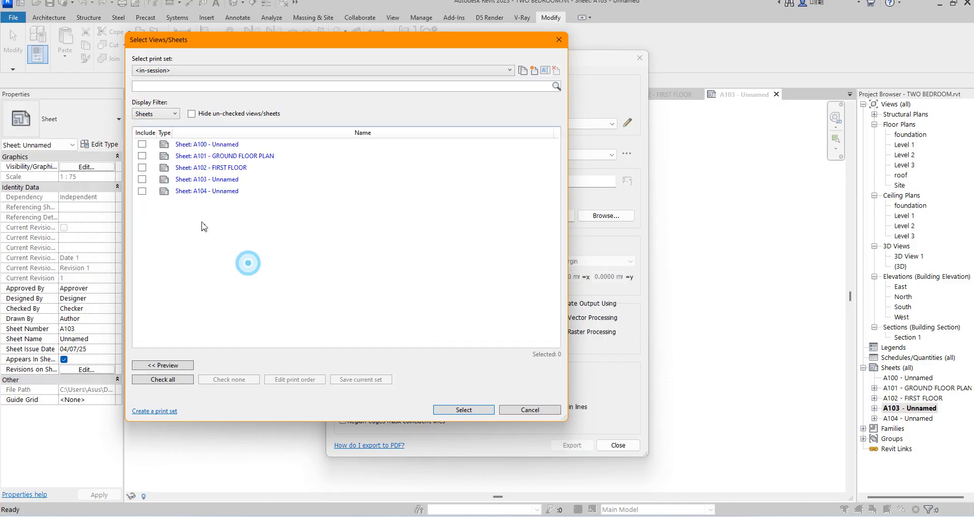
left_click(166, 380)
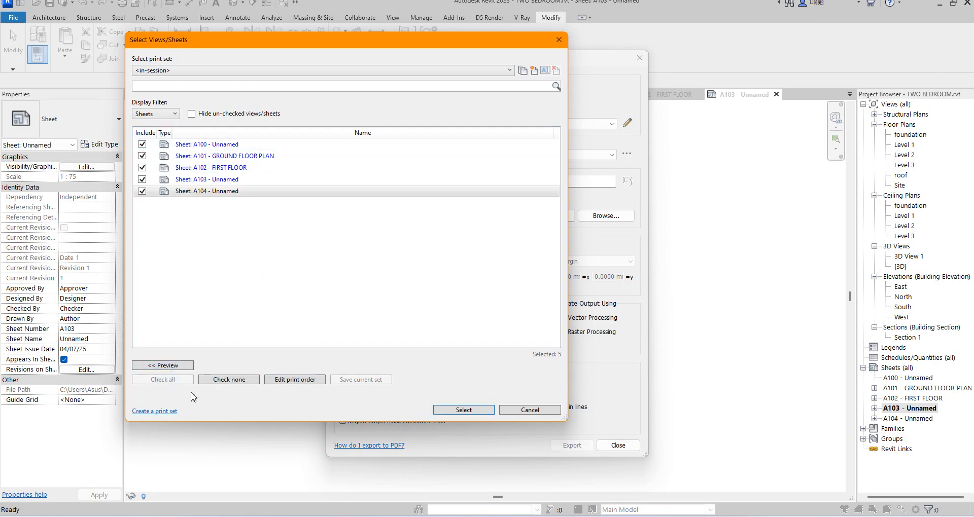
left_click(476, 412)
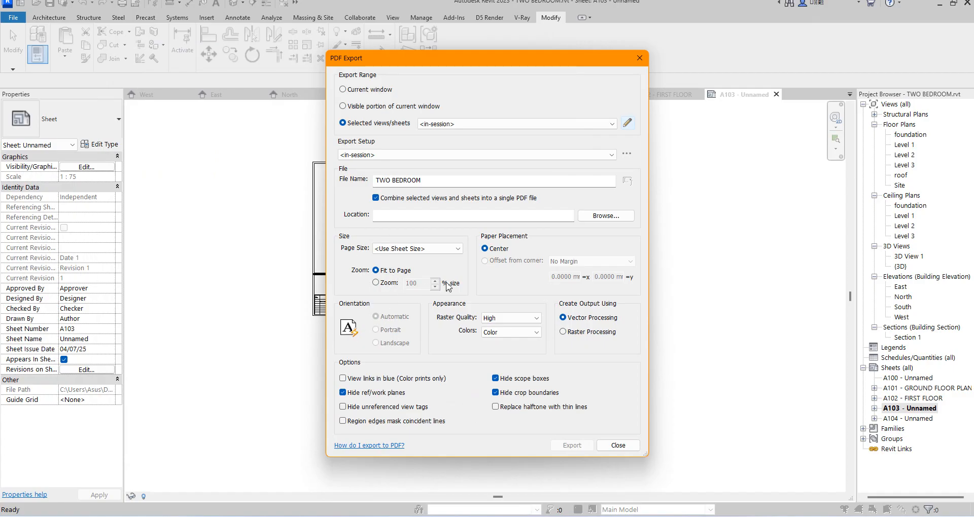
Look through the PDF page sizes, set the zoom to 100% size, and close the export settings without exporting
left_click(451, 249)
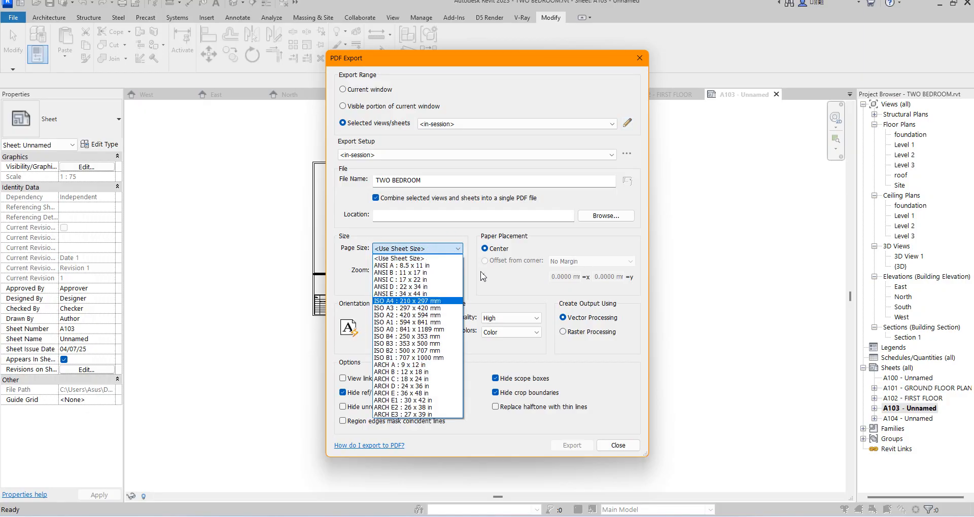
left_click(501, 280)
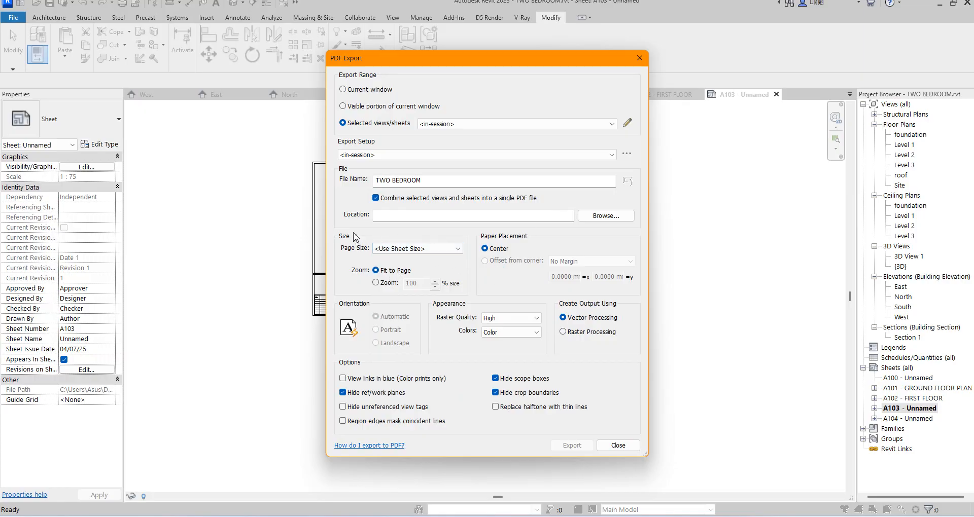
left_click(376, 283)
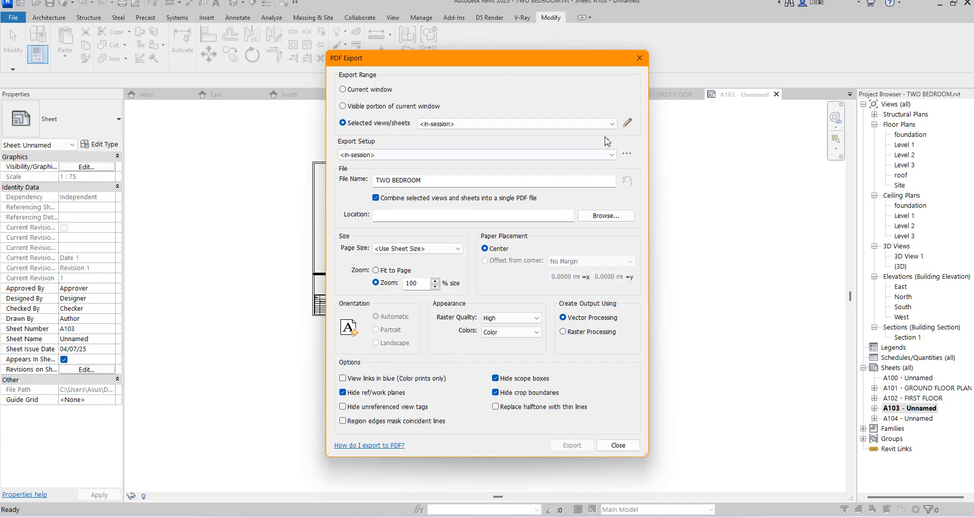
left_click(639, 58)
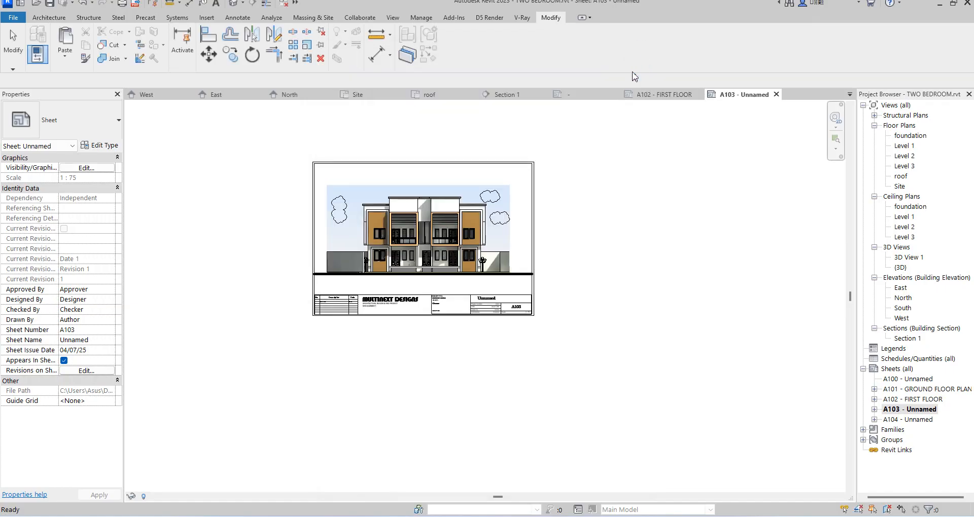
Start printing sheet A103 with Microsoft Print to PDF as the printer
left_click(16, 18)
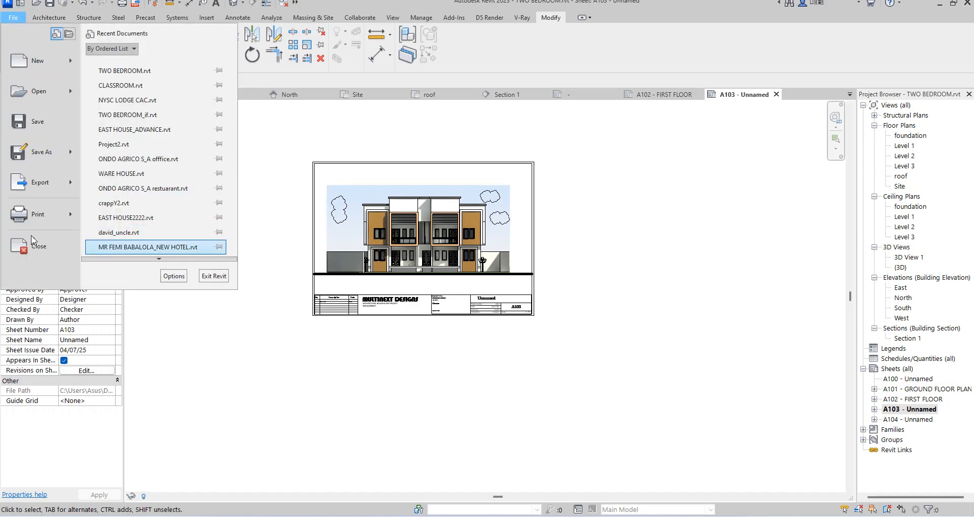
mouse_move(69, 223)
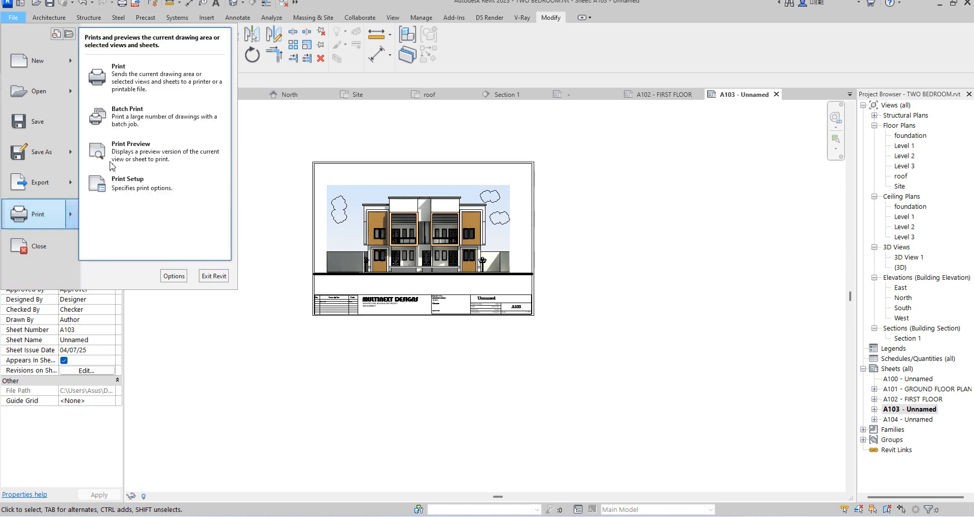
left_click(175, 72)
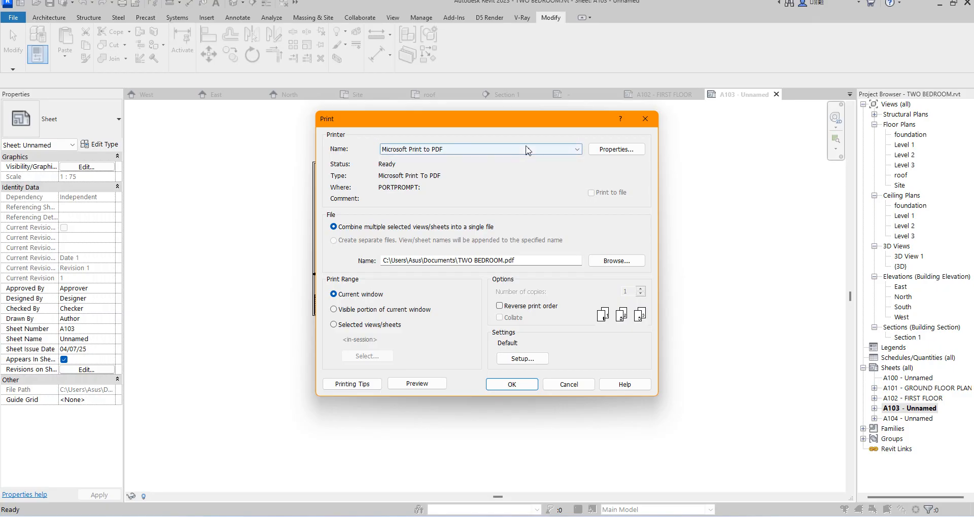
left_click(577, 149)
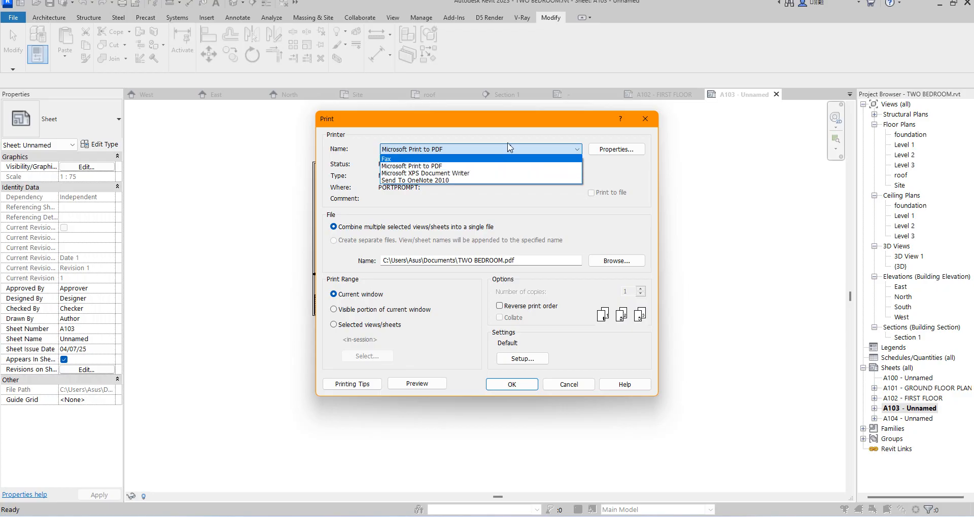
left_click(447, 166)
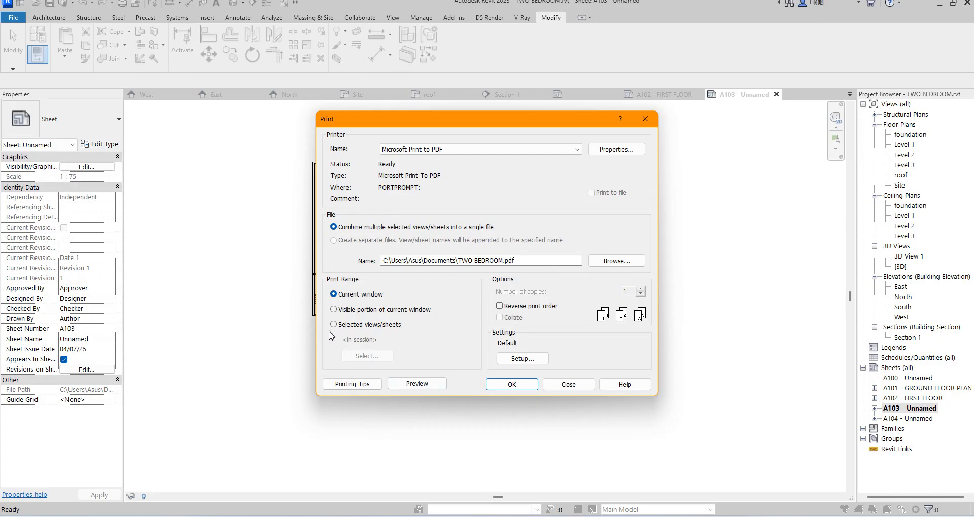
In the print setup, set the paper size to A3 and the zoom to 100% size
left_click(514, 360)
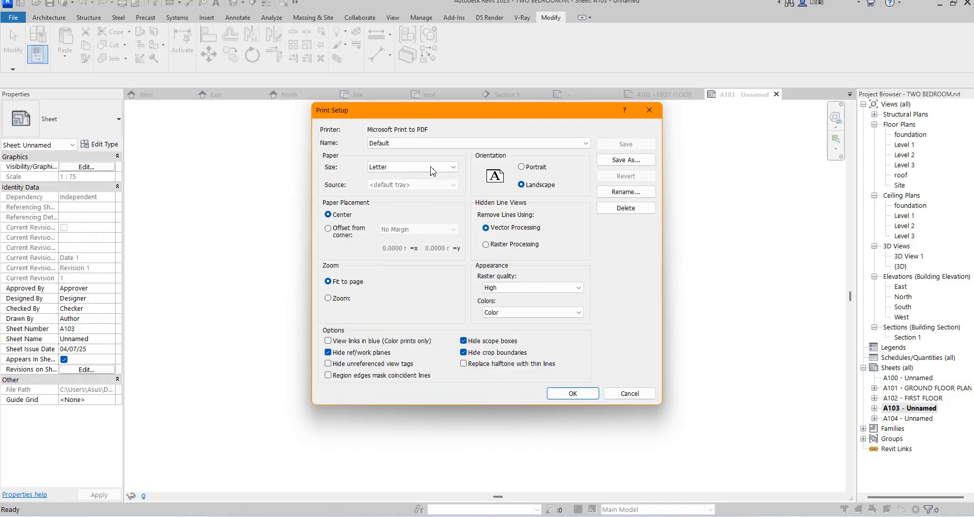
left_click(450, 170)
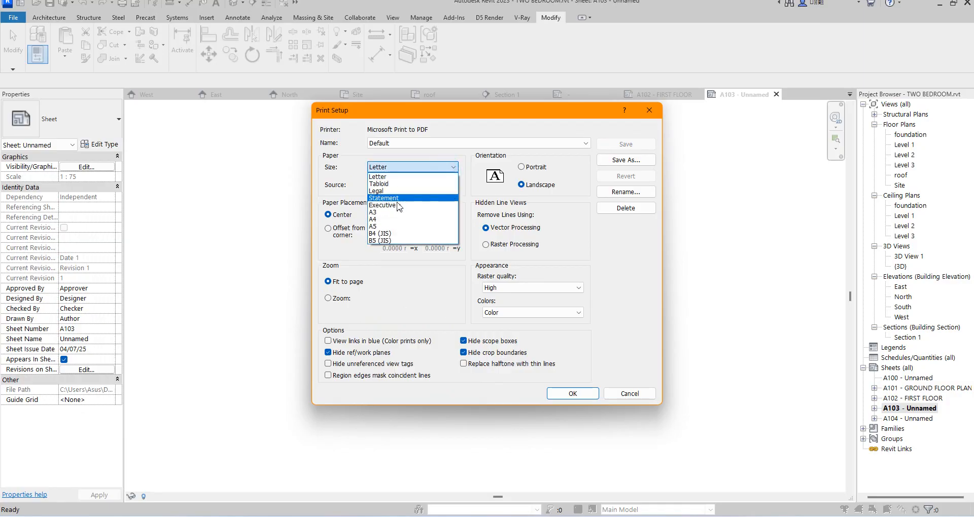
left_click(383, 214)
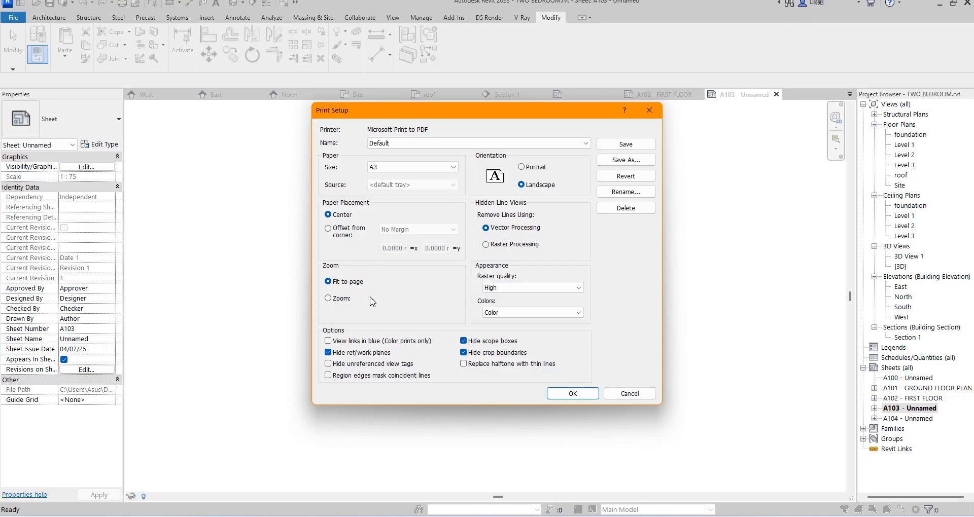
left_click(328, 298)
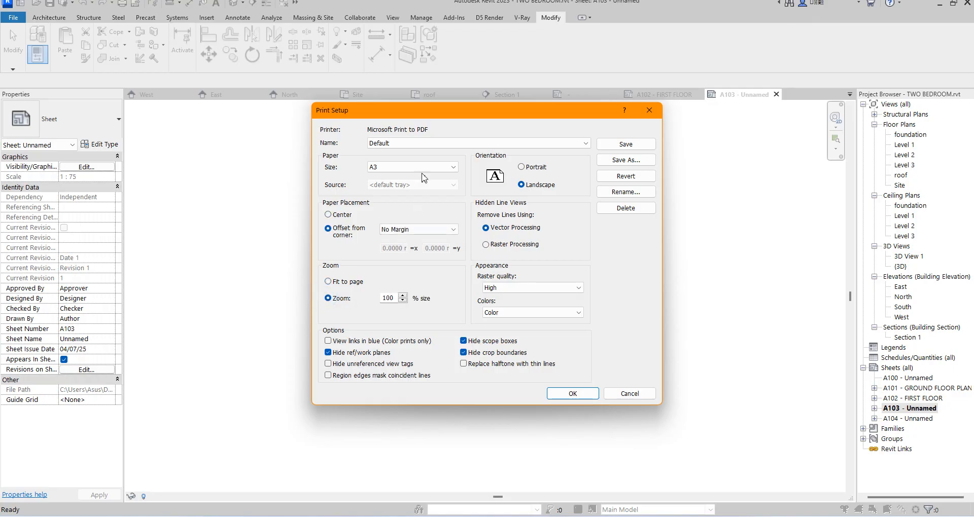
Center the paper placement, keep A3 paper with high raster quality, and accept the print setup
left_click_drag(463, 106, 458, 154)
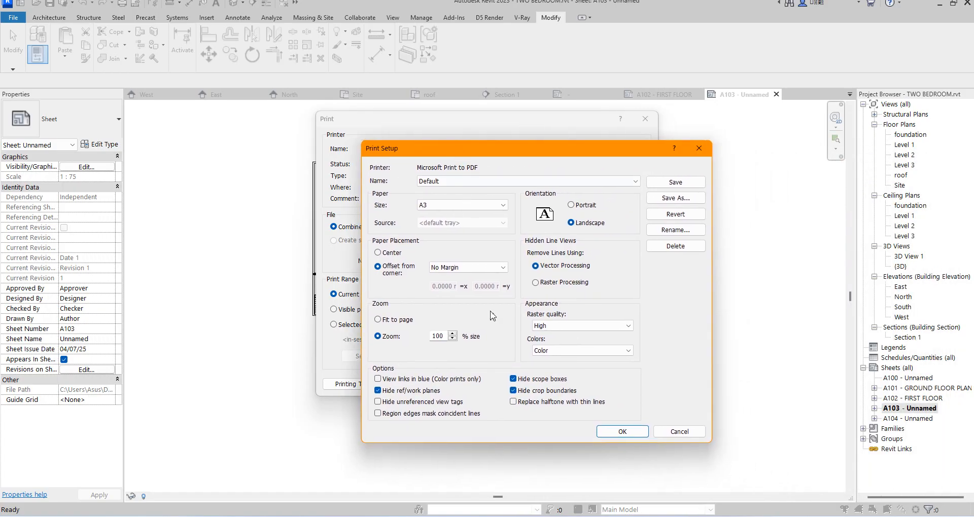
left_click(377, 253)
left_click(462, 204)
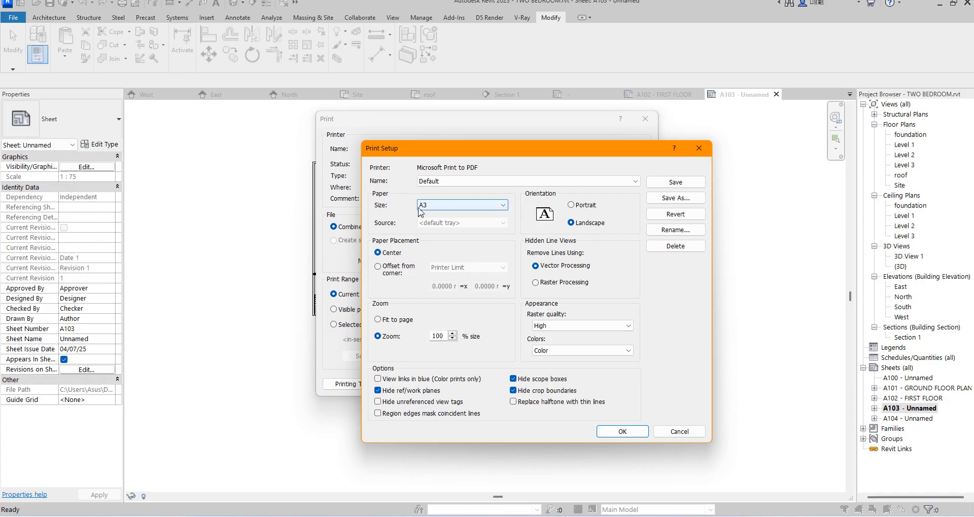
left_click(447, 213)
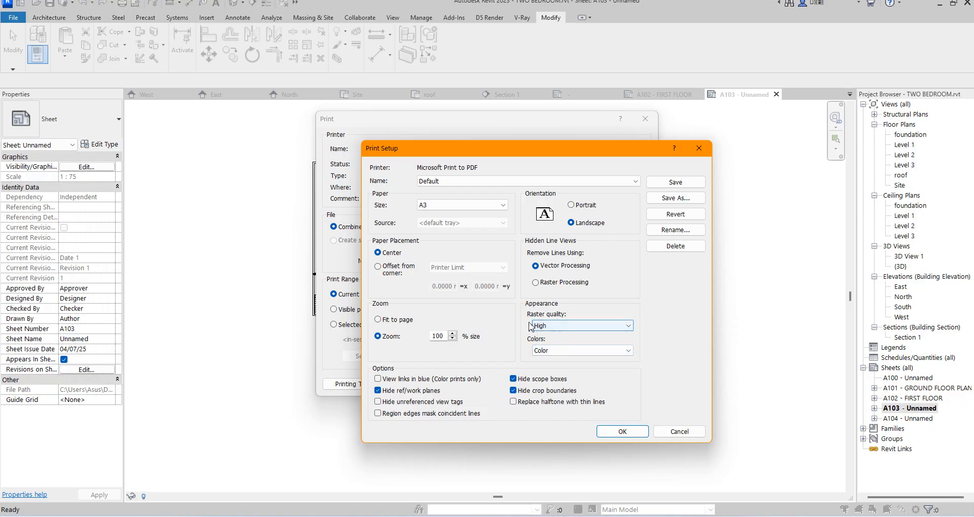
left_click(618, 328)
left_click(679, 316)
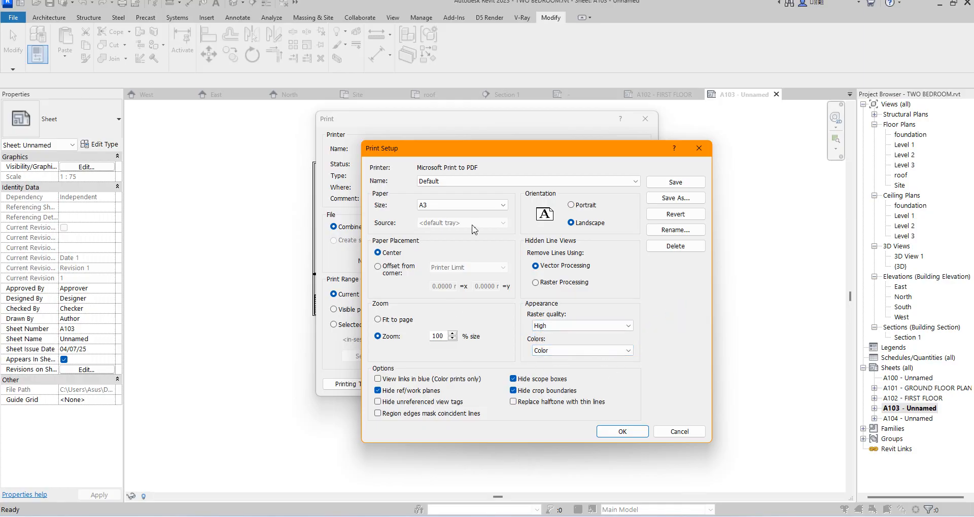
left_click(624, 432)
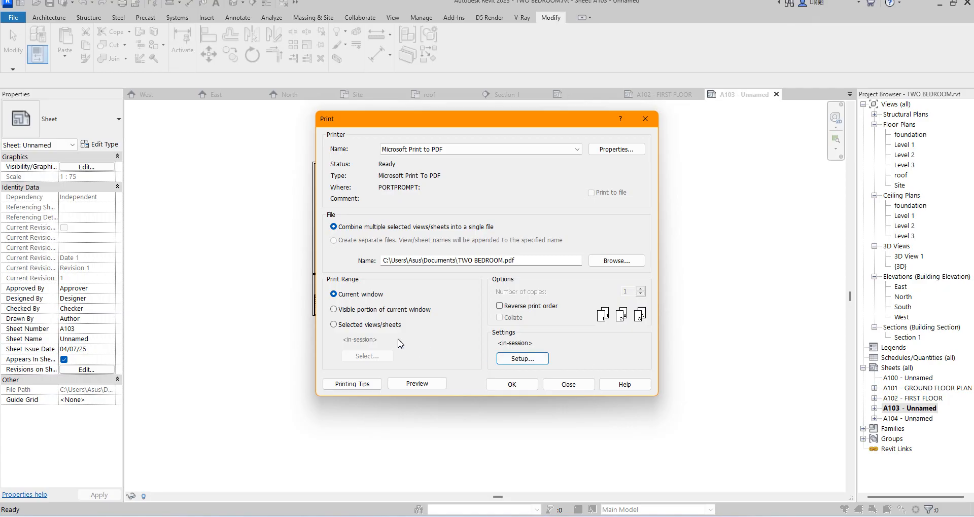
Set the print range to selected views/sheets combined into a single file, and filter the list to sheets only
left_click(333, 325)
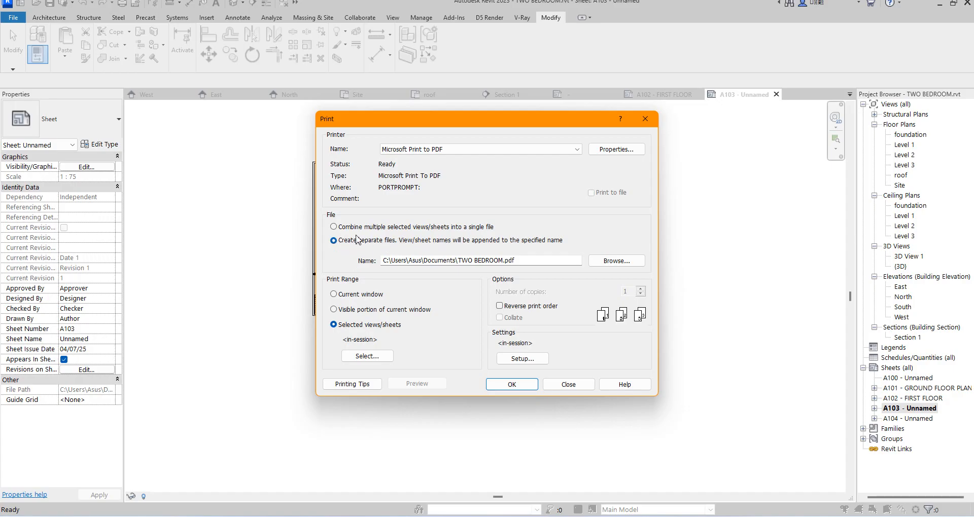
left_click(335, 231)
left_click(368, 356)
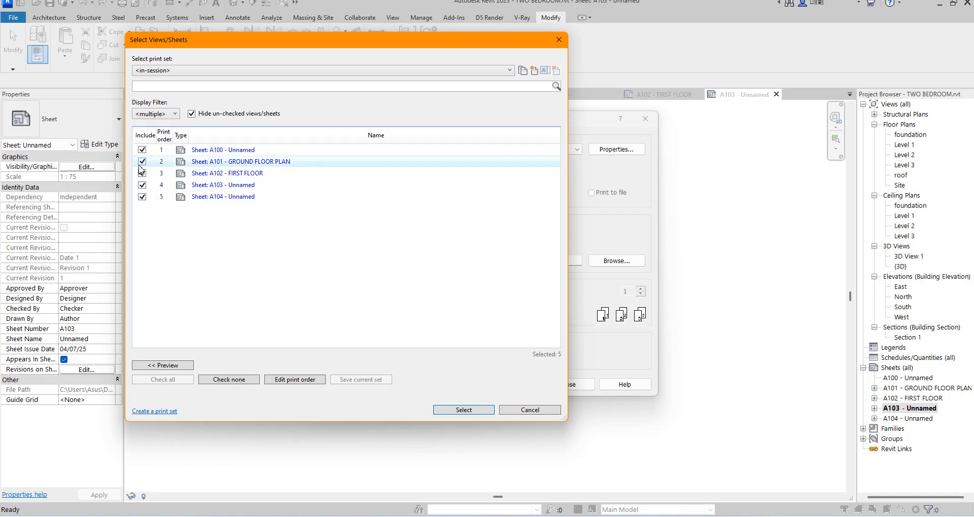
left_click(155, 115)
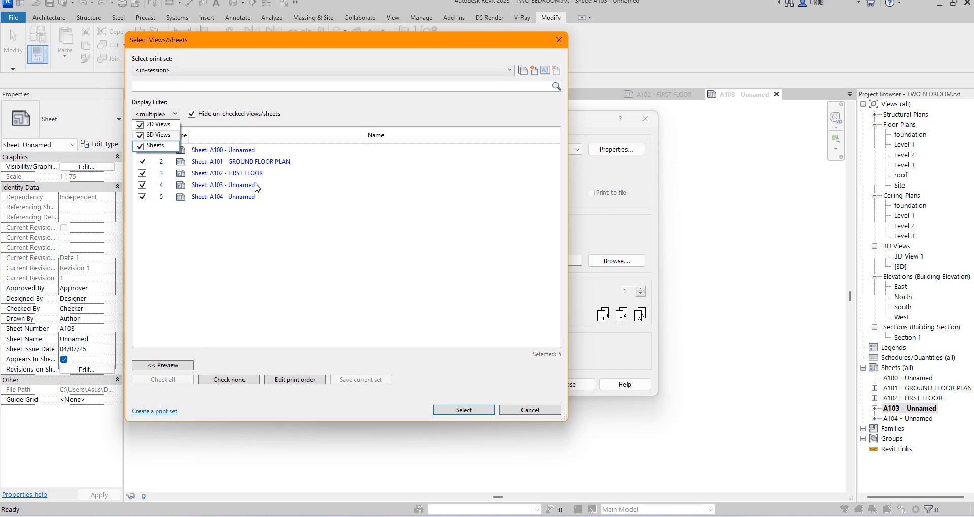
left_click(139, 125)
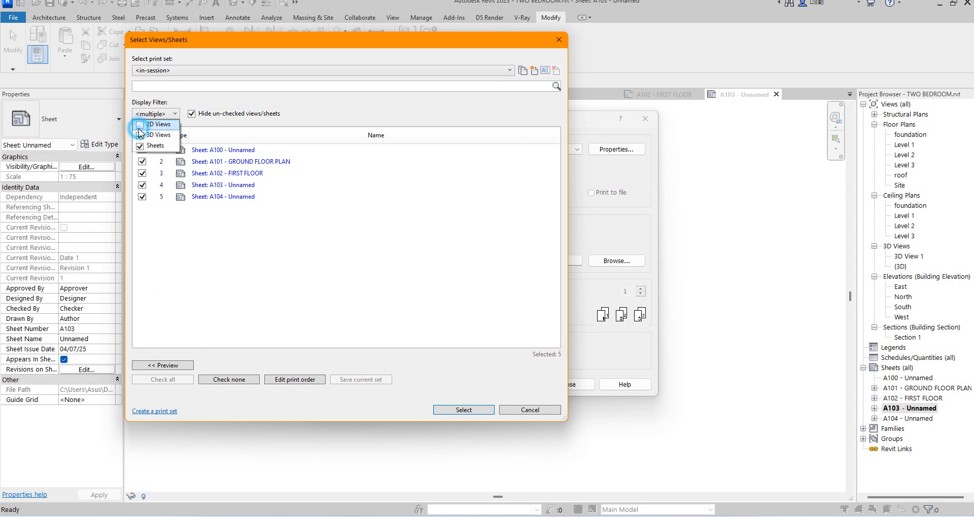
left_click(140, 135)
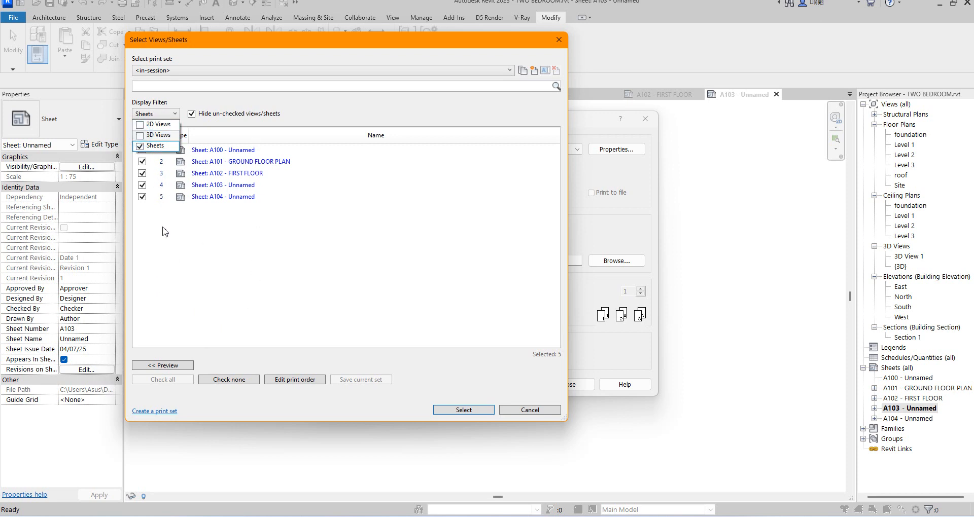
left_click(227, 259)
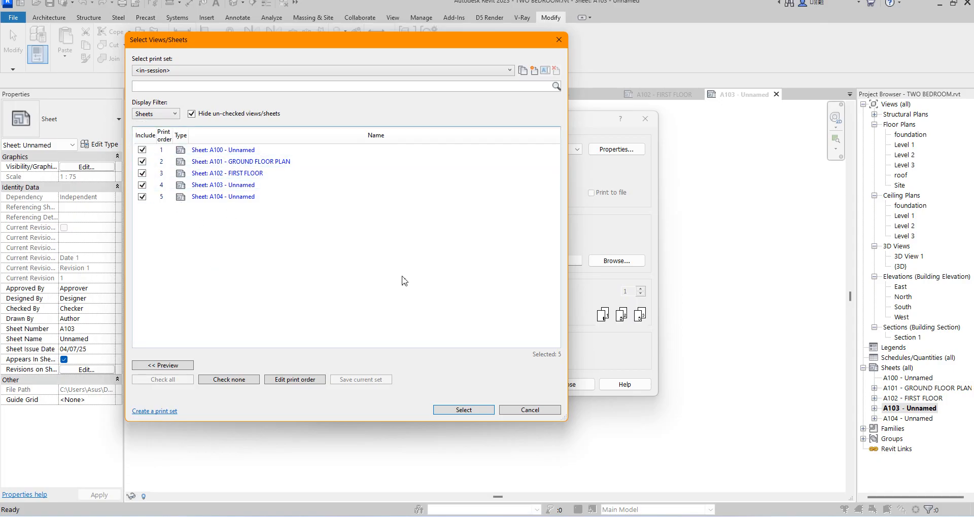
Try out the manual print order by moving sheet A104 to third place and back to fifth
left_click(307, 382)
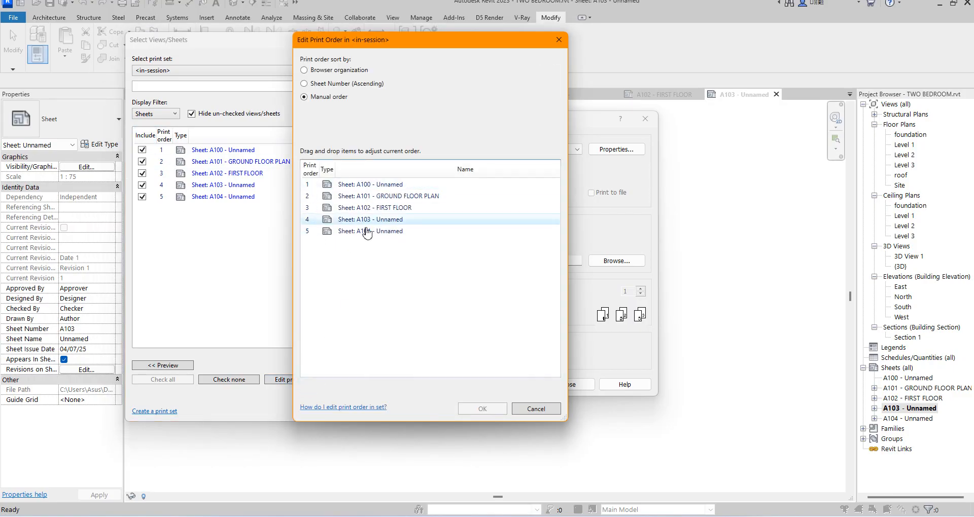
left_click_drag(366, 233, 365, 213)
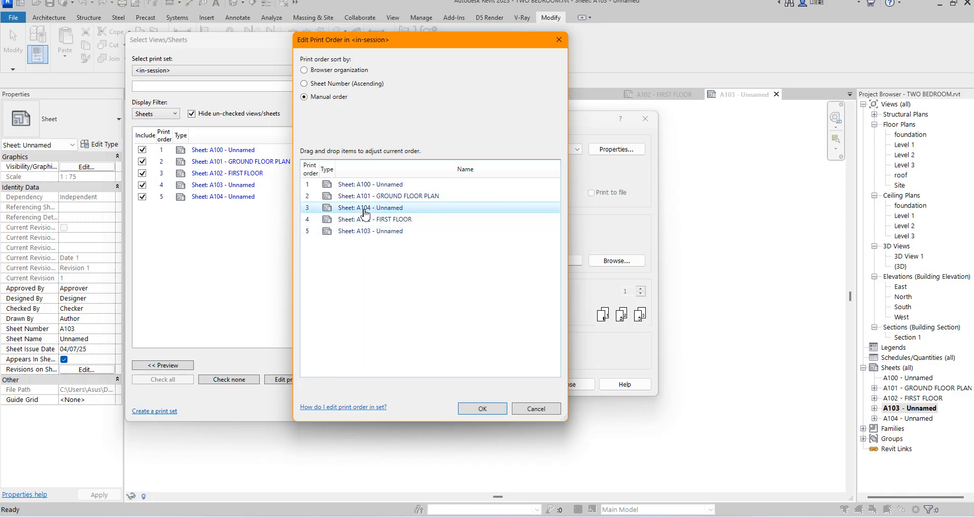
left_click(374, 212)
left_click_drag(370, 212, 373, 234)
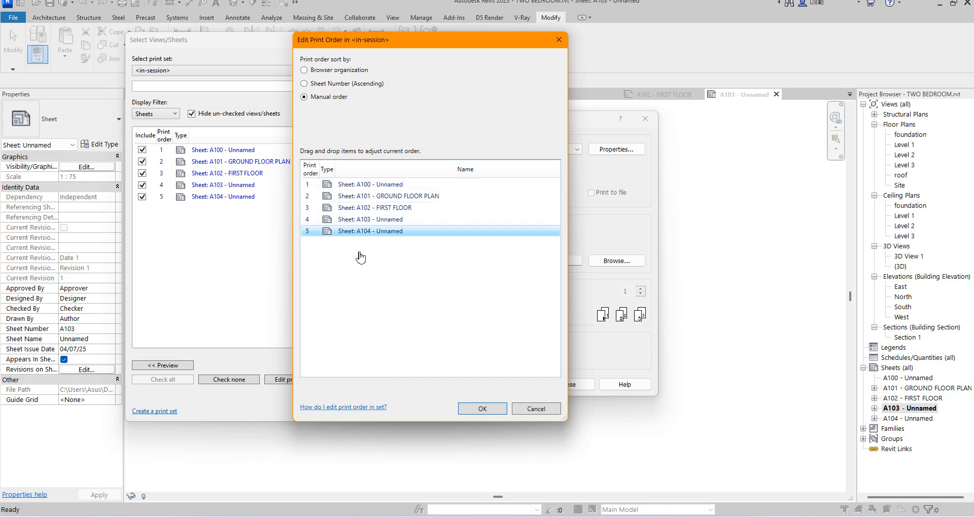
left_click(482, 410)
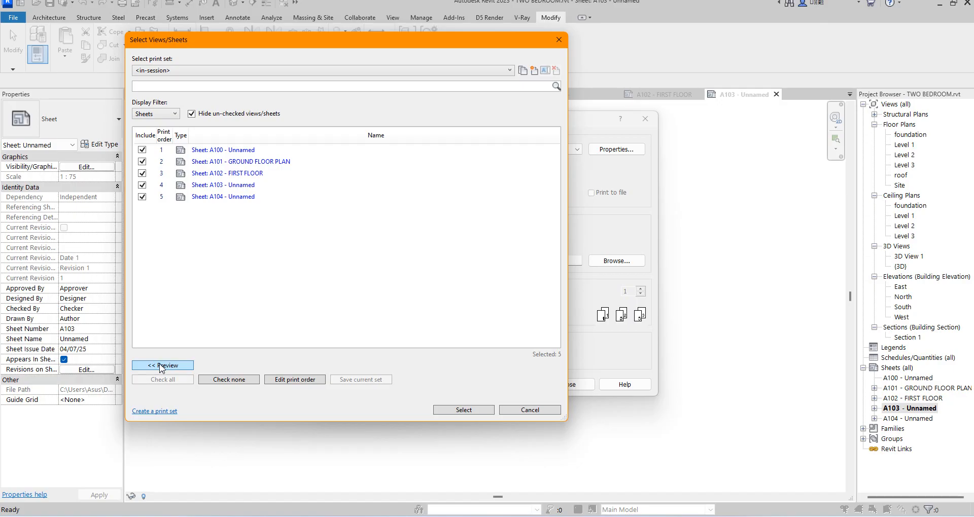
Accept the sheet selection, then switch the print range to the current window and preview sheet A103
left_click(464, 412)
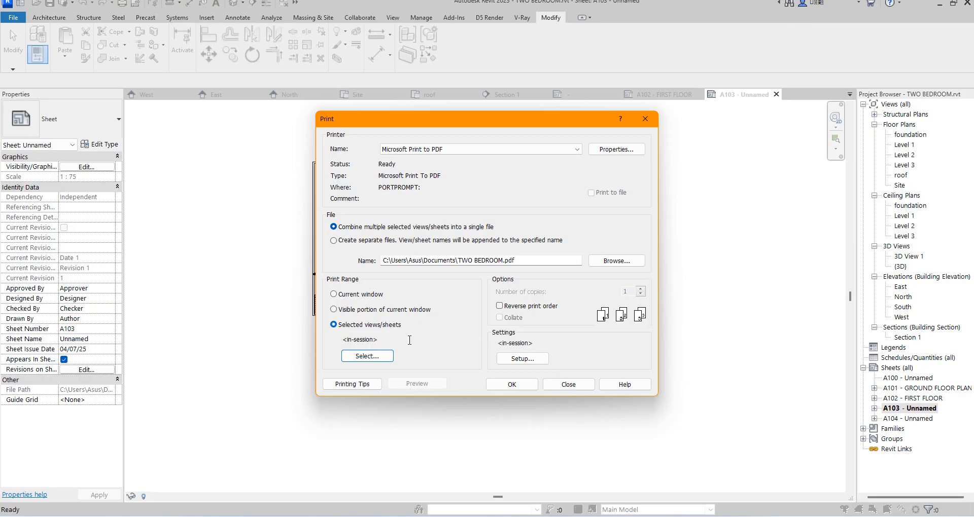
left_click(334, 295)
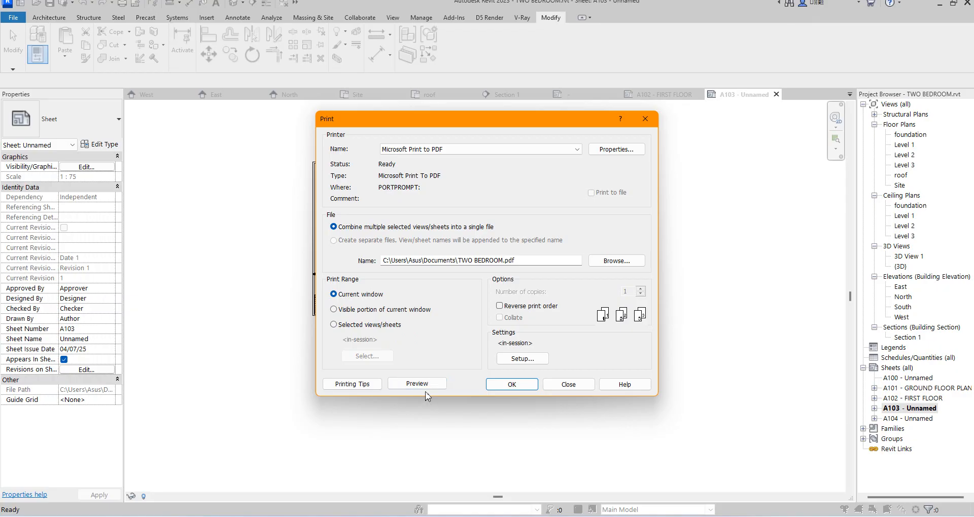
left_click(419, 387)
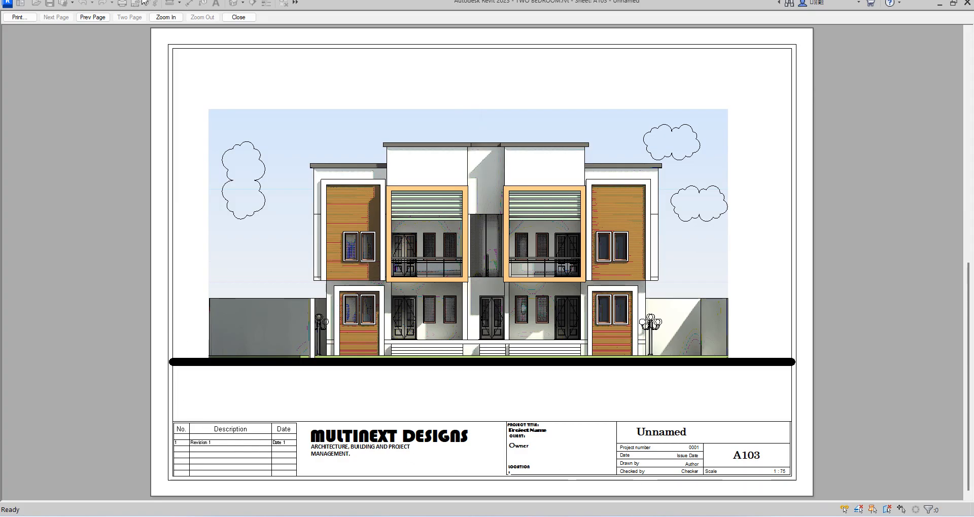
left_click(239, 18)
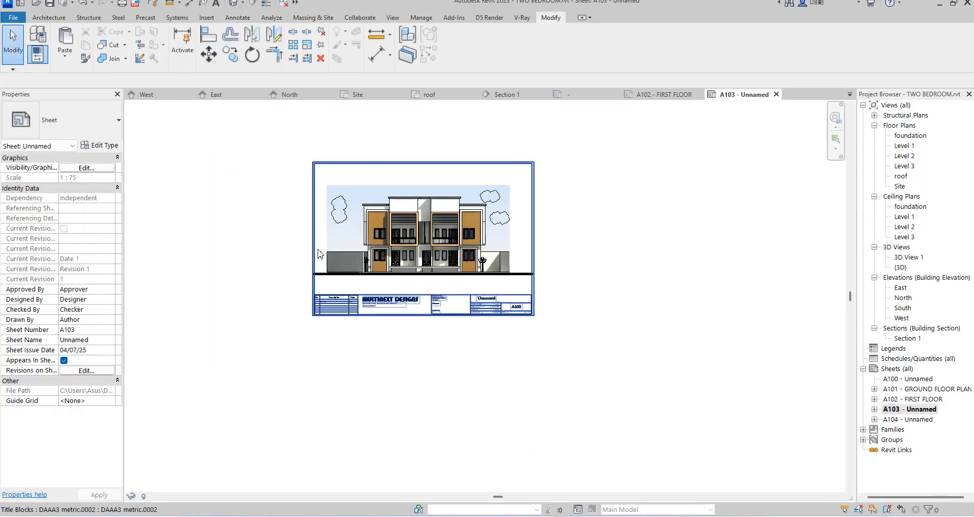
Set the print zoom to 103% size without saving the settings for future sessions, and preview sheet A103 again
key("ctrl+p")
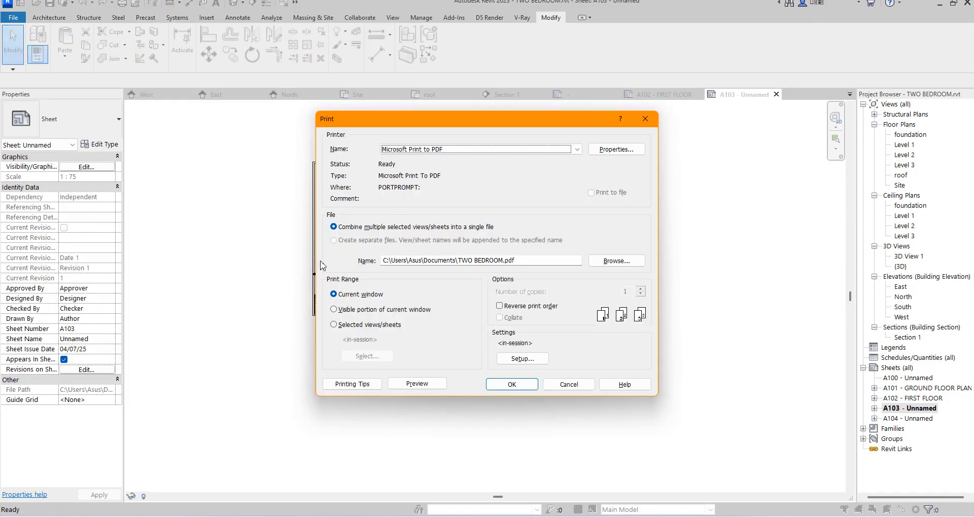
left_click(523, 359)
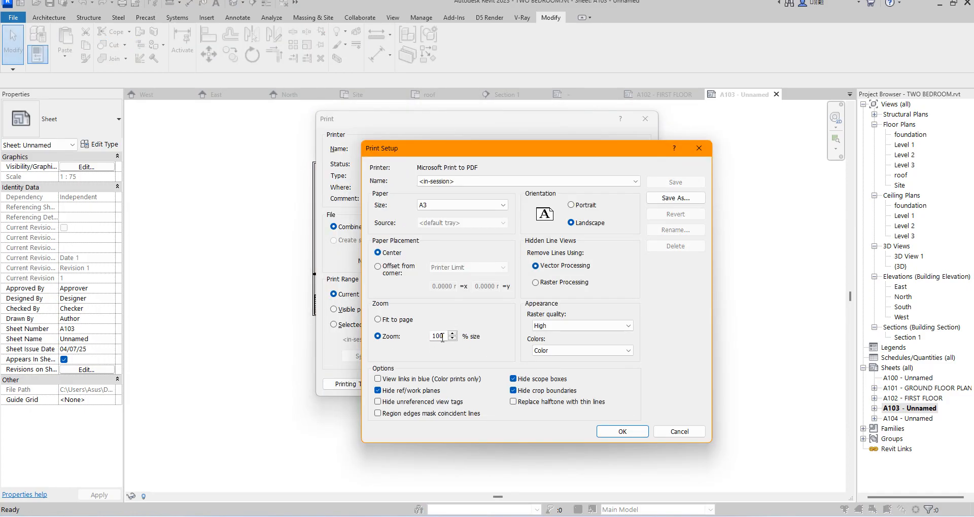
left_click_drag(444, 338, 442, 342)
left_click(623, 431)
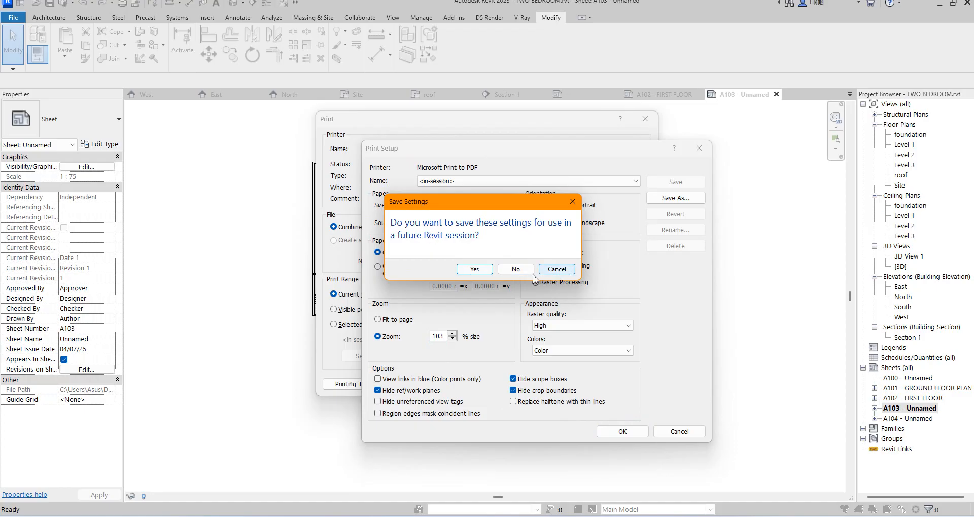
left_click(516, 269)
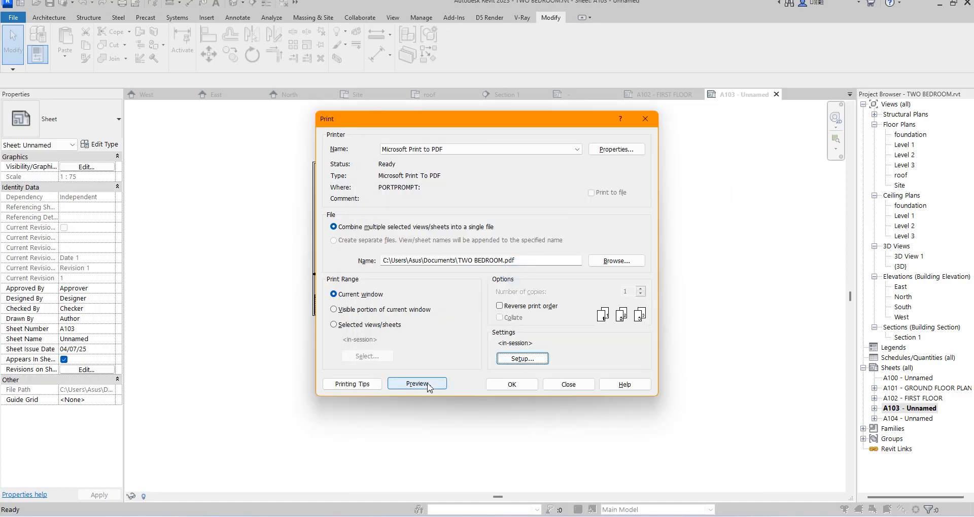
left_click(417, 384)
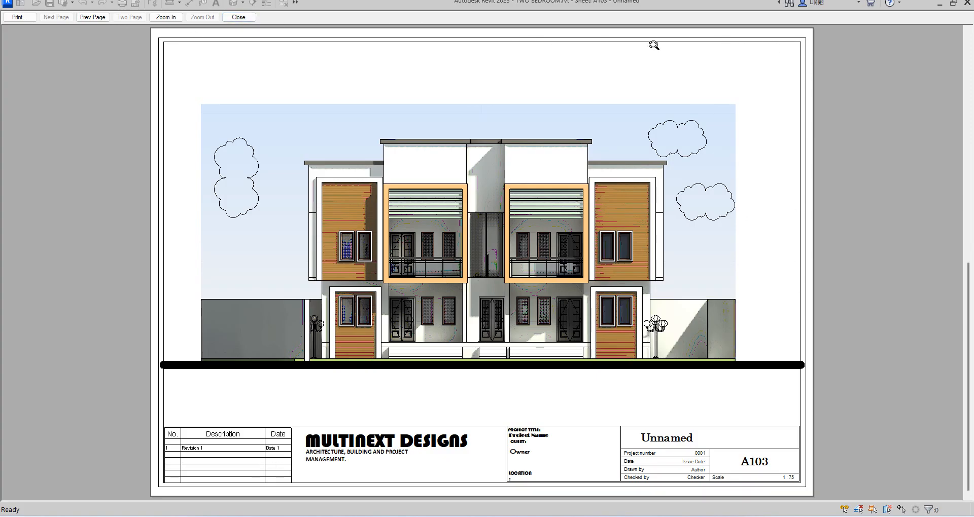
left_click(238, 18)
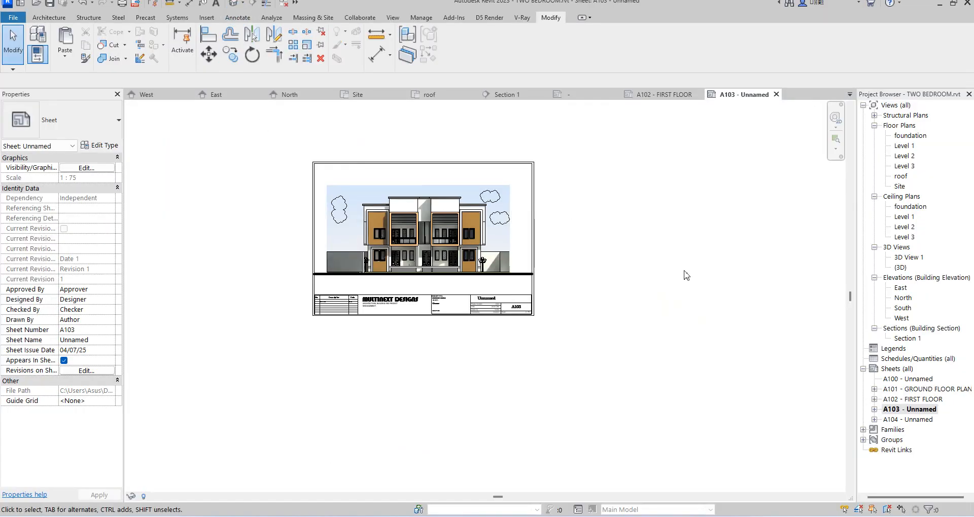
Set the print range back to selected views/sheets and accept the selection of sheets A100 to A104
key("ctrl+p")
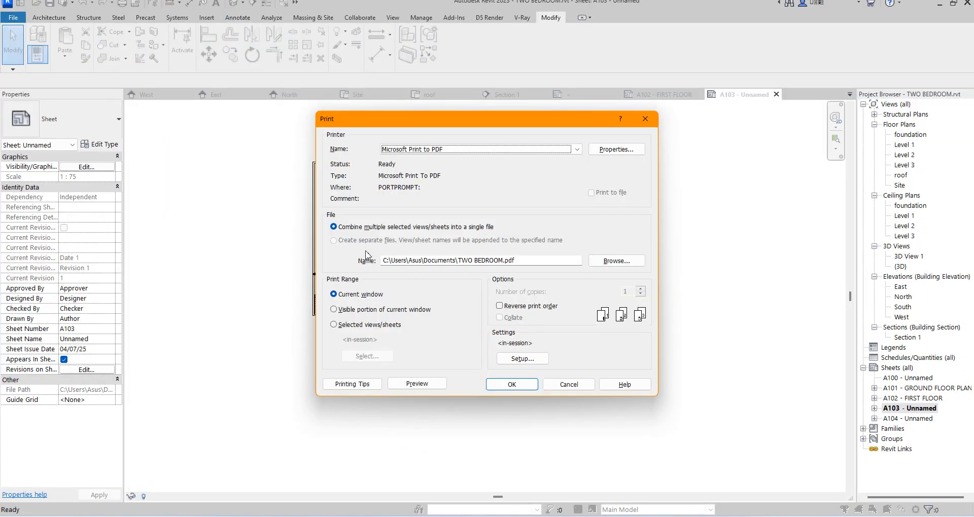
left_click(335, 325)
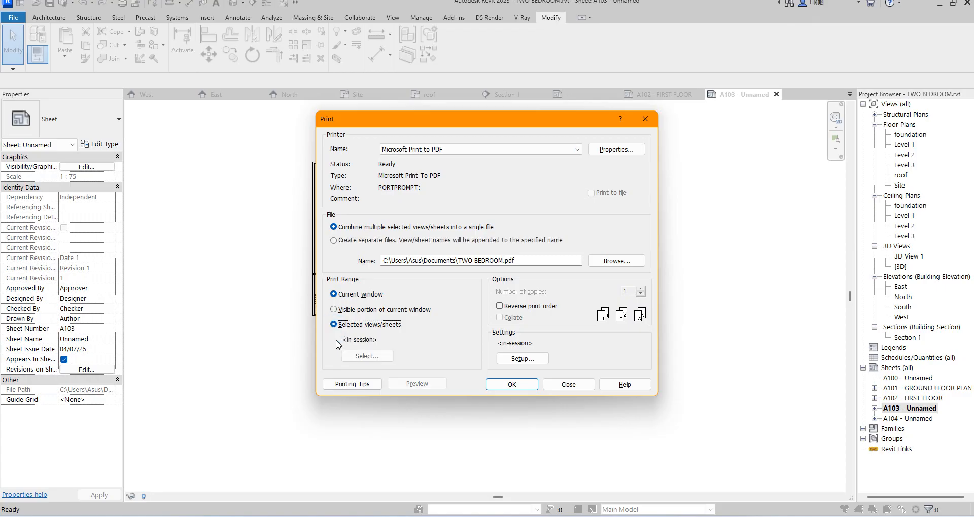
left_click(364, 356)
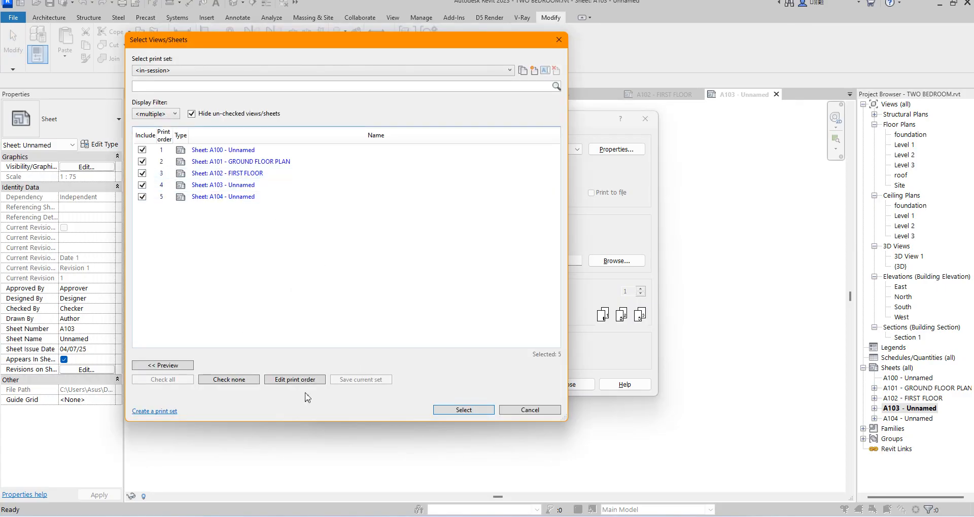
left_click(471, 413)
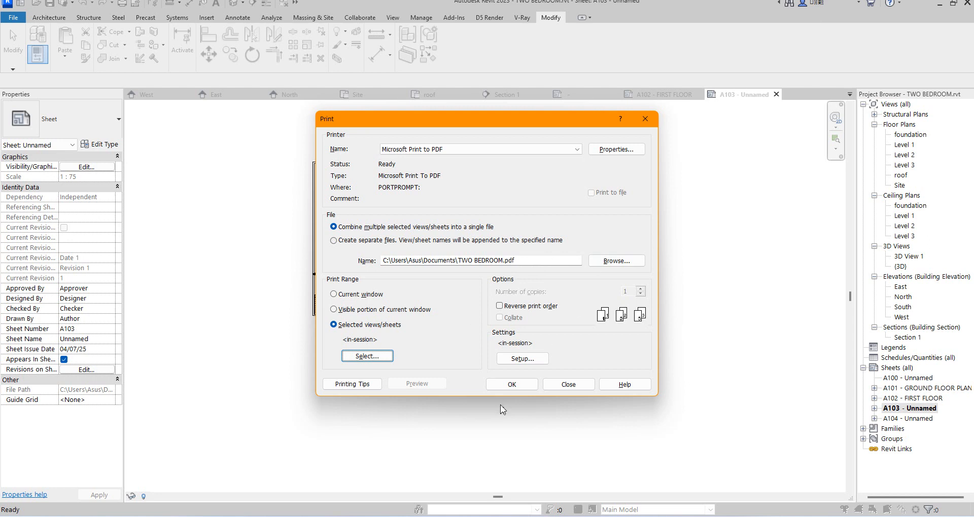
Print the selected sheets to a PDF file named TWO BWDROOM on the Desktop
left_click(521, 382)
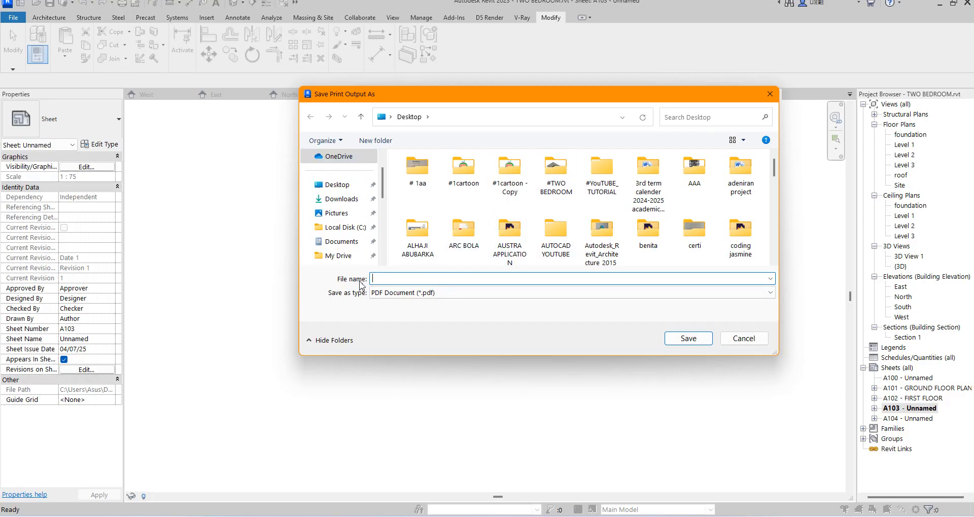
left_click(338, 189)
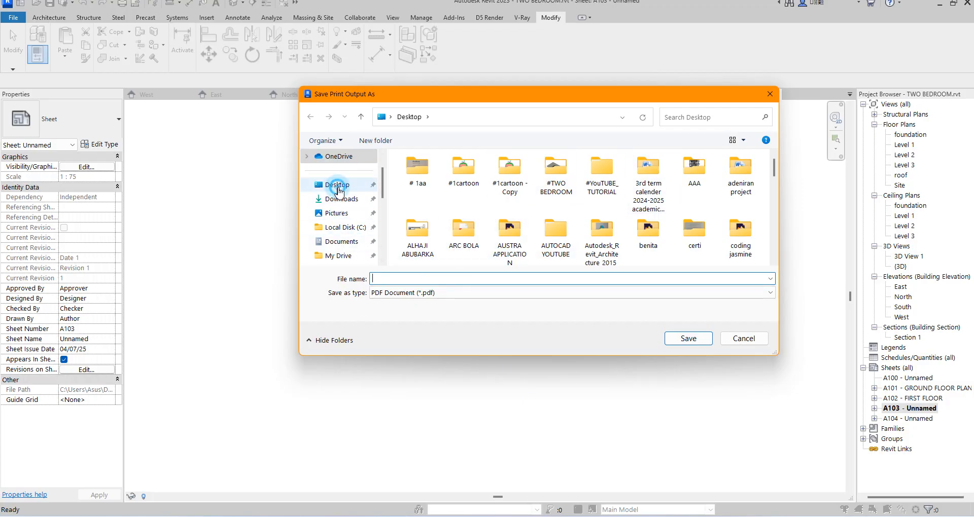
left_click(420, 278)
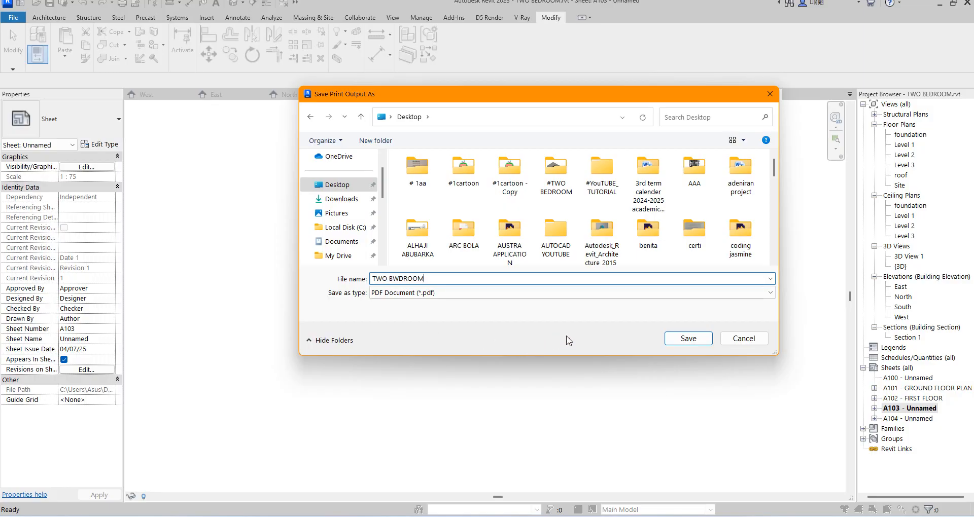
left_click(683, 339)
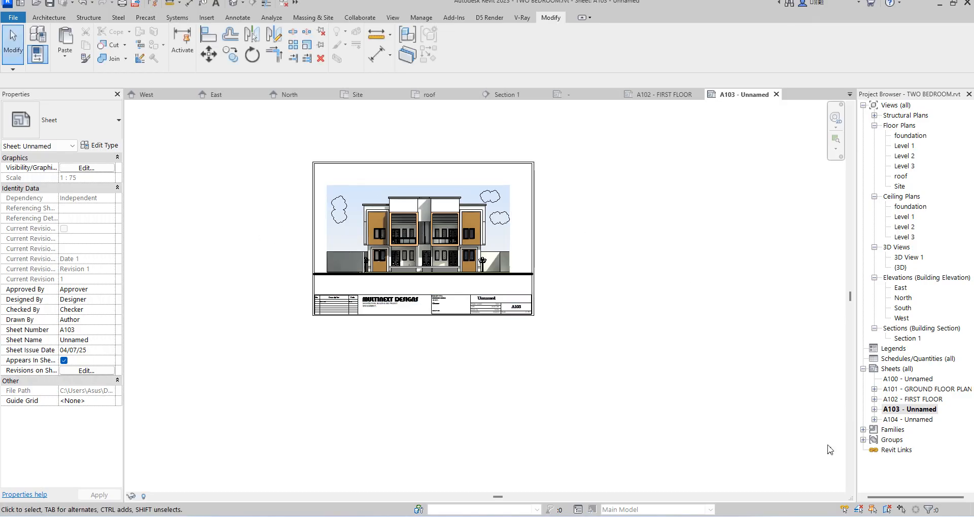
Switch to the Windows desktop, open the TWO BWDROOM PDF and maximize its window
left_click(972, 514)
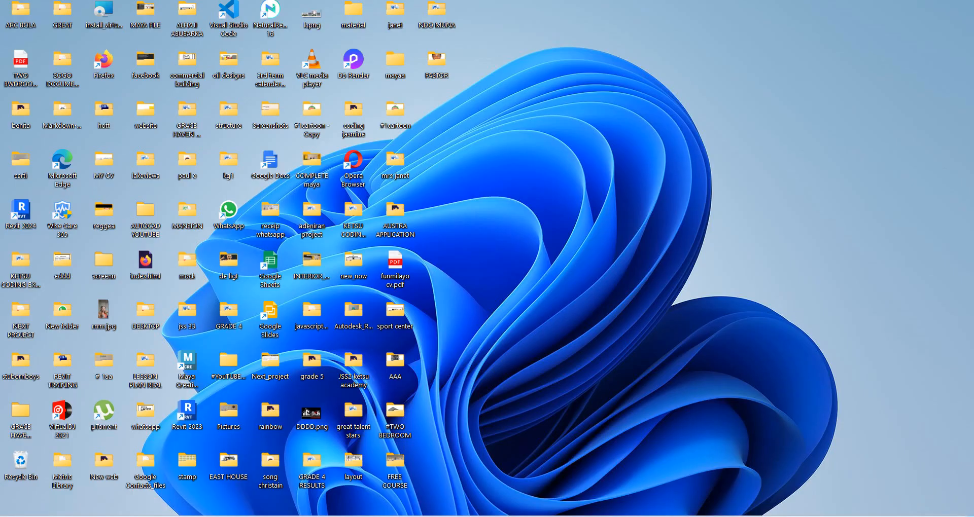
double_click(18, 68)
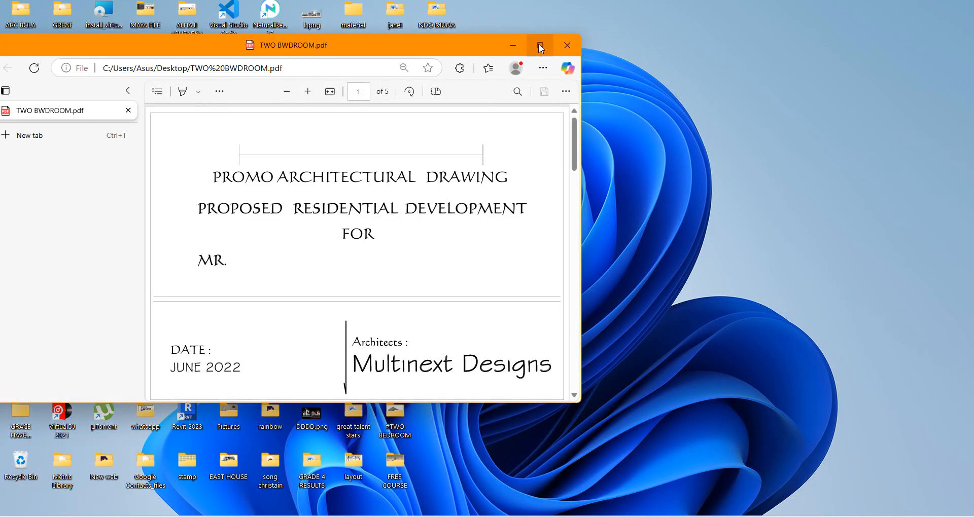
left_click(539, 45)
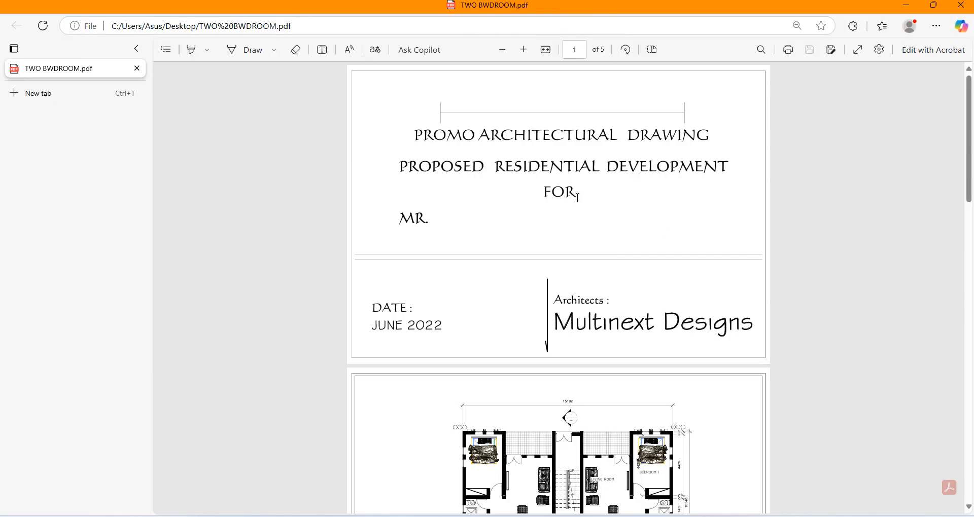
Examine every page of the PDF, checking the cover, floor plans and elevations for correct sheet order and fit
scroll(578, 197, "down", 10)
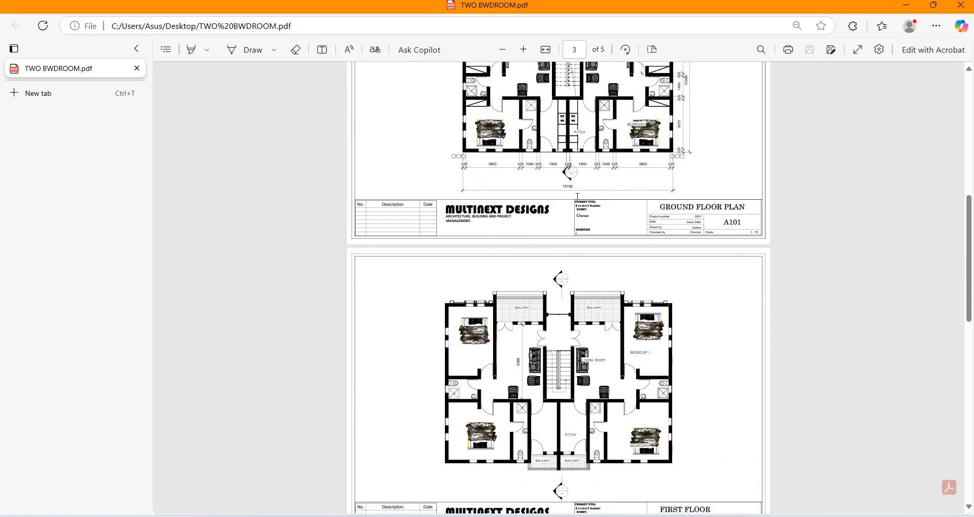
scroll(577, 197, "down", 8)
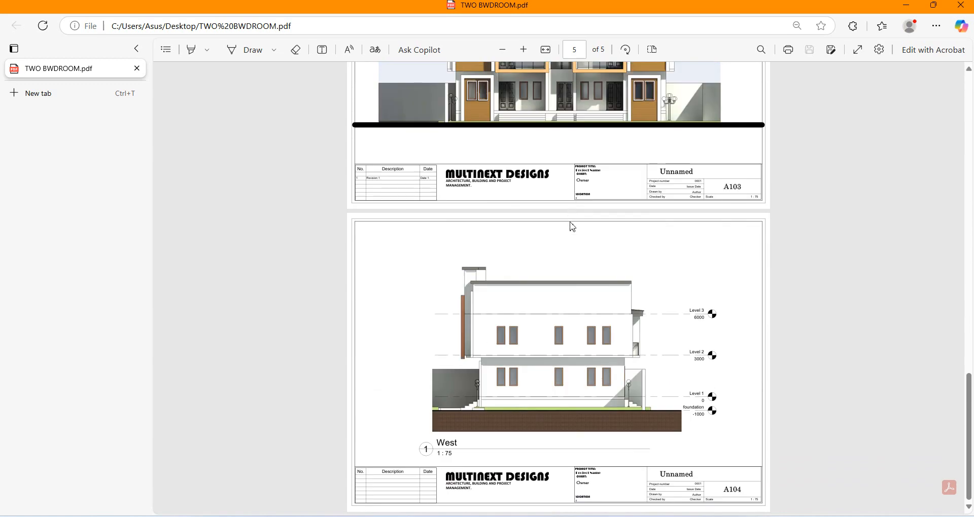
scroll(583, 321, "up", 6)
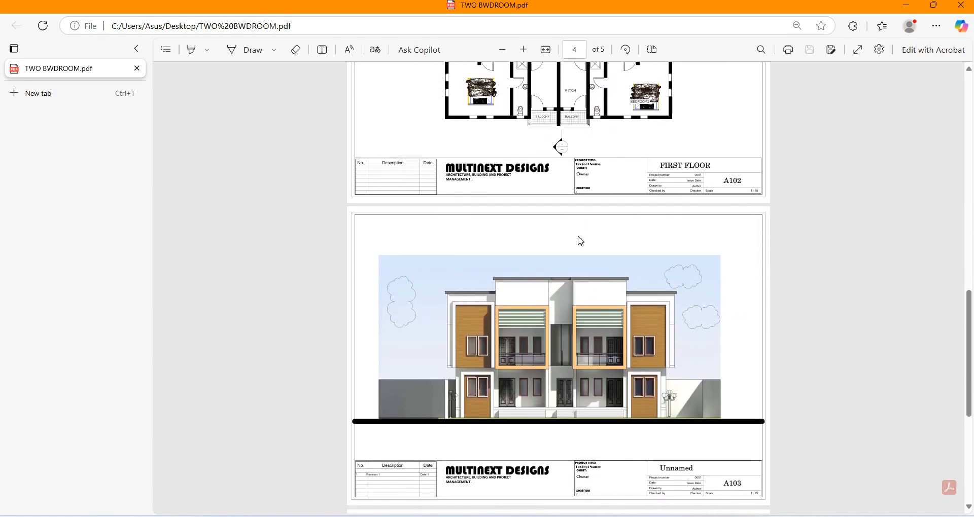
scroll(580, 240, "down", 5)
scroll(581, 240, "up", 12)
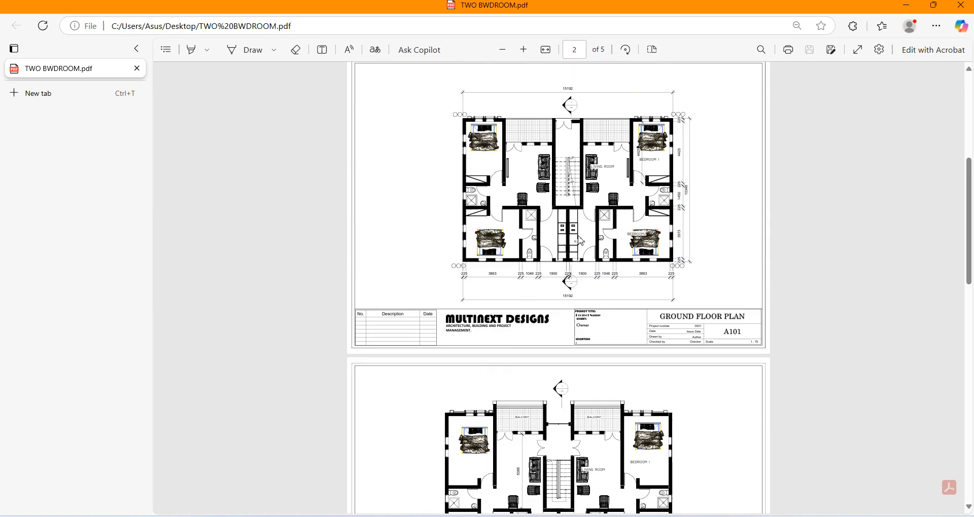
scroll(581, 240, "up", 3)
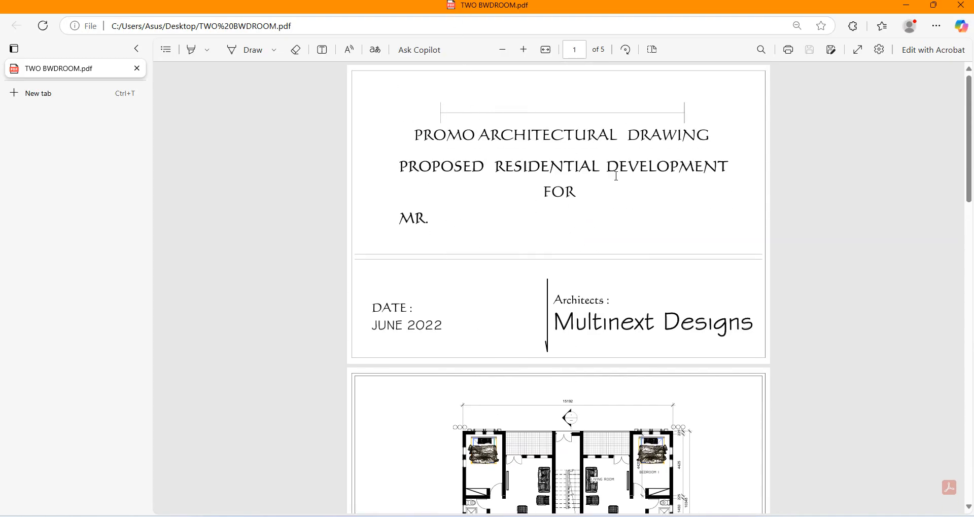
scroll(599, 257, "down", 15)
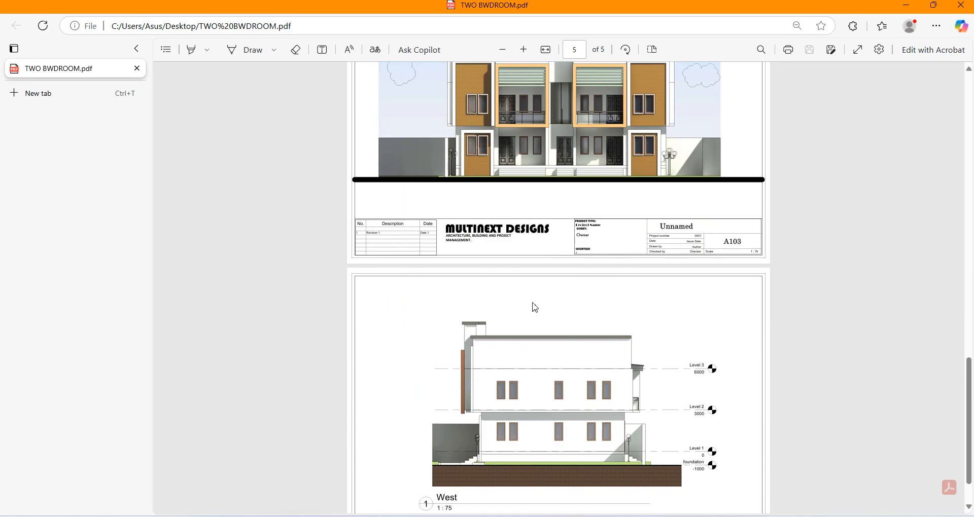
scroll(733, 90, "down", 1)
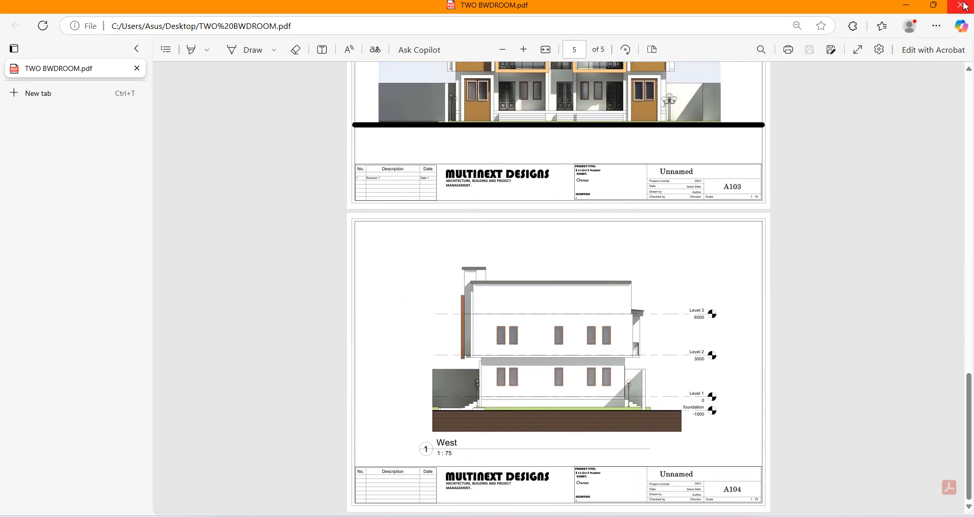
Return to Revit and open the Level 1 floor plan from sheet A103
left_click(647, 516)
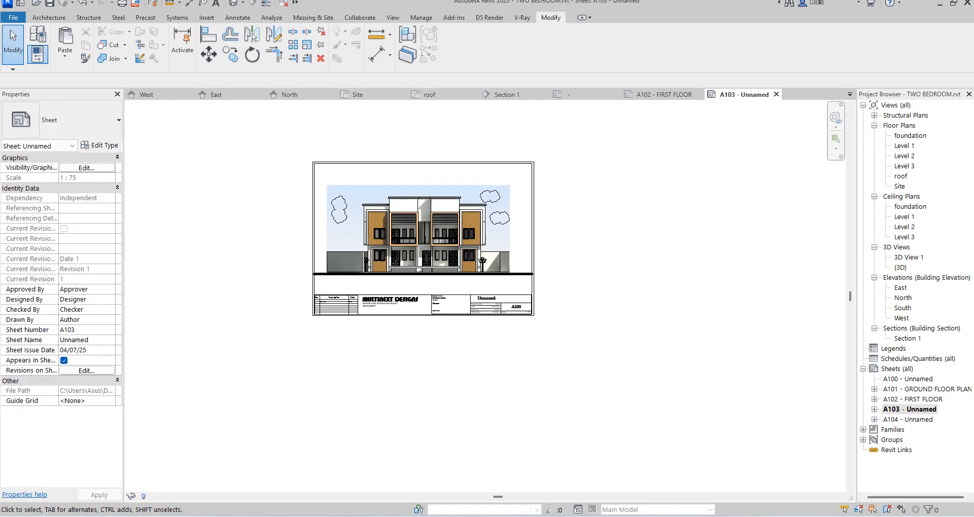
scroll(243, 161, "up", 3)
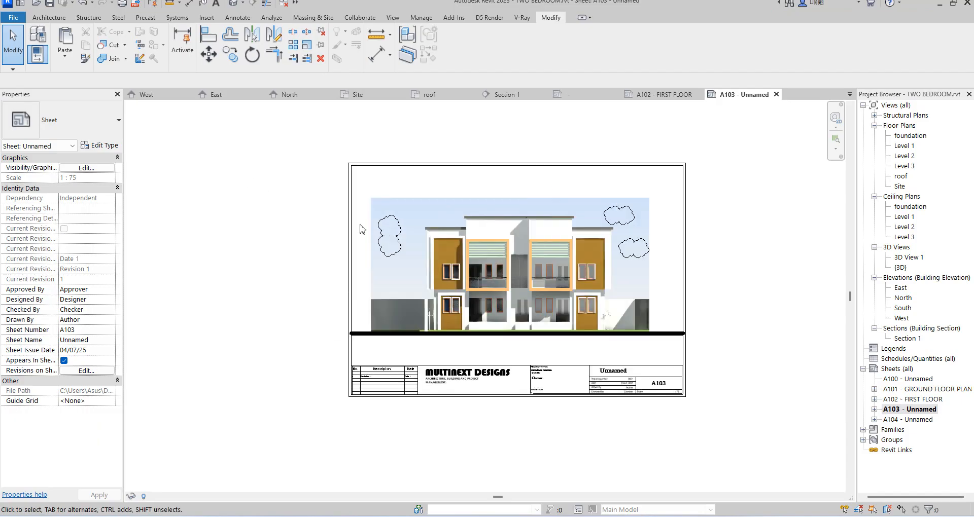
scroll(394, 241, "up", 1)
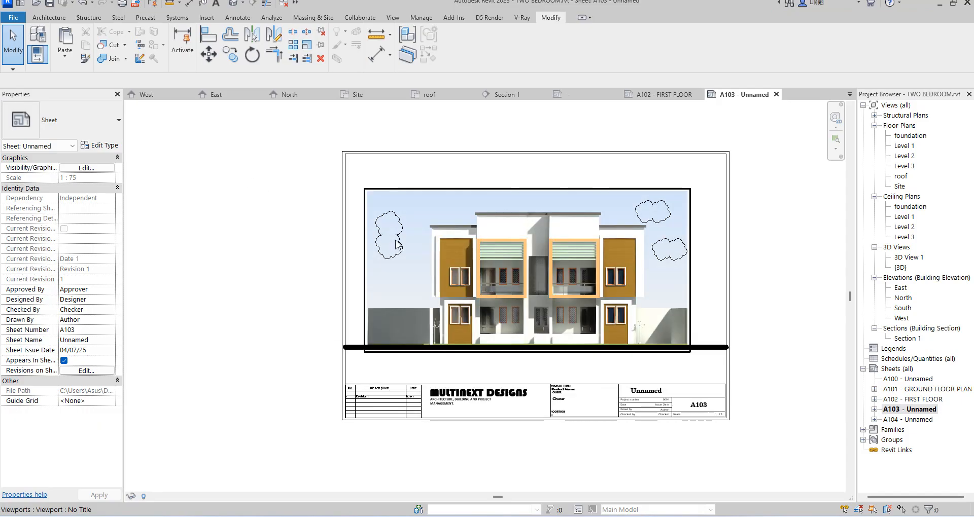
double_click(905, 147)
scroll(413, 277, "up", 3)
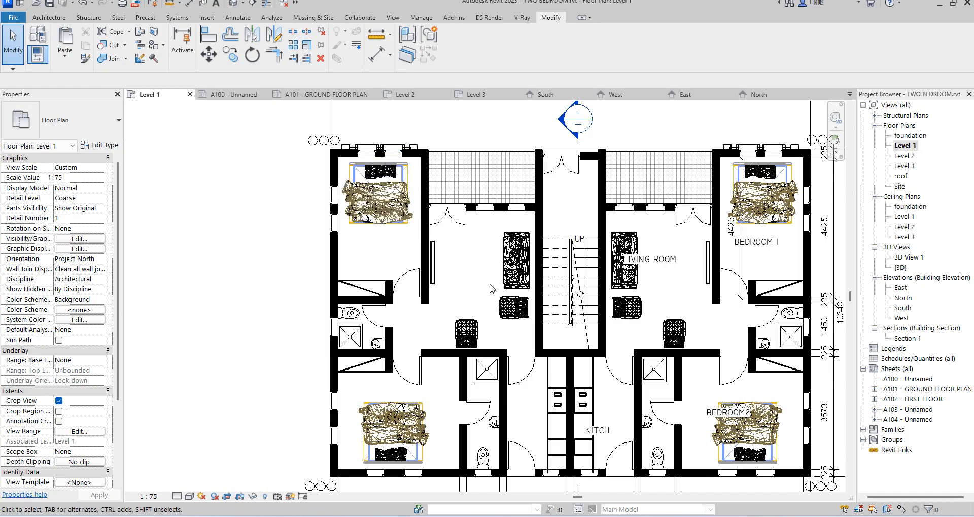
left_click(517, 274)
key("Escape")
scroll(304, 219, "down", 1)
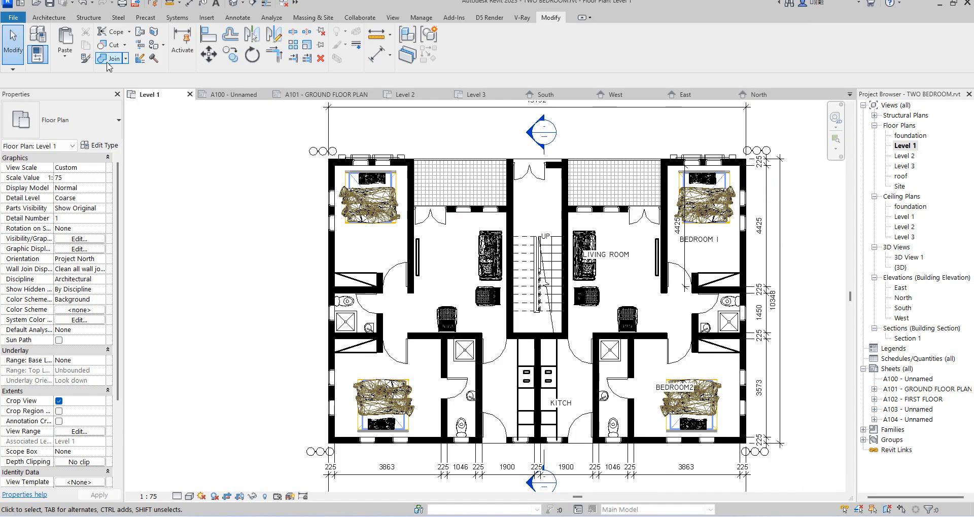
Create an in-place model component in the Floors category and accept its default name
left_click(43, 18)
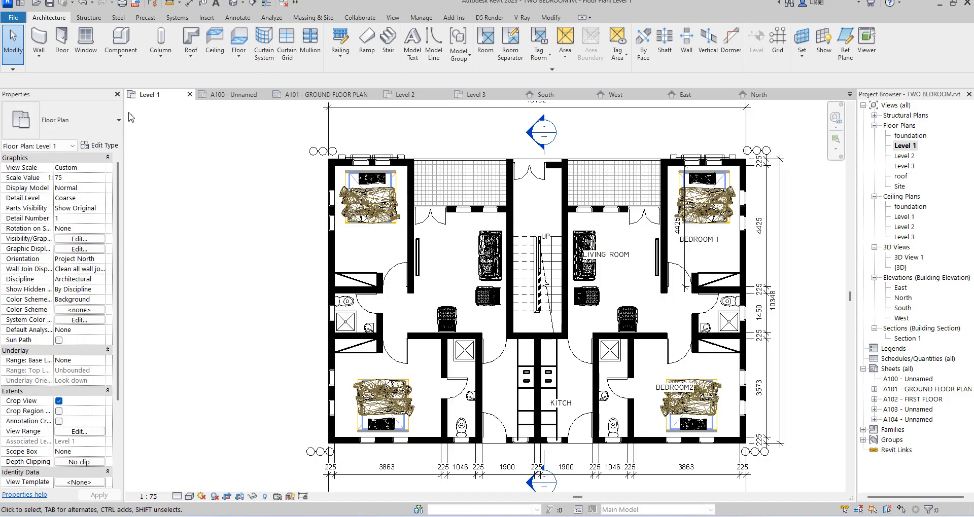
left_click(121, 51)
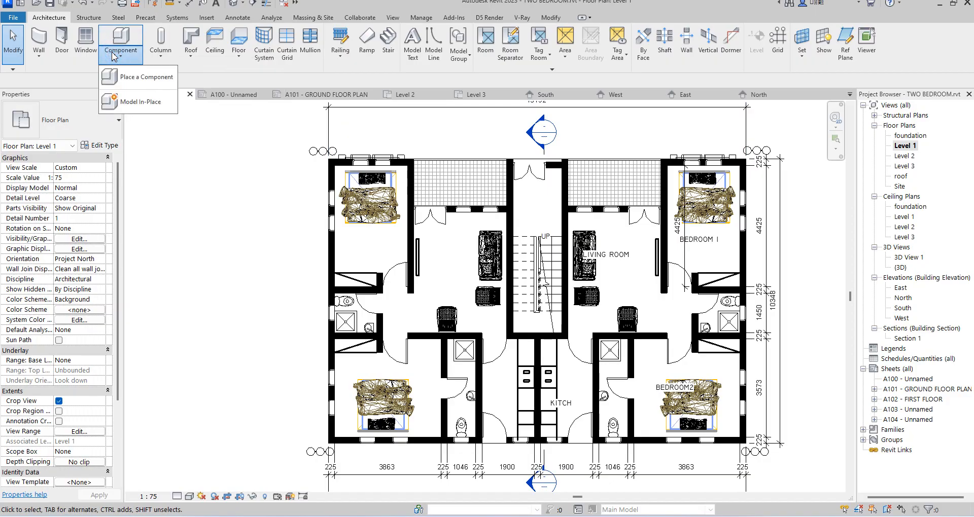
left_click(137, 102)
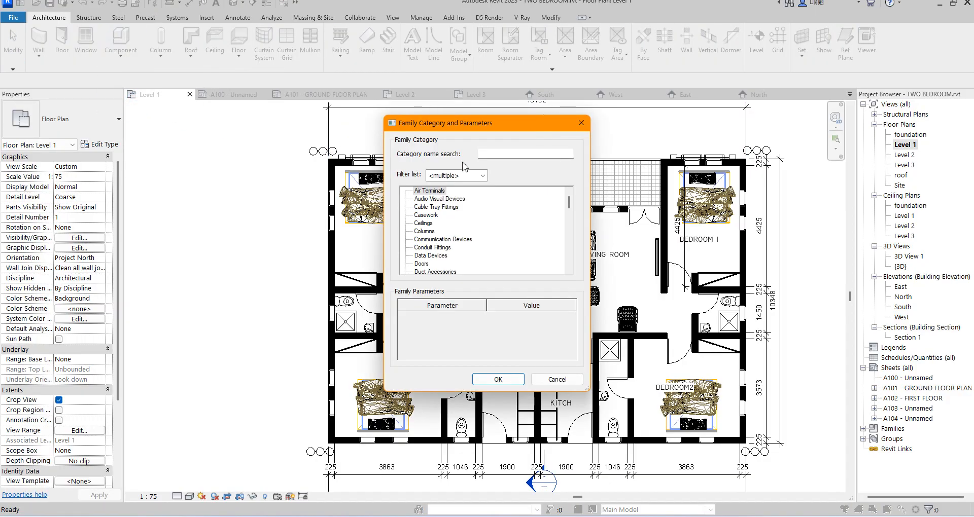
scroll(446, 227, "down", 2)
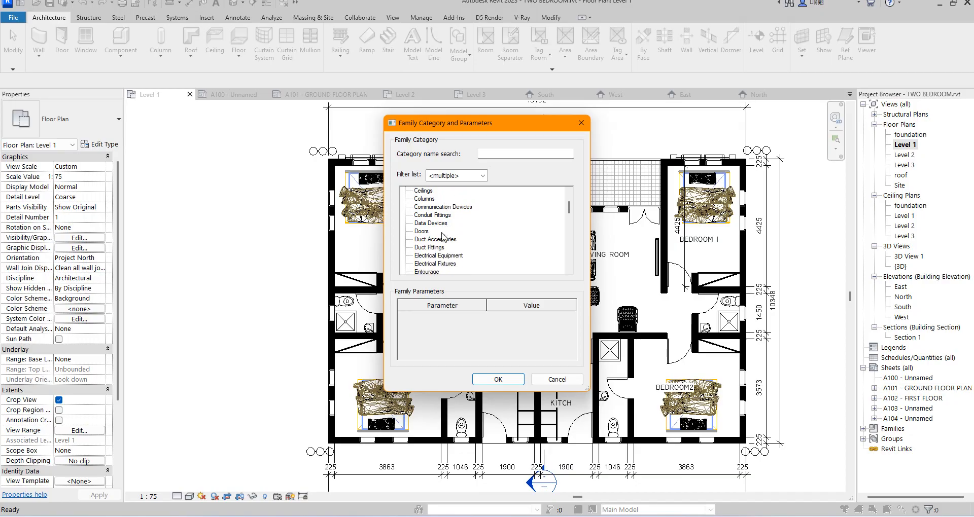
scroll(439, 248, "down", 2)
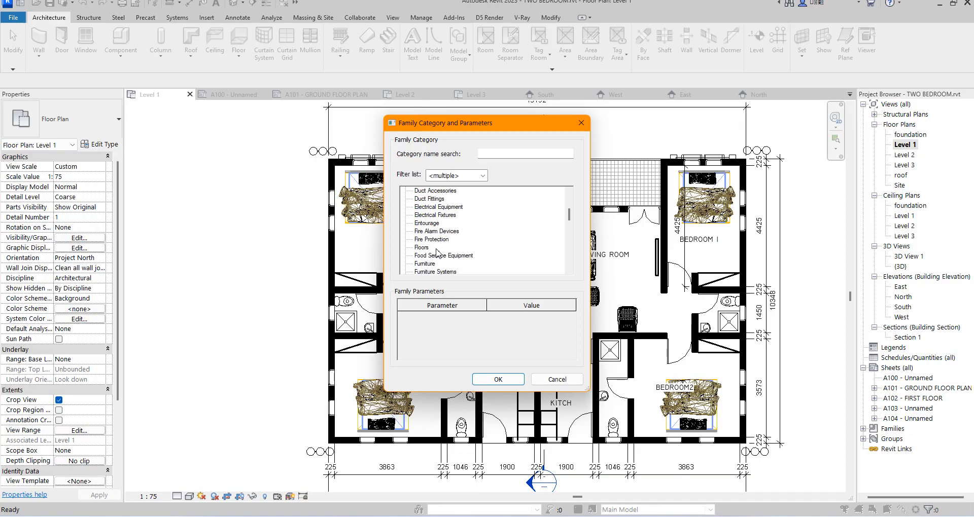
left_click(425, 247)
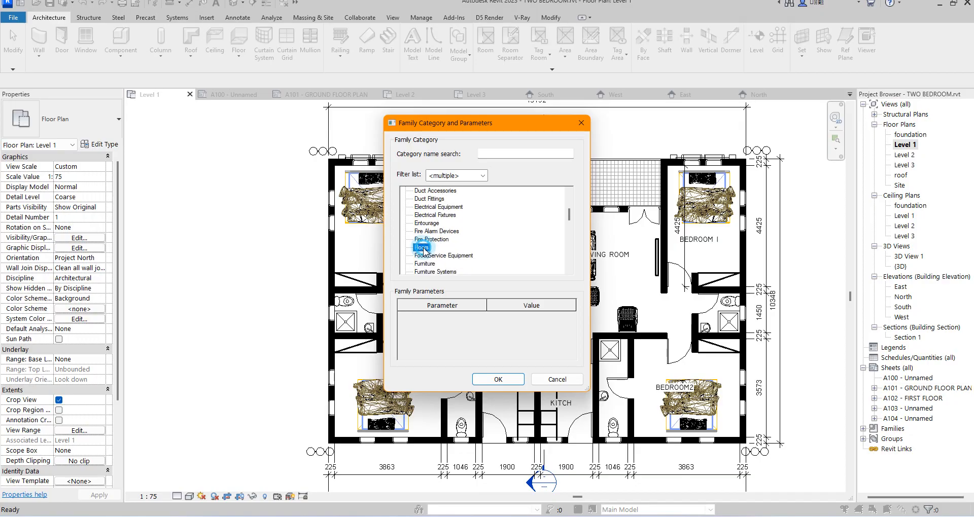
left_click(496, 380)
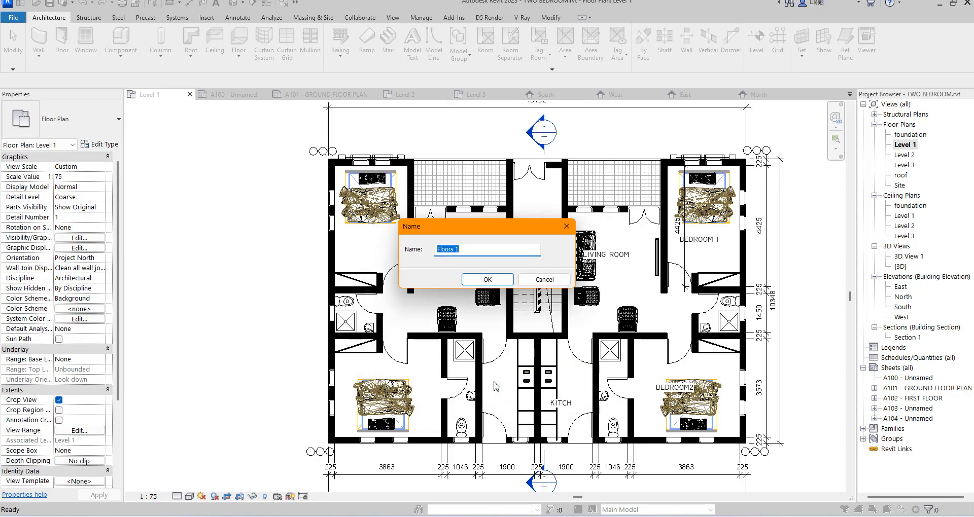
left_click(472, 279)
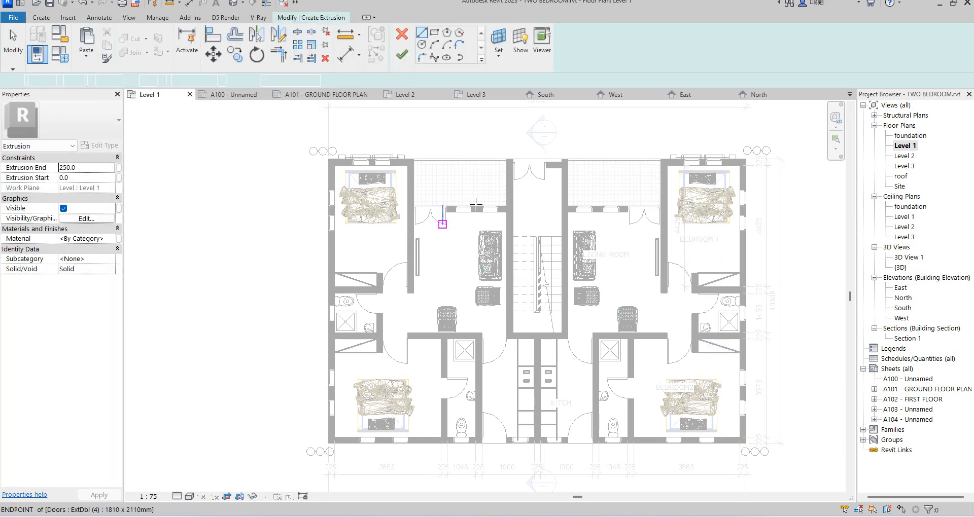
Sketch a rectangle of about 2650 by 4425 mm along the inner wall faces of the upper-left bedroom
left_click(435, 34)
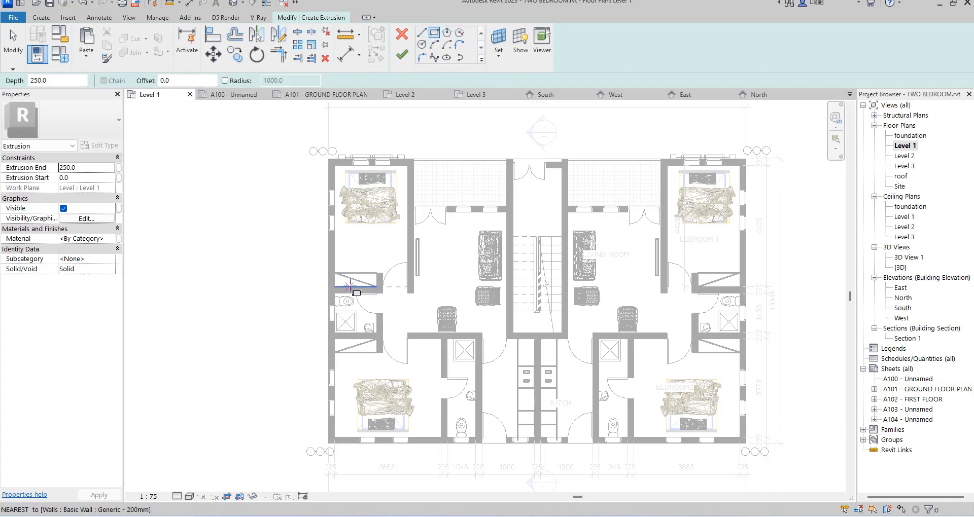
scroll(350, 287, "up", 2)
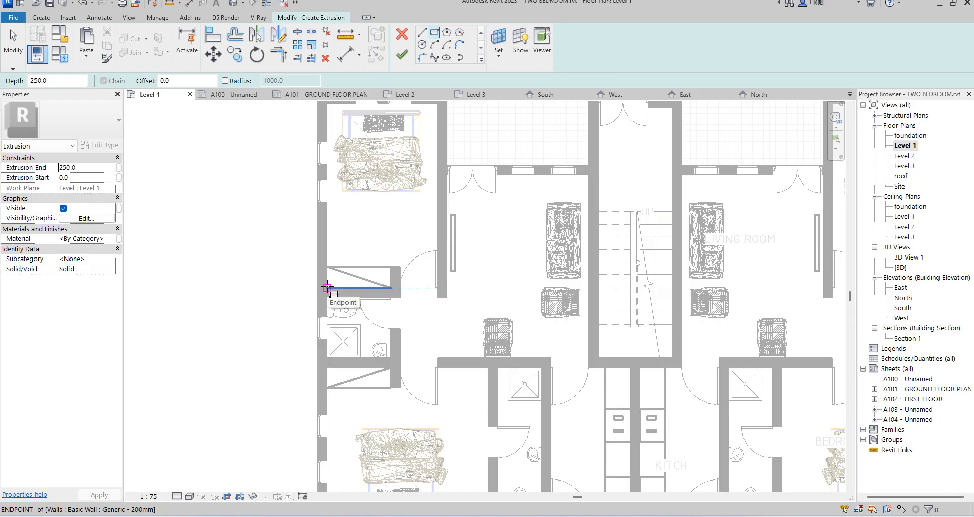
left_click(327, 288)
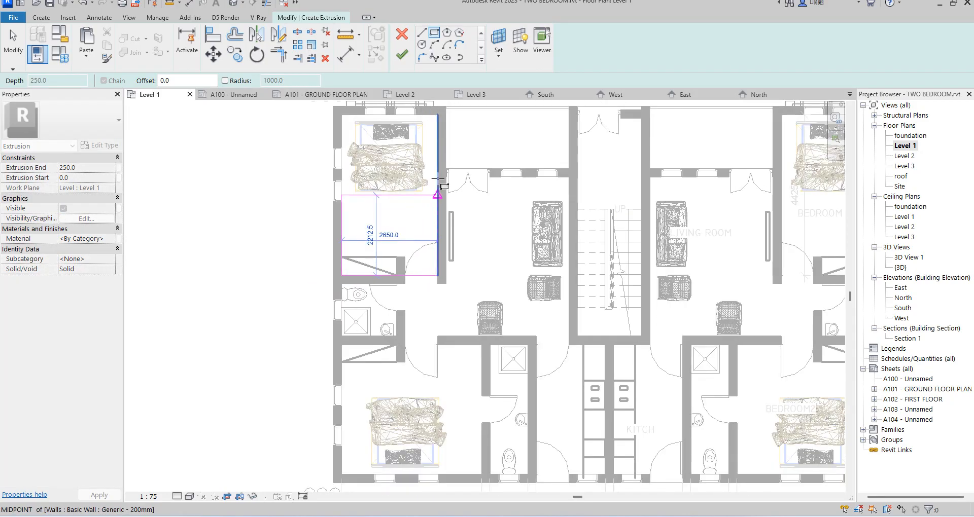
scroll(439, 193, "down", 1)
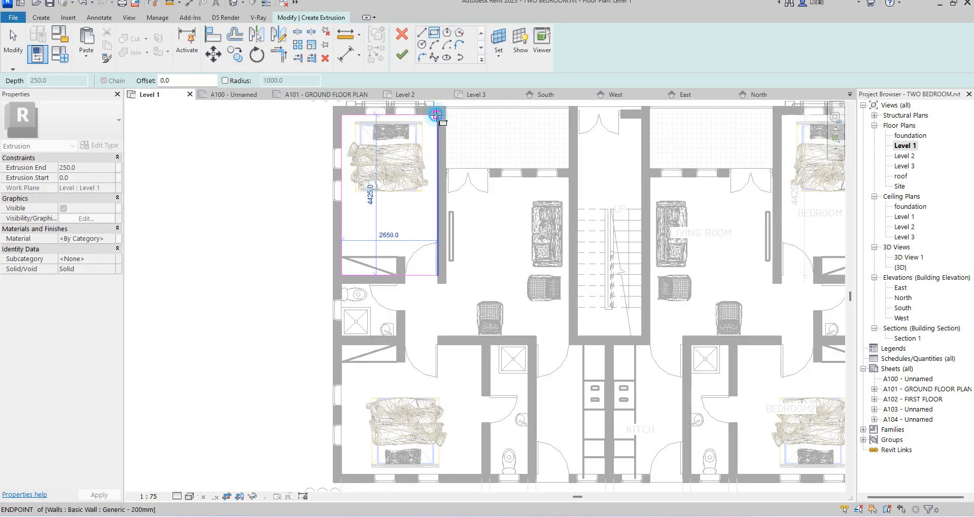
left_click(437, 116)
scroll(443, 188, "down", 2)
scroll(440, 335, "up", 2)
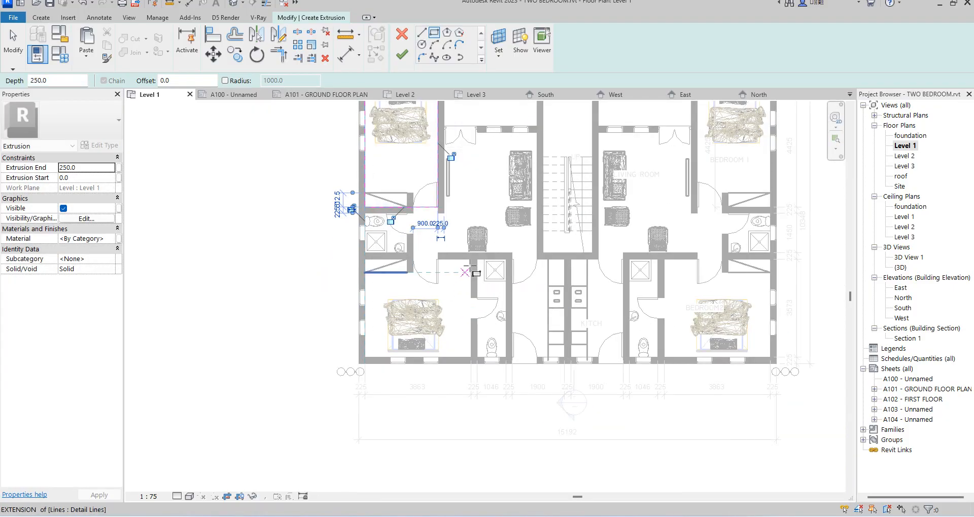
Add a rectangle of about 3863 by 3573 mm covering the lower-left bedroom and finish the extrusion sketch
left_click(470, 260)
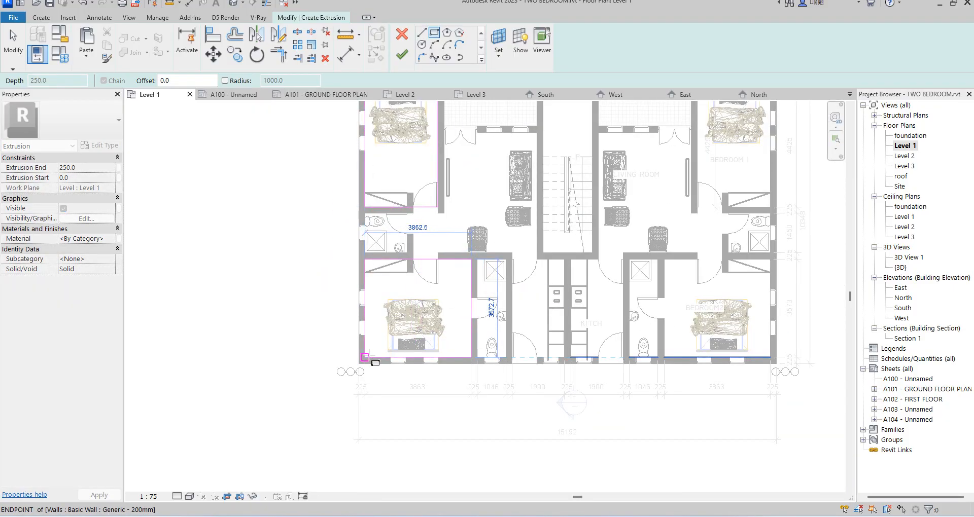
left_click(367, 355)
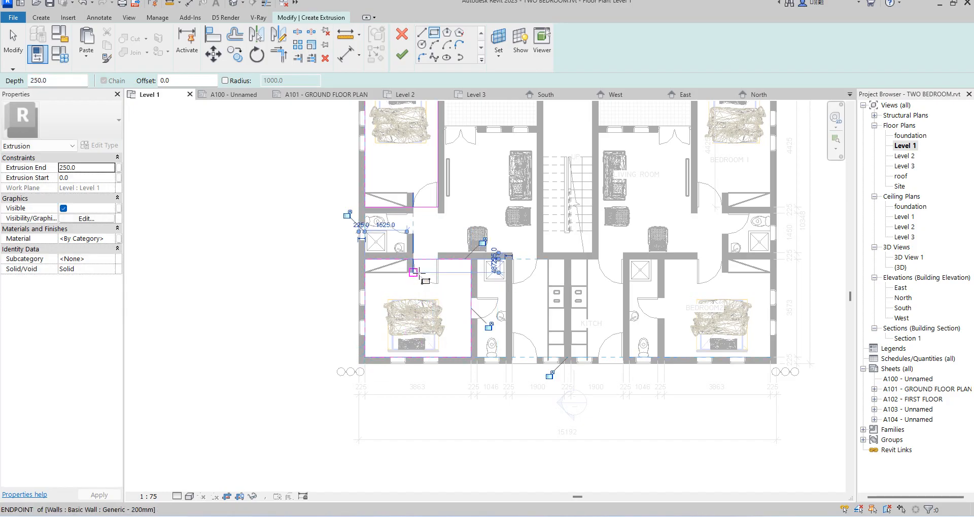
left_click(401, 51)
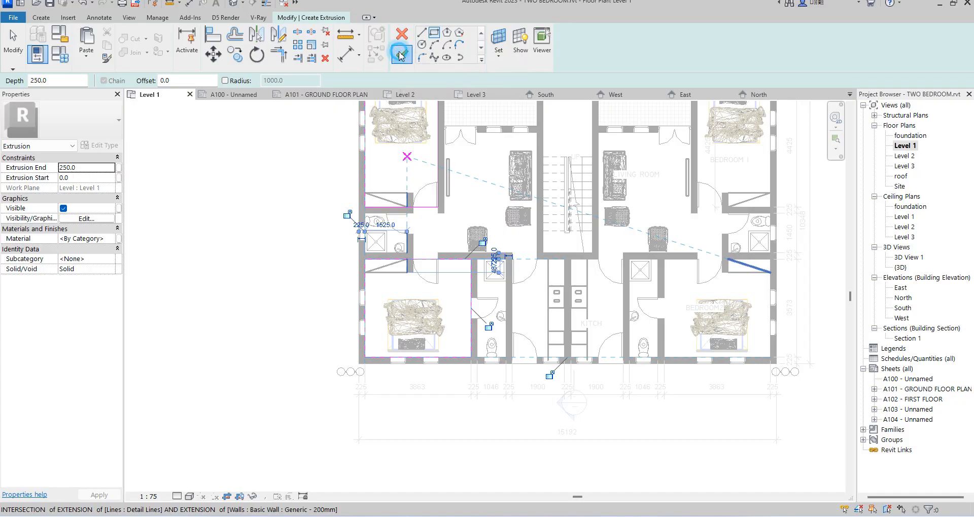
scroll(398, 315, "down", 2)
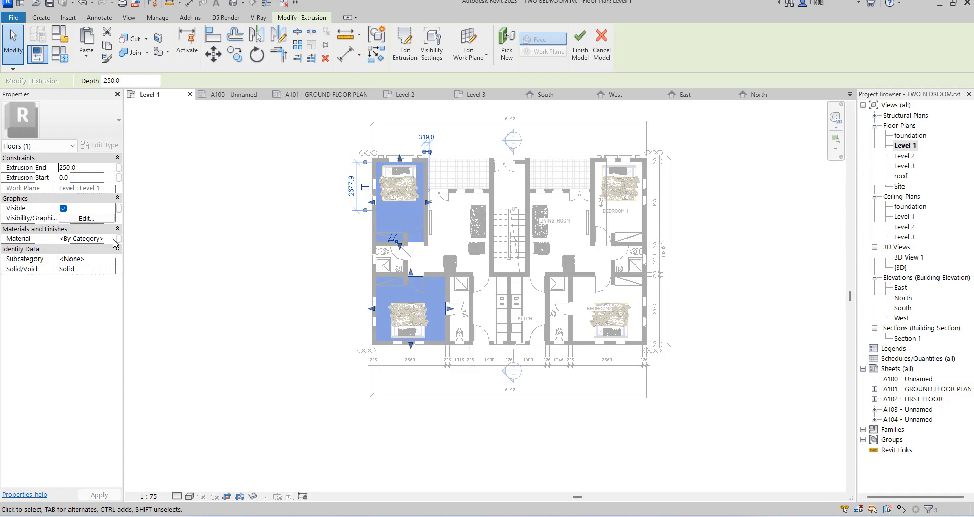
Set the floor's extrusion end to 50 and duplicate the Aluminium(4) material with its assets for it
double_click(73, 168)
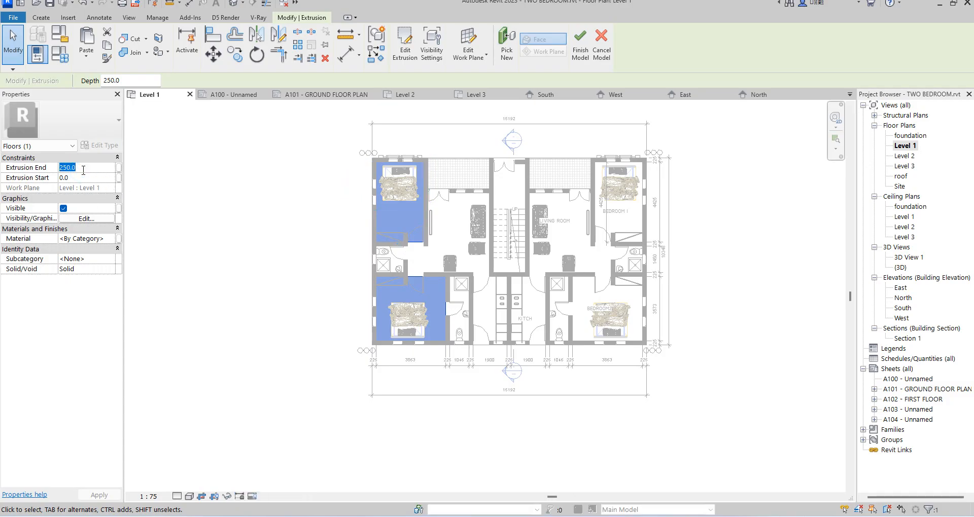
type("5")
left_click(113, 239)
left_click(112, 238)
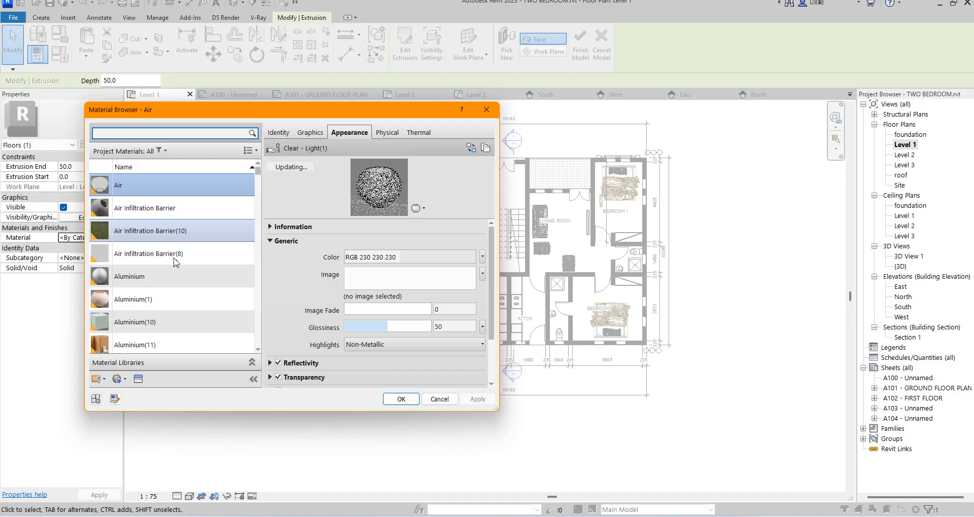
scroll(162, 335, "down", 3)
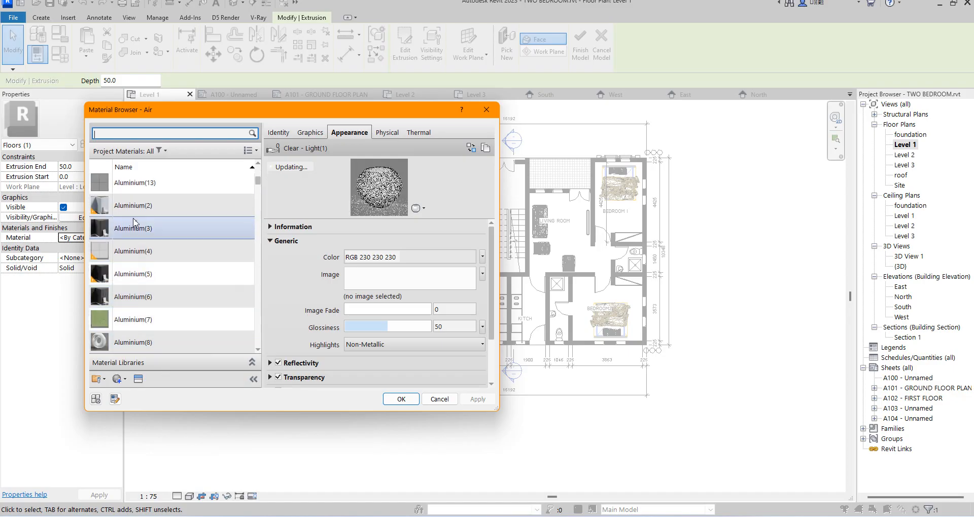
left_click(145, 251)
right_click(167, 250)
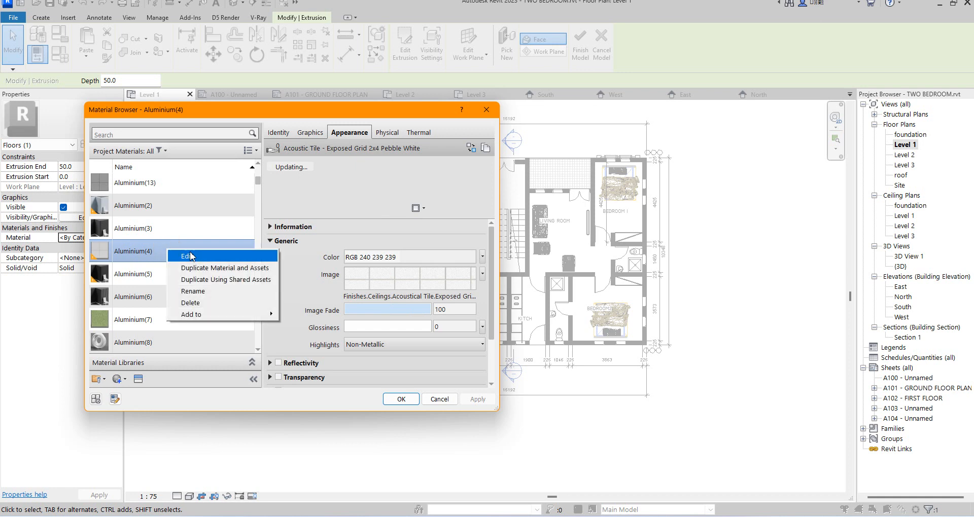
left_click(196, 268)
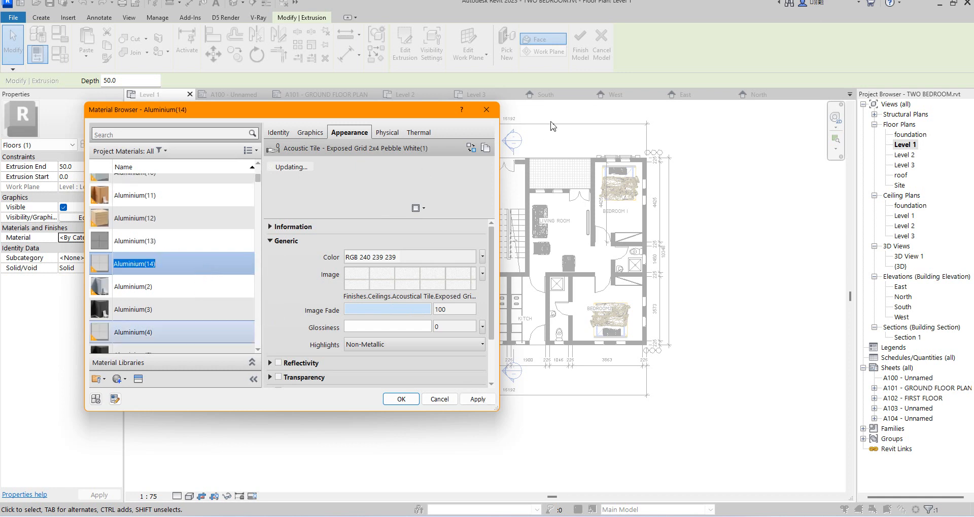
Replace the duplicated material's appearance asset with Slate - Gray-Green from the Appearance Library's Flooring: Stone category
left_click(471, 148)
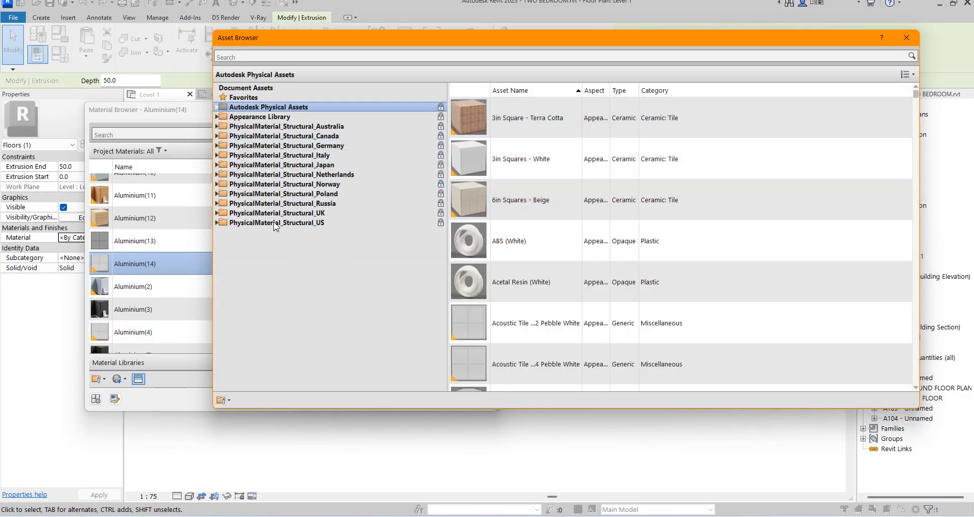
left_click(215, 117)
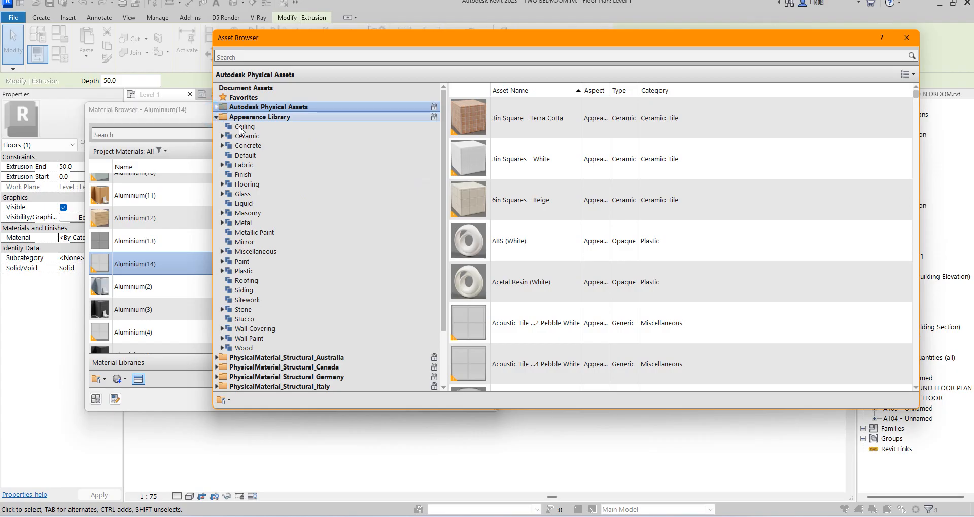
left_click(222, 185)
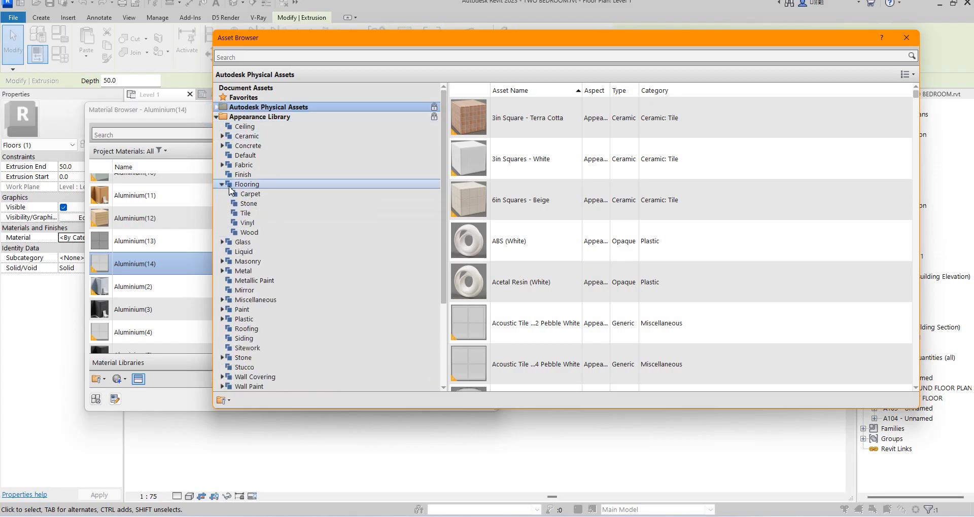
left_click(255, 232)
left_click(255, 226)
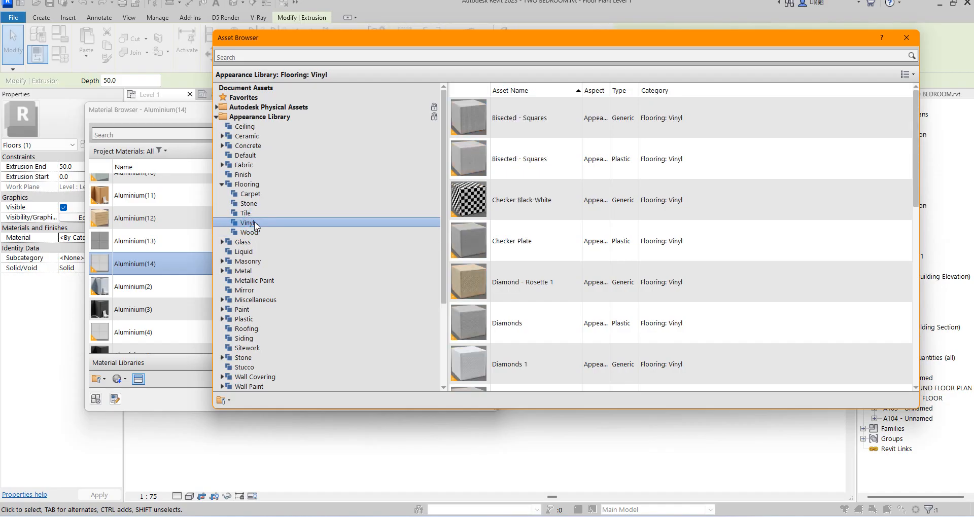
left_click(256, 213)
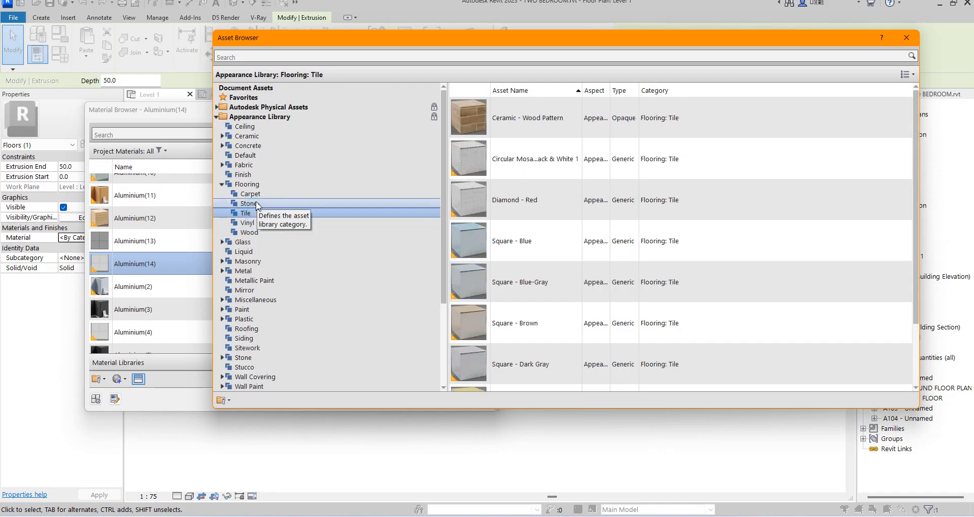
left_click(249, 204)
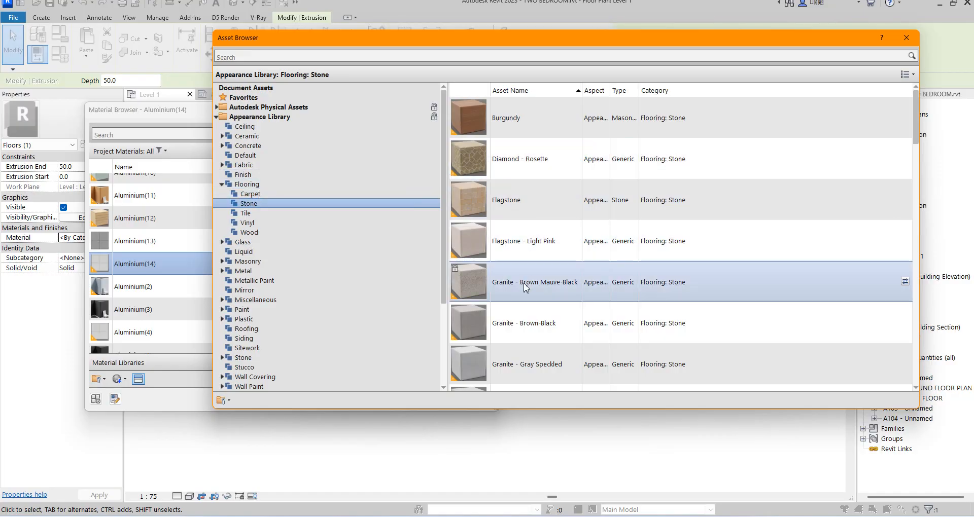
scroll(524, 311, "down", 5)
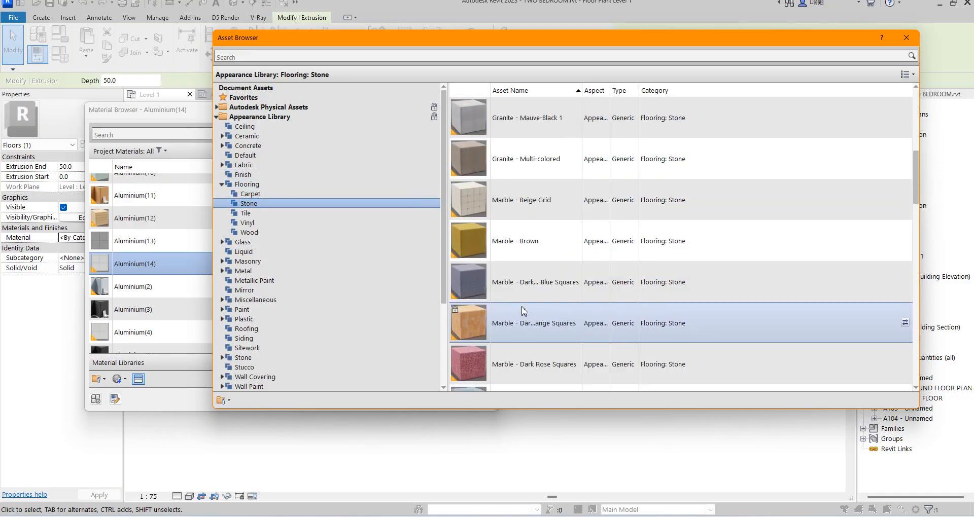
scroll(524, 311, "down", 4)
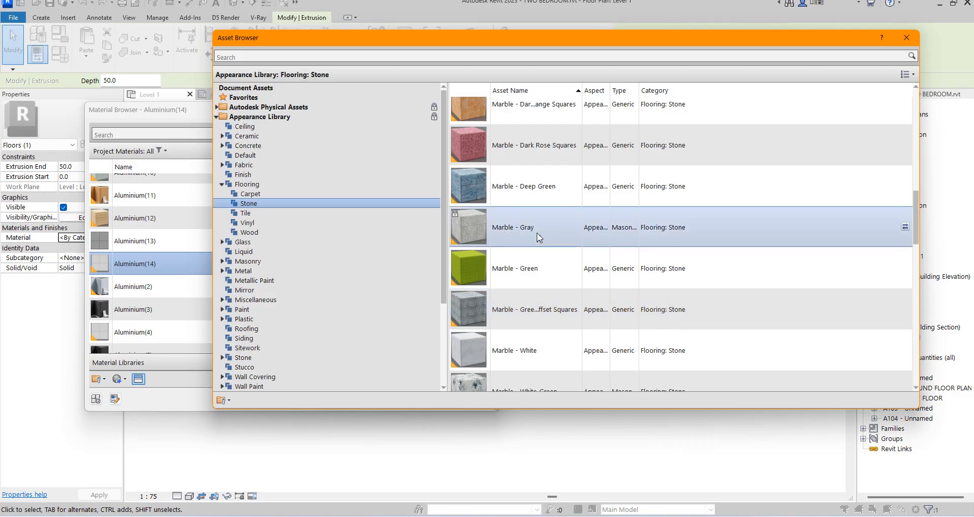
scroll(510, 325, "down", 6)
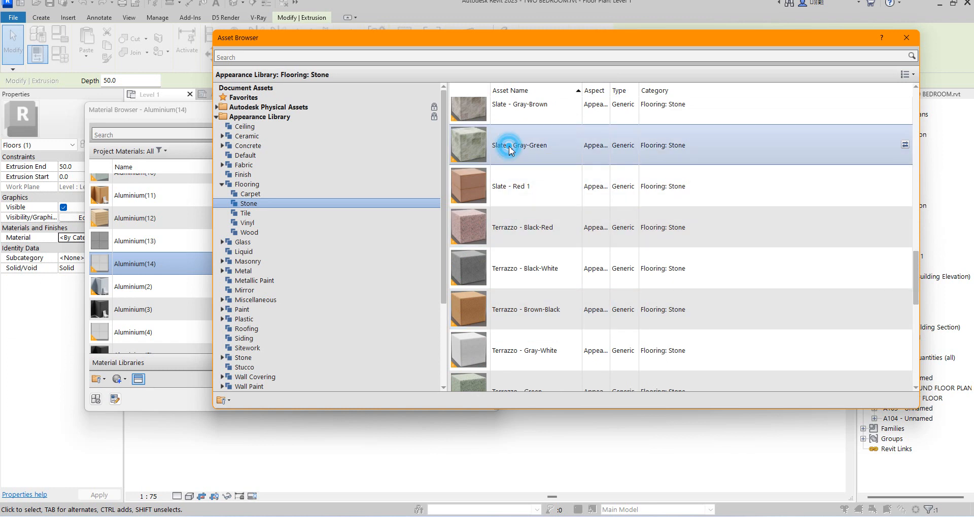
left_click(907, 37)
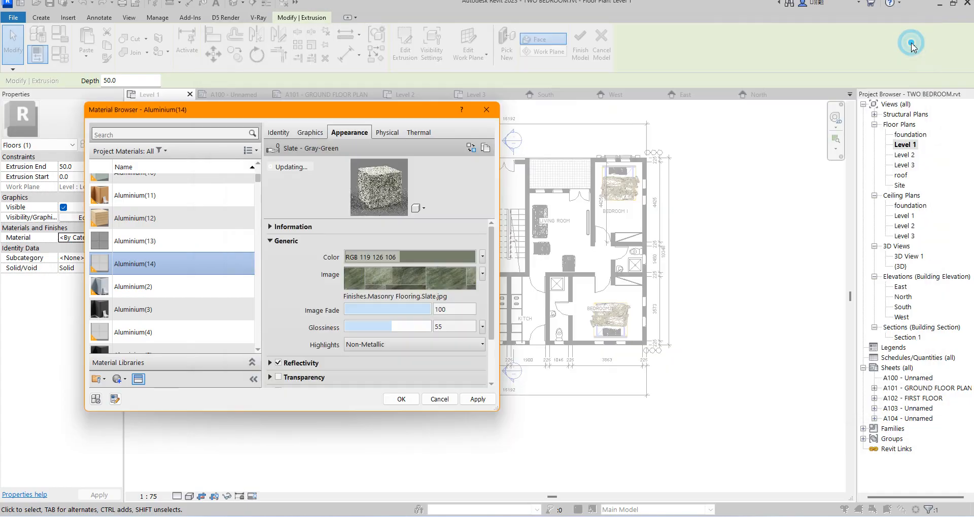
Set the slate texture image's sample size to 1200 mm in width and height
left_click(410, 279)
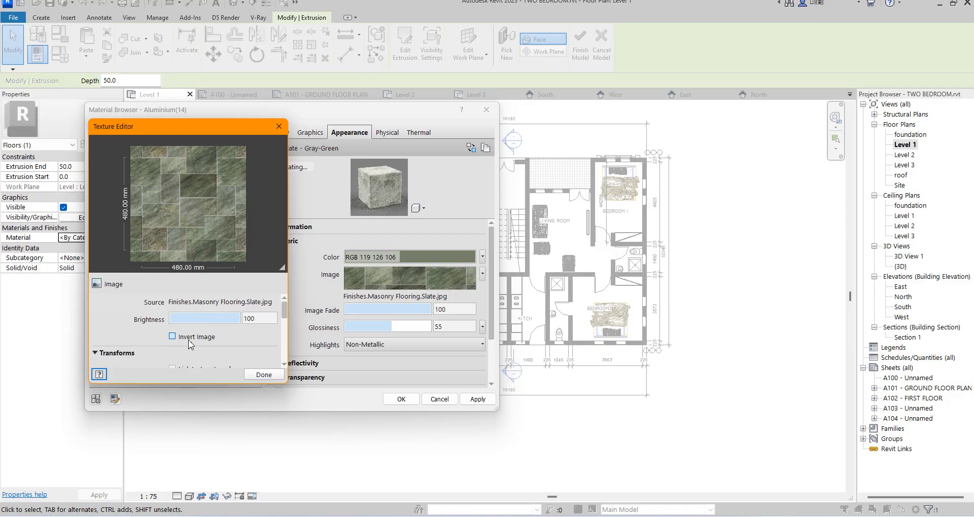
scroll(189, 346, "down", 3)
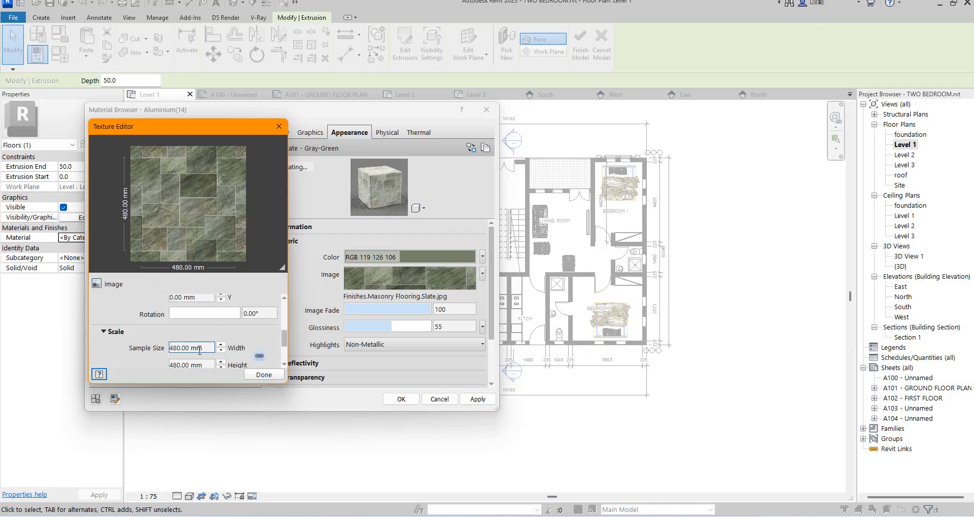
double_click(205, 347)
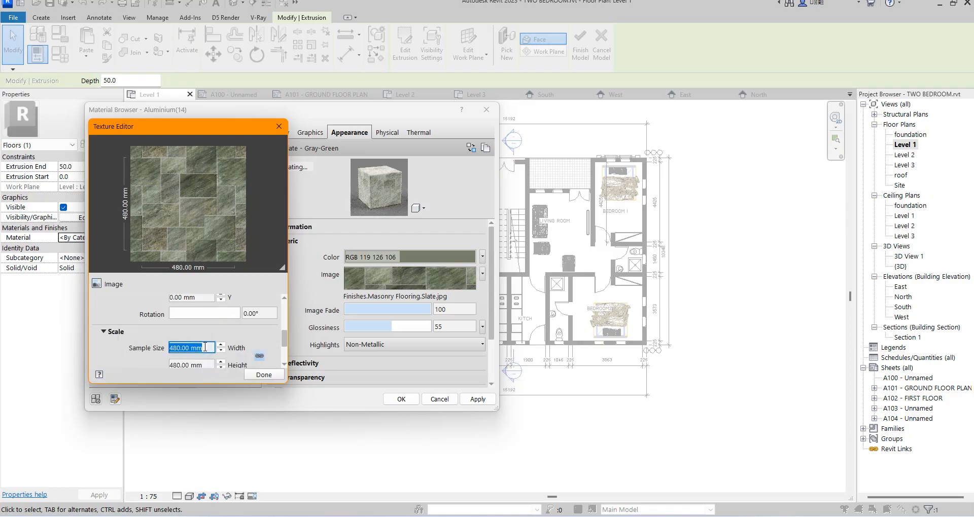
type("1200")
key("Tab")
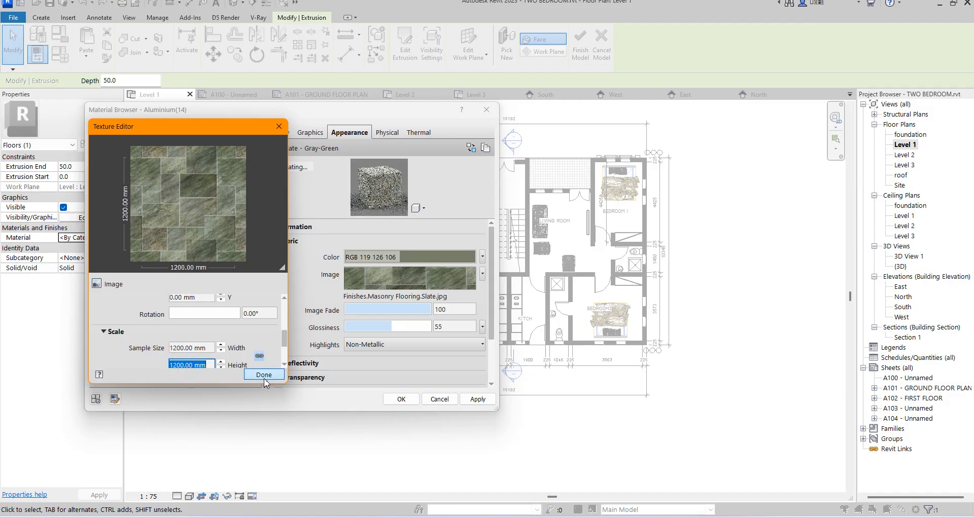
left_click(263, 377)
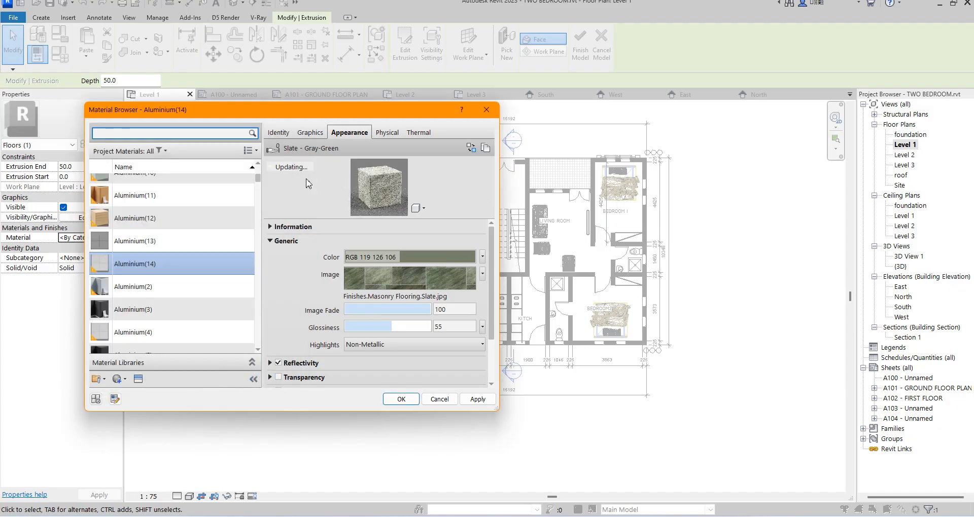
Assign the slate material to the floor extrusion and finish the in-place model
left_click(402, 399)
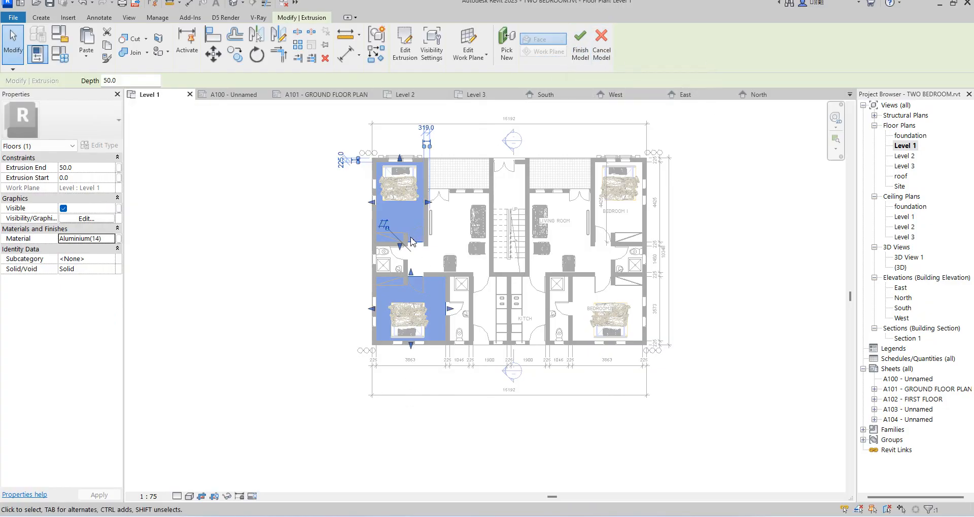
left_click(575, 55)
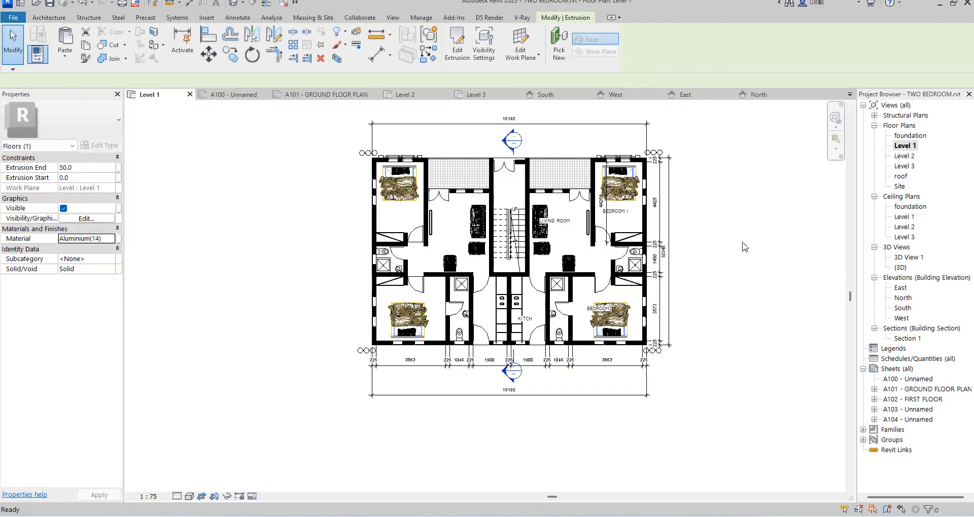
scroll(479, 279, "up", 5)
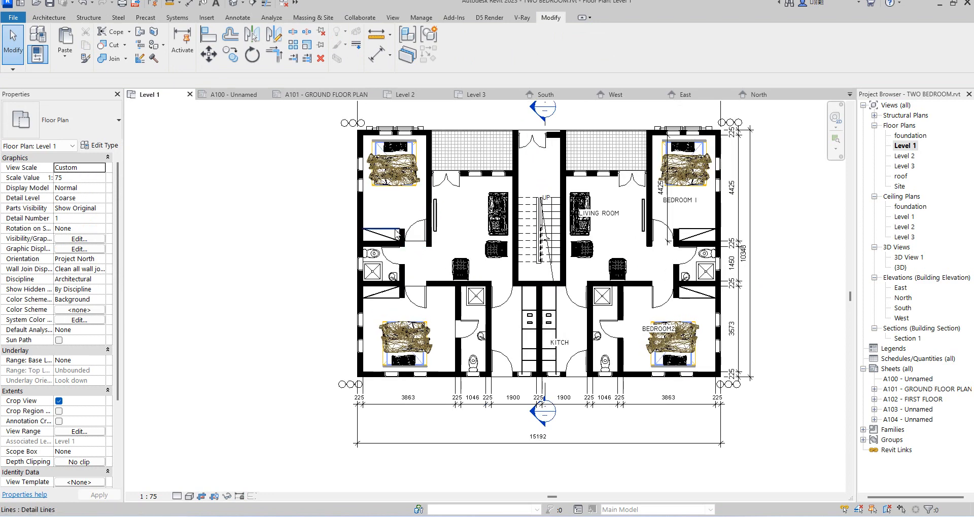
scroll(441, 362, "down", 5)
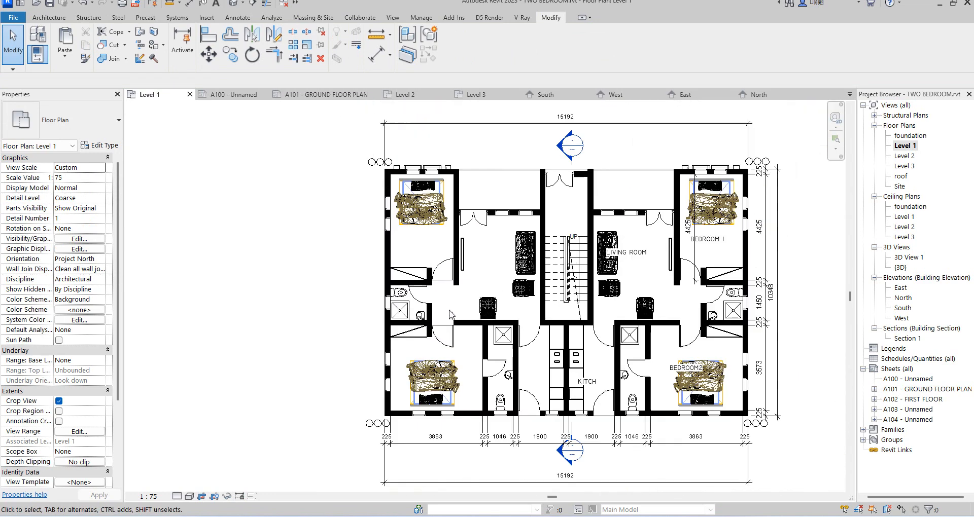
Hide the door of the lower-left bedroom as an element in the Level 1 plan view
left_click(457, 346)
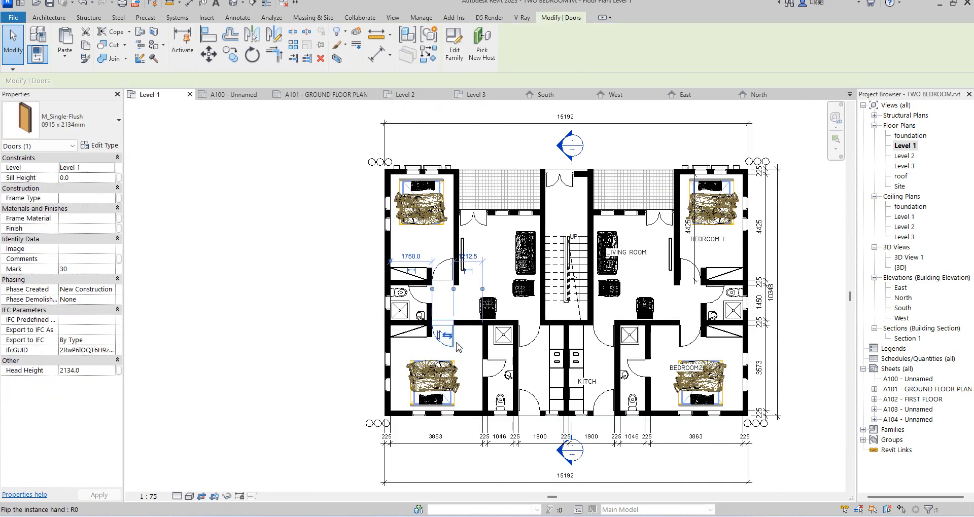
right_click(457, 343)
mouse_move(569, 146)
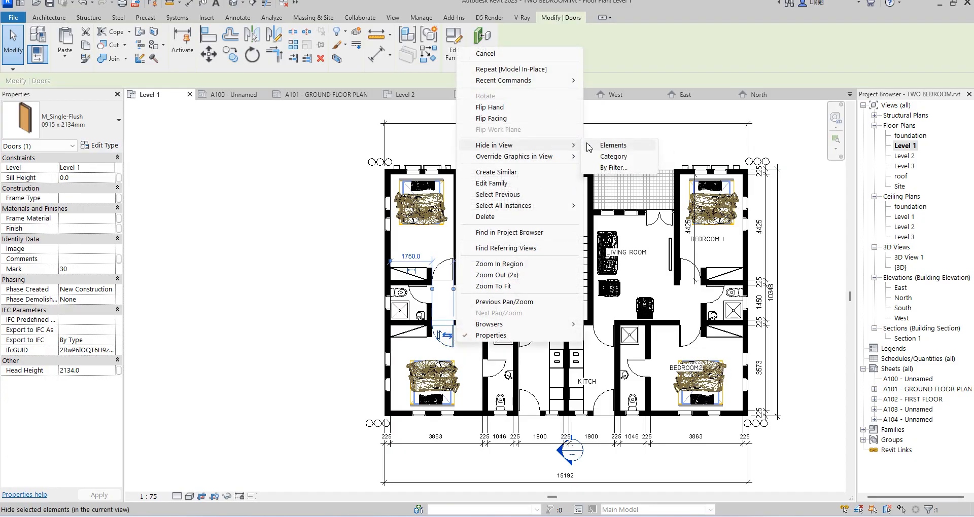
left_click(619, 146)
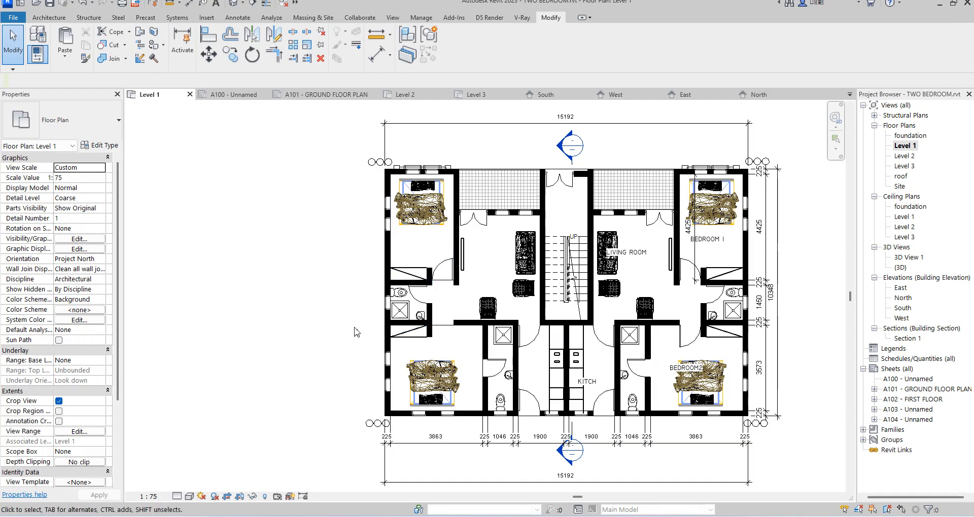
Switch the Level 1 plan to the Realistic visual style and inspect the slate floors in the left bedrooms
left_click(189, 497)
left_click(204, 485)
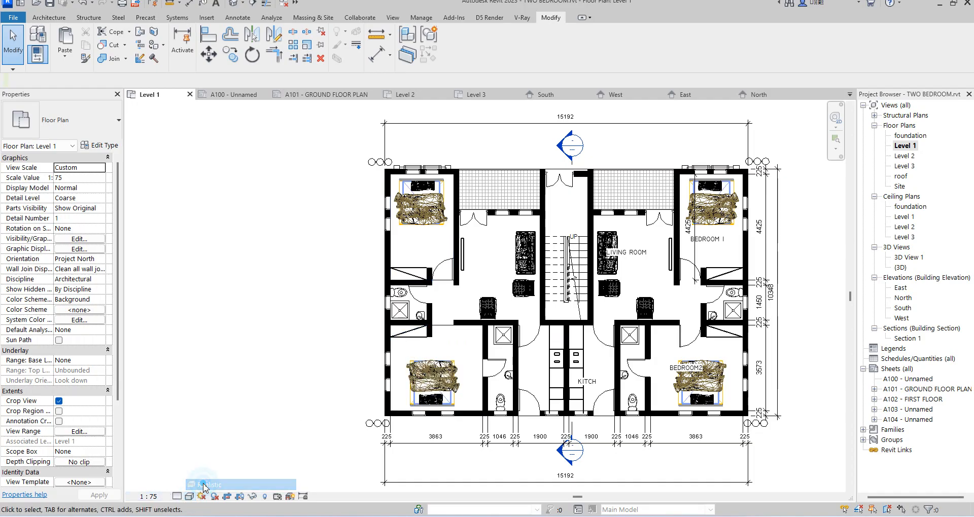
scroll(448, 357, "up", 3)
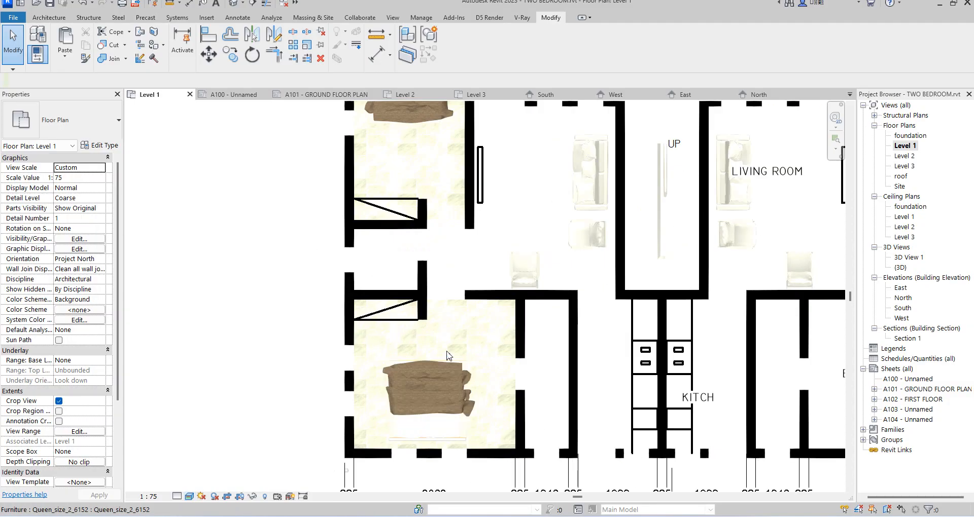
scroll(449, 356, "up", 2)
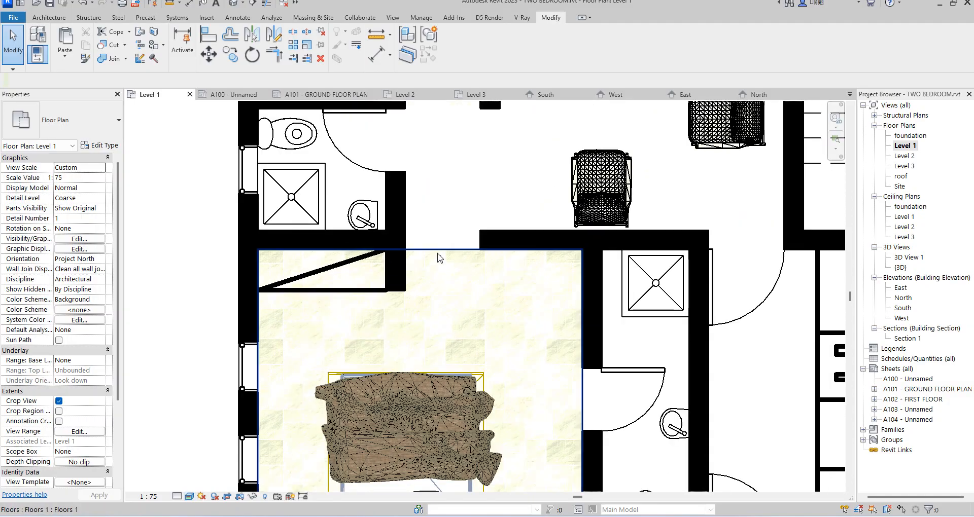
scroll(439, 259, "down", 4)
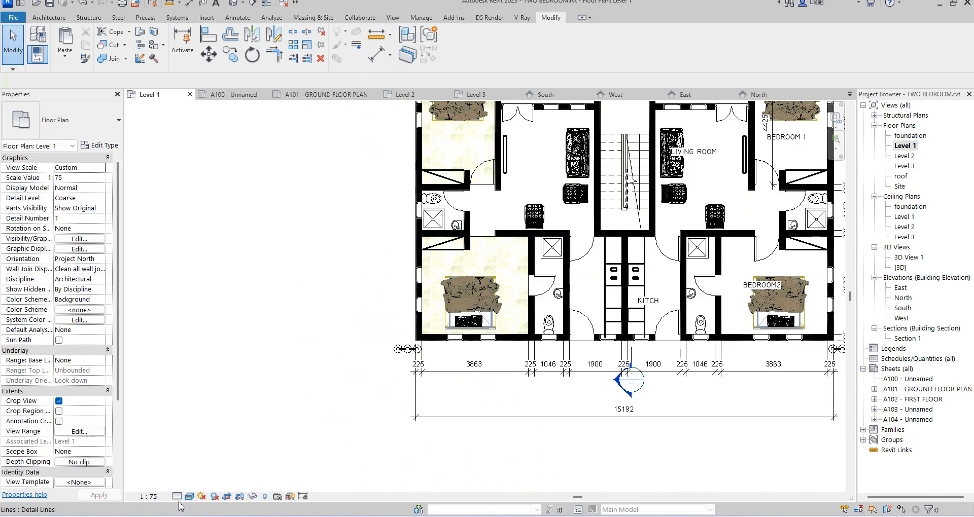
scroll(314, 283, "down", 2)
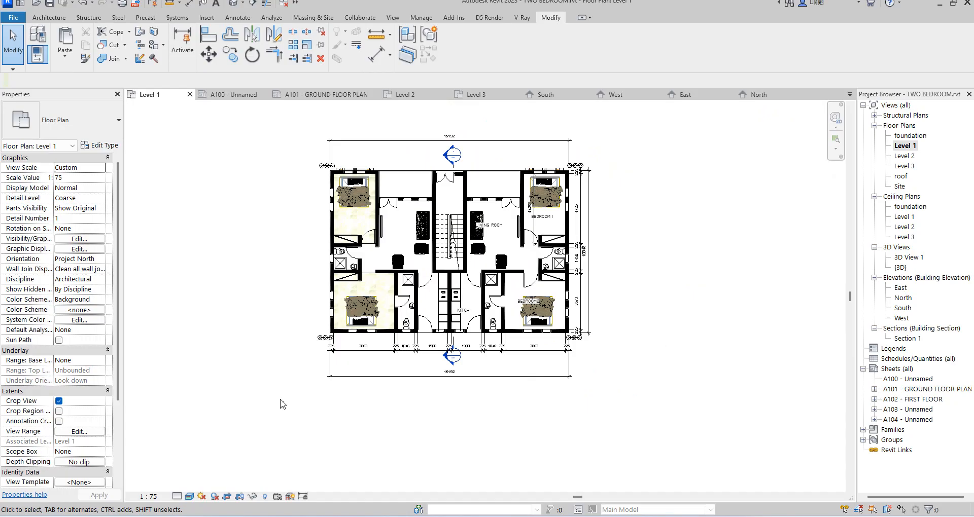
Try the Fine detail level on the plan and return it to Coarse
left_click(177, 496)
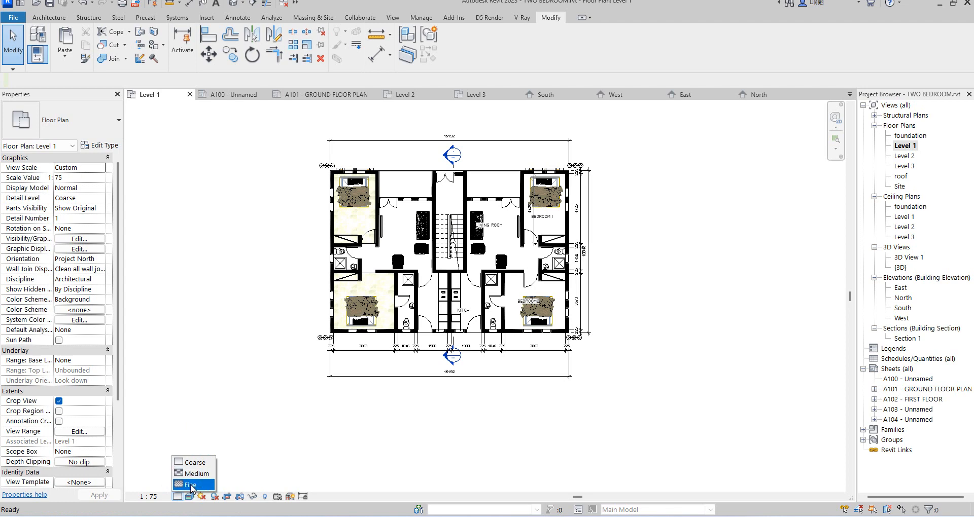
left_click(191, 486)
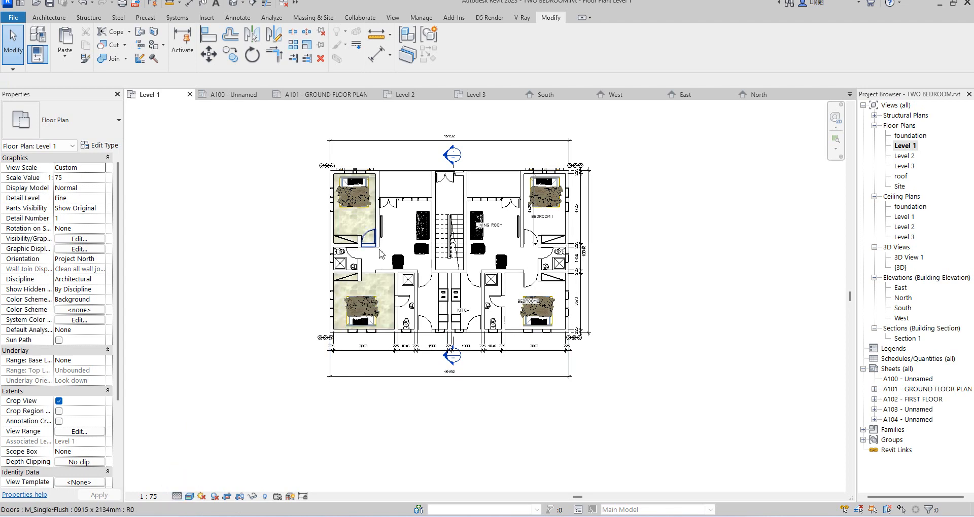
scroll(381, 254, "up", 3)
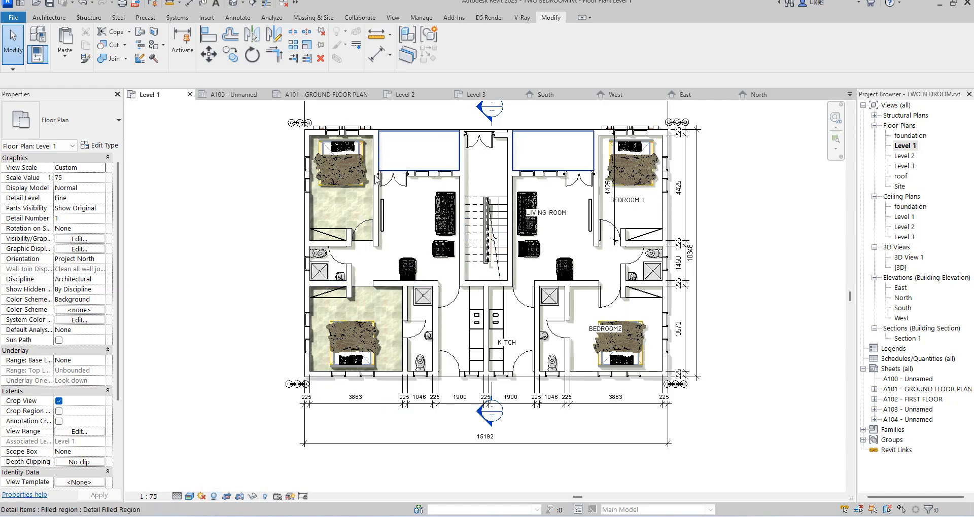
left_click(178, 497)
left_click(193, 467)
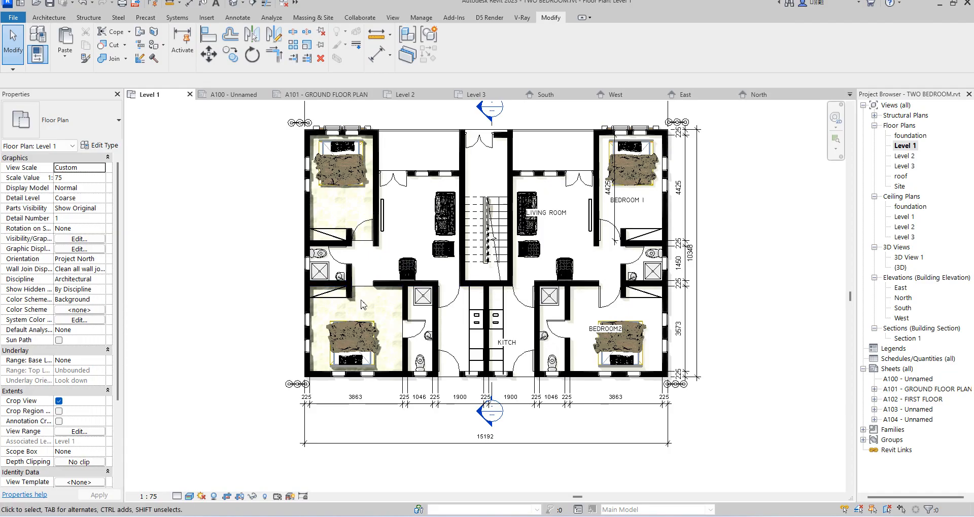
Open the view's graphic display options and apply a sun intensity of 30 in the lighting settings
left_click(189, 497)
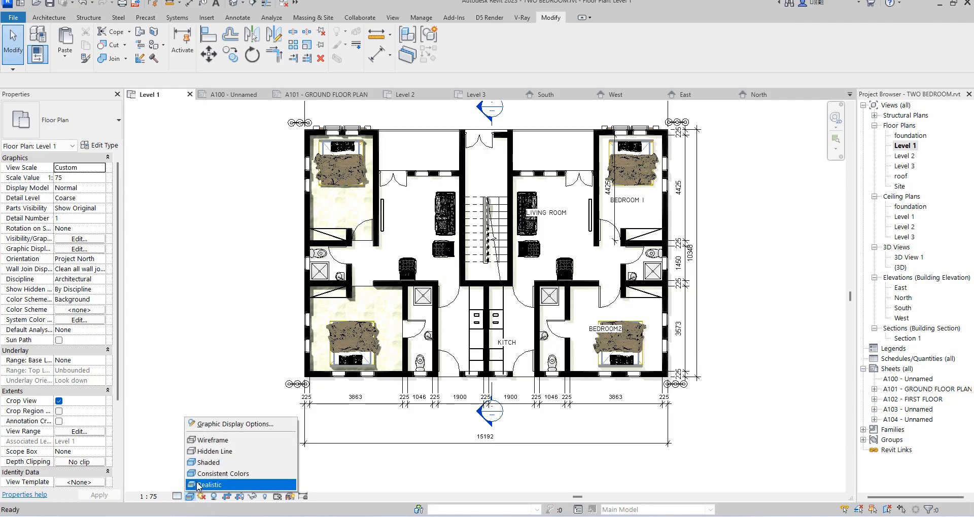
left_click(223, 424)
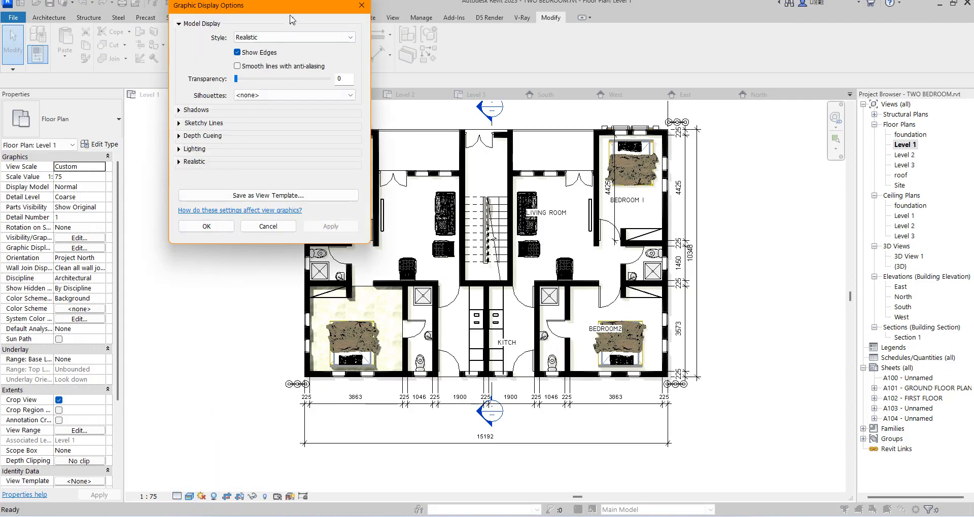
mouse_move(295, 6)
left_mouse_down()
mouse_move(806, 87)
mouse_move(701, 84)
left_mouse_up()
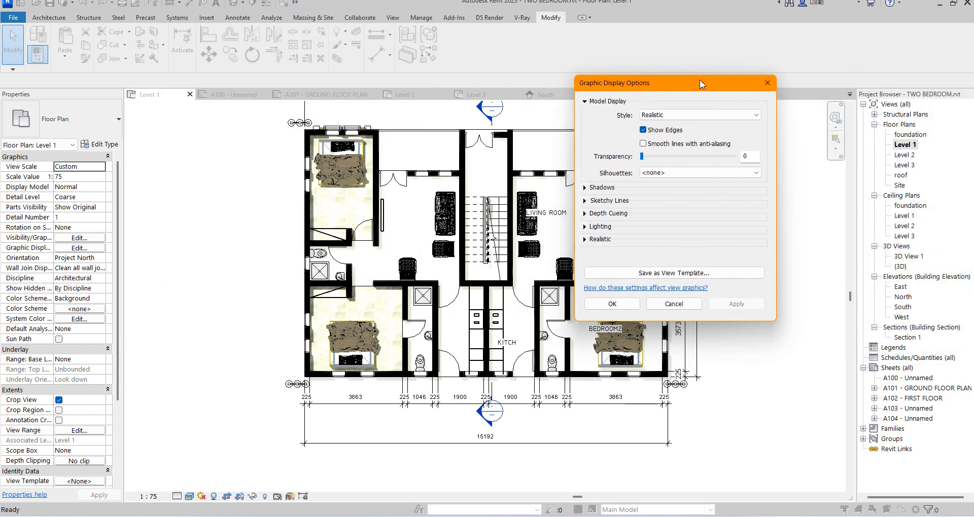
left_click(586, 227)
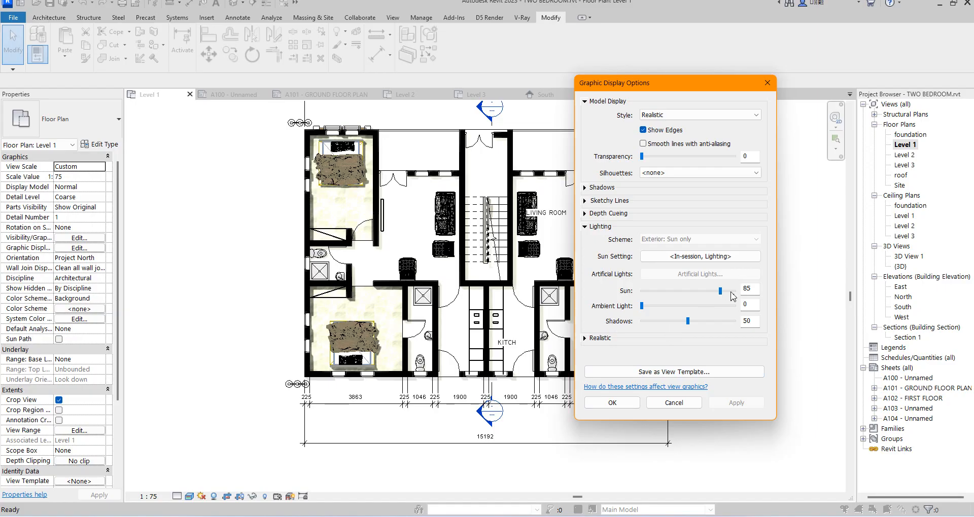
left_click_drag(721, 296, 671, 296)
left_click(734, 403)
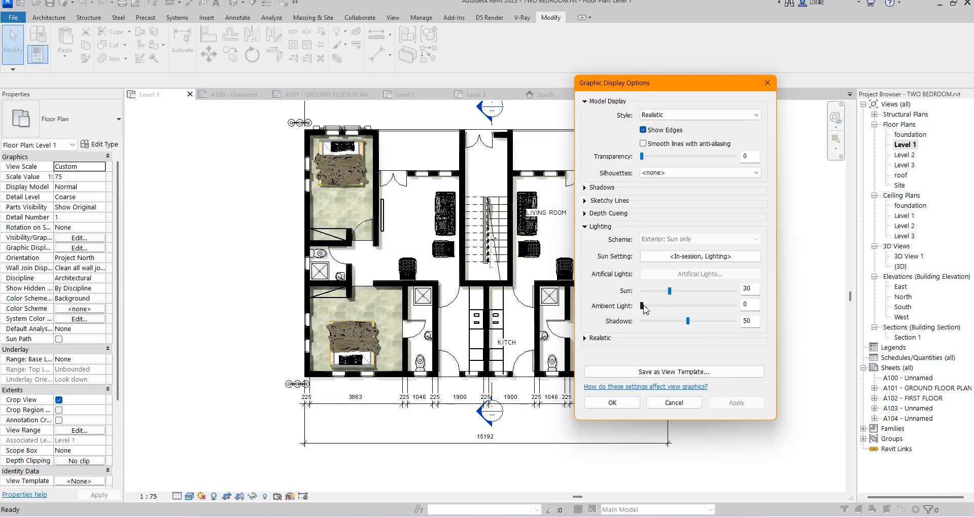
Apply an ambient light of about 19, set the sun intensity to 15 and confirm the display options
left_click_drag(643, 305, 653, 306)
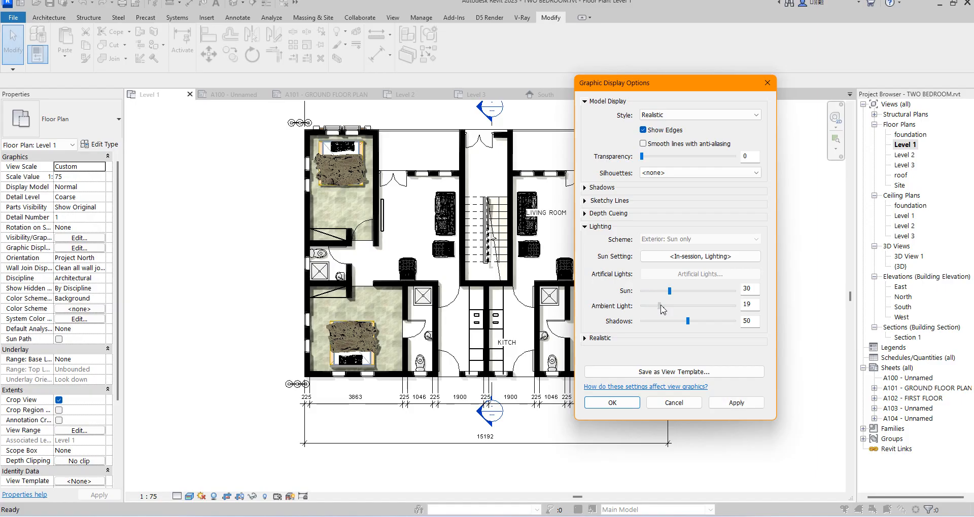
left_click(739, 406)
left_click(659, 293)
left_click_drag(754, 293, 737, 296)
type("15")
key("Return")
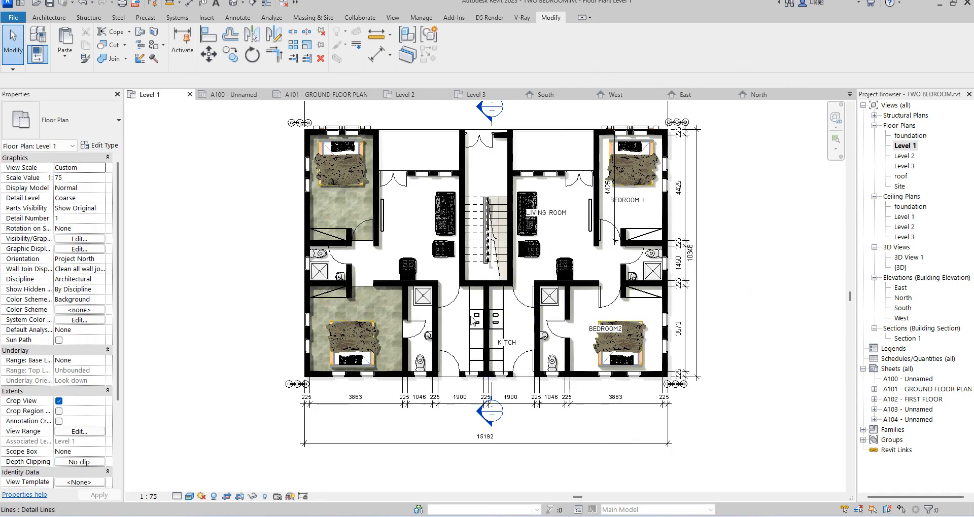
Open the left bedrooms' in-place floor for editing and select its slate extrusion
scroll(366, 209, "up", 2)
scroll(357, 304, "up", 3)
scroll(405, 403, "down", 4)
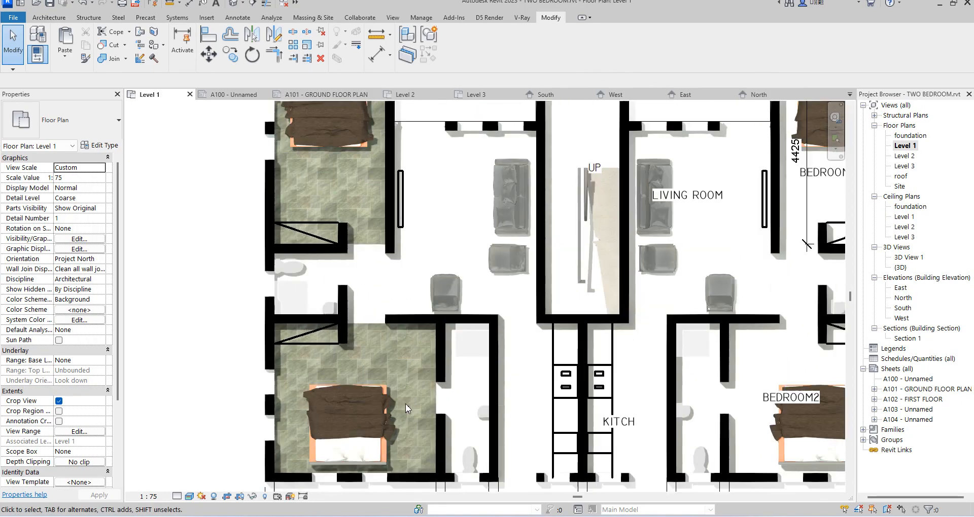
scroll(387, 232, "up", 2)
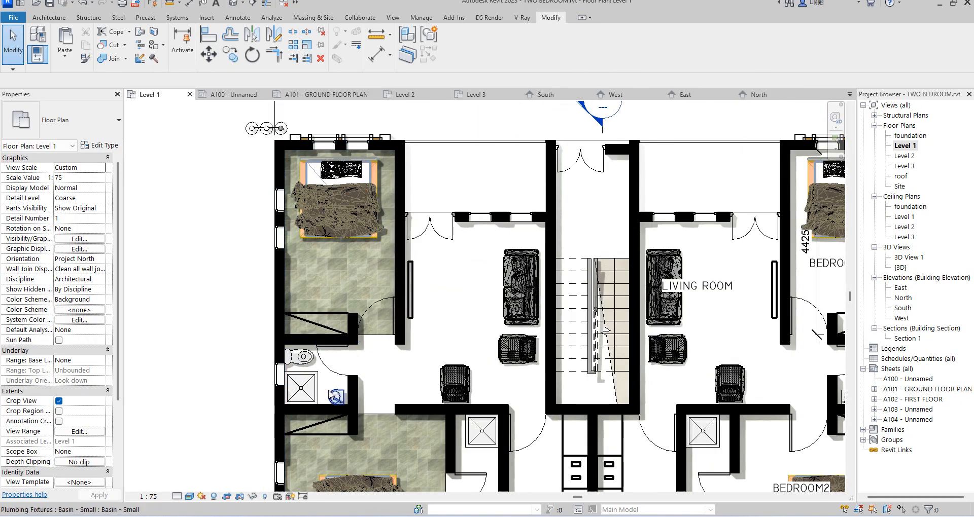
left_click(380, 415)
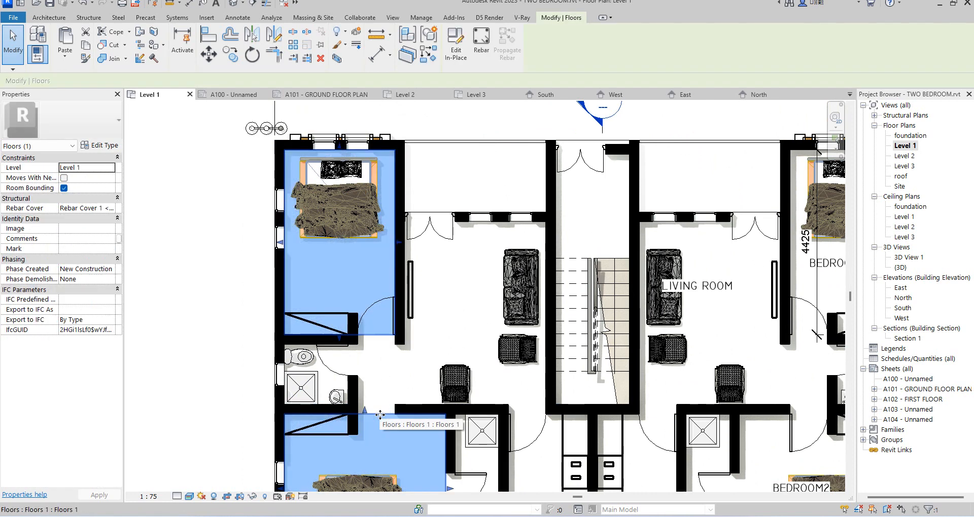
scroll(375, 414, "down", 3)
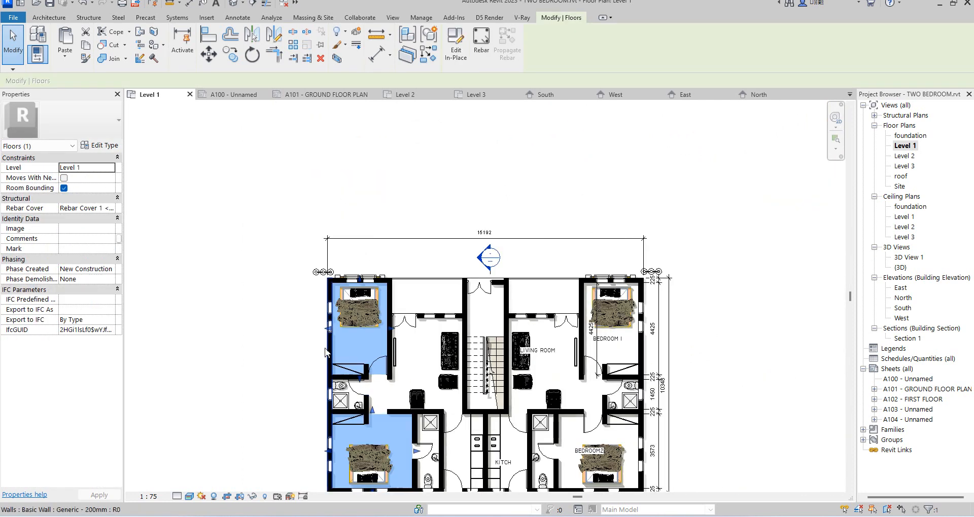
left_click(452, 62)
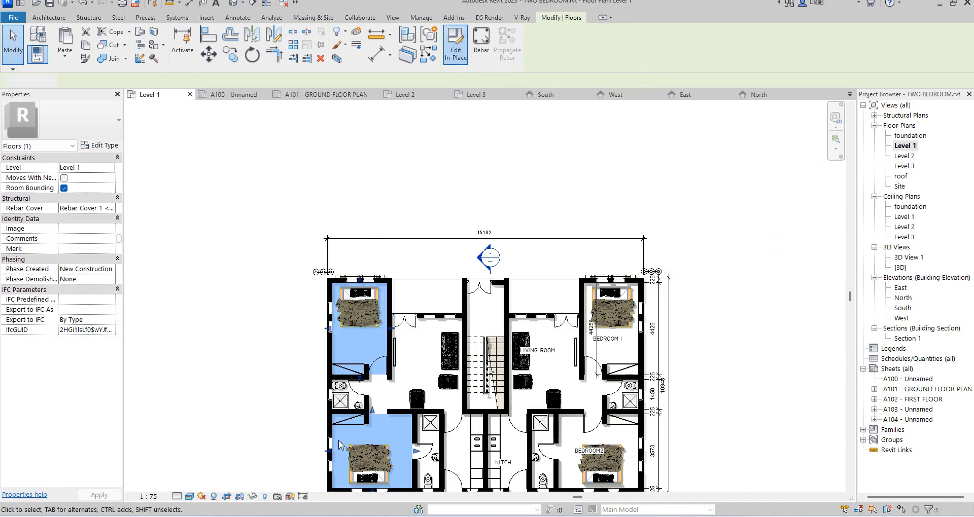
left_click(382, 421)
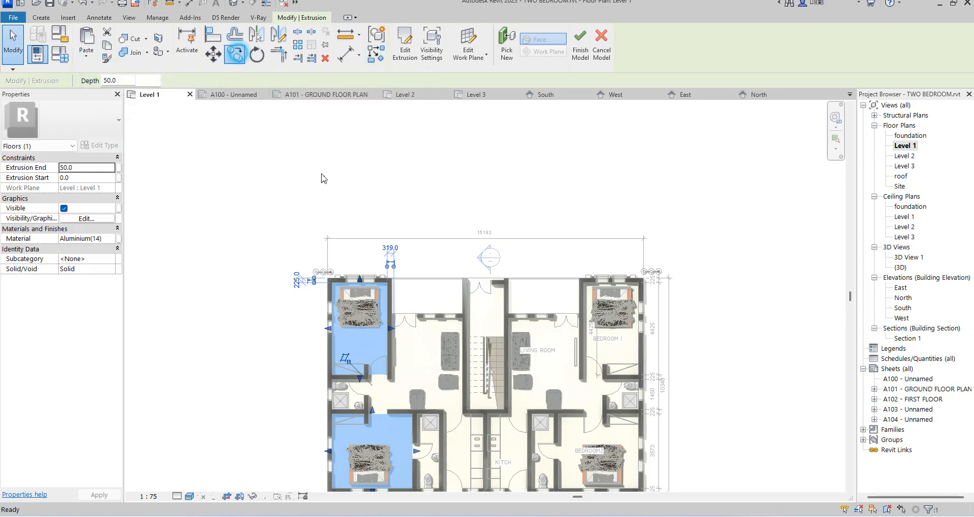
Copy the bedroom floor extrusion horizontally across the left living room and end the multiple copy
key("c")
key("o")
left_click(390, 365)
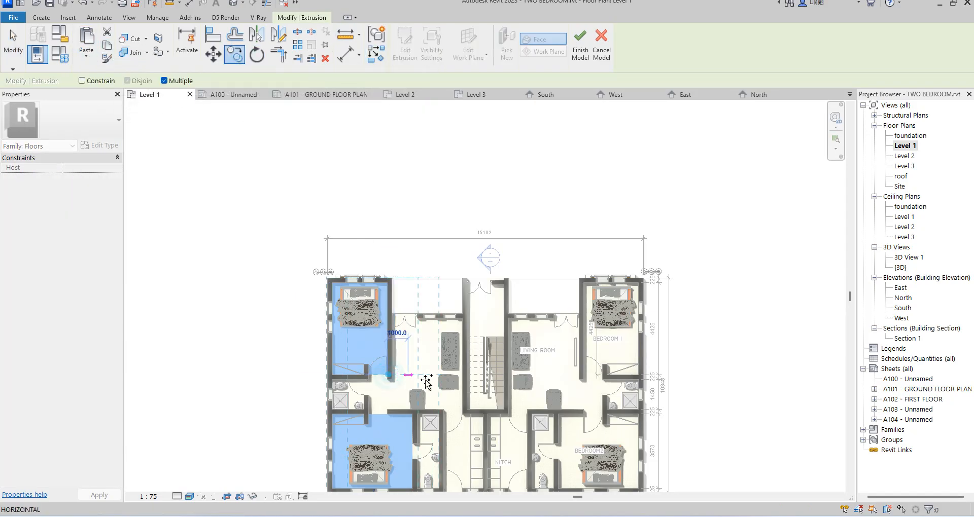
left_click(463, 378)
right_click(462, 378)
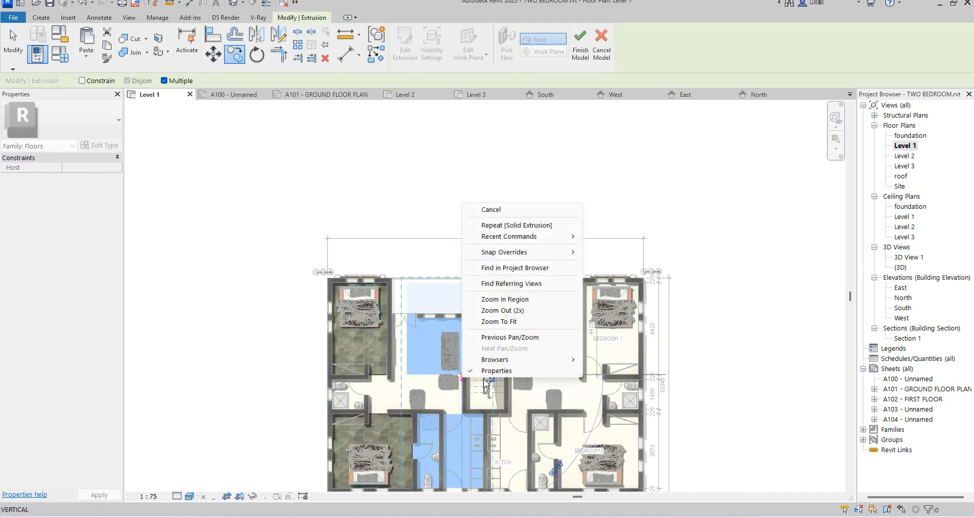
left_click(501, 206)
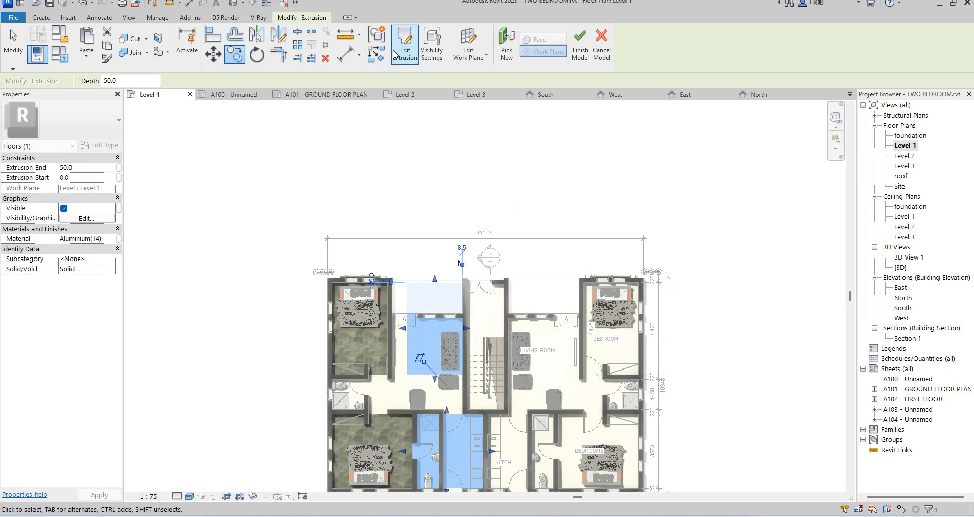
Edit the copied extrusion's sketch and delete all of its boundary lines
left_click(396, 51)
scroll(404, 169, "down", 3)
left_click_drag(332, 164, 541, 409)
key("Delete")
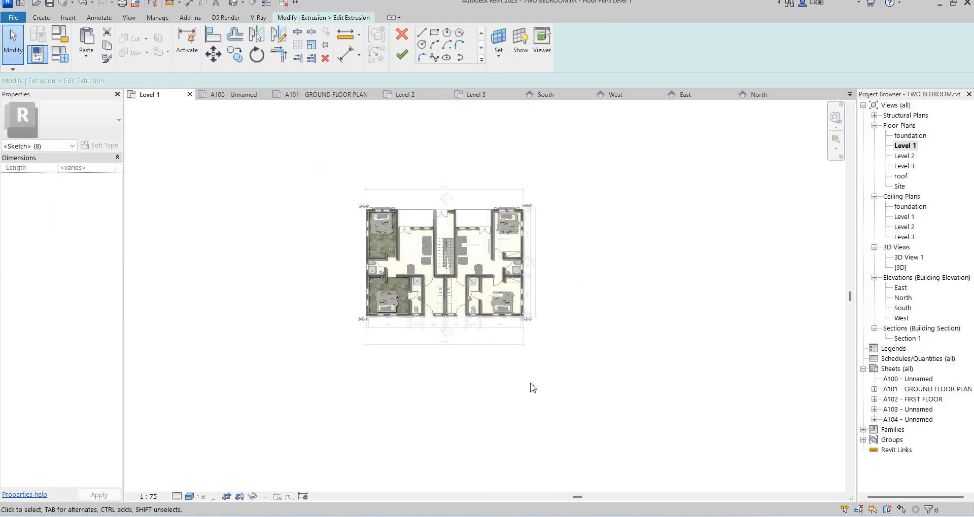
scroll(431, 46, "up", 2)
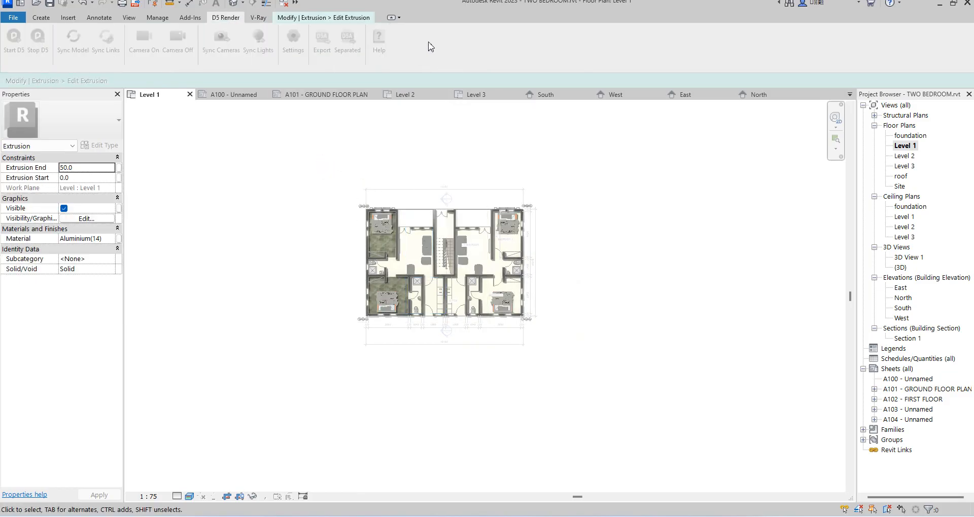
Sketch a rectangle about 3384 by 4388 mm along the left living room's walls and finish the extrusion sketch
left_click(309, 18)
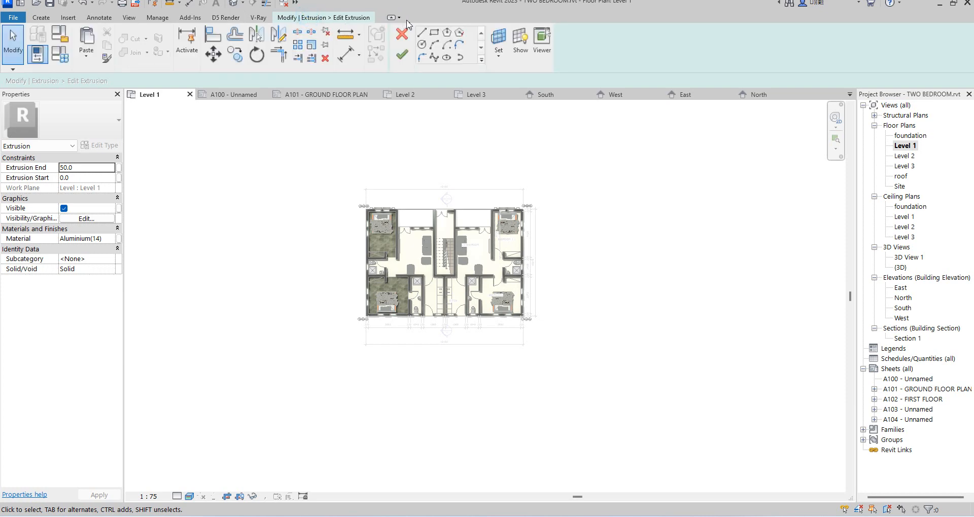
left_click(434, 34)
scroll(401, 219, "up", 5)
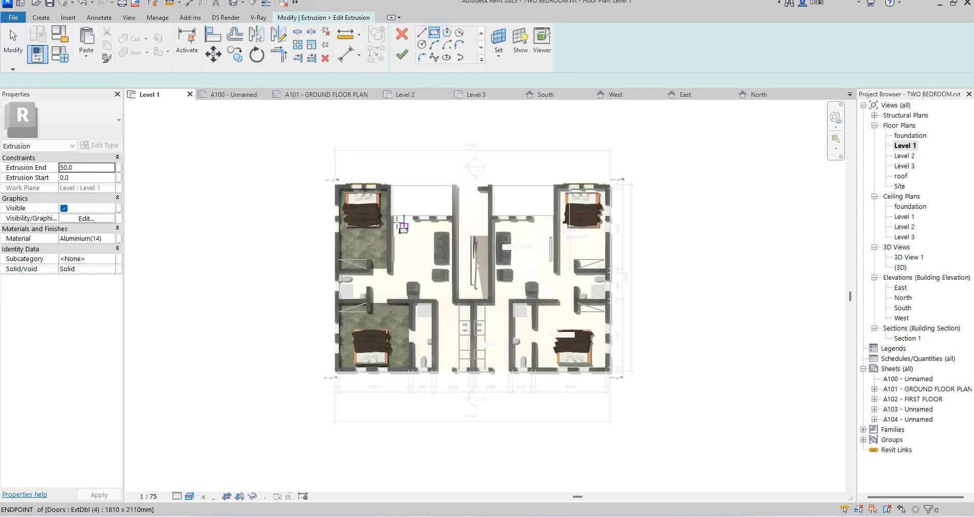
left_click(508, 218)
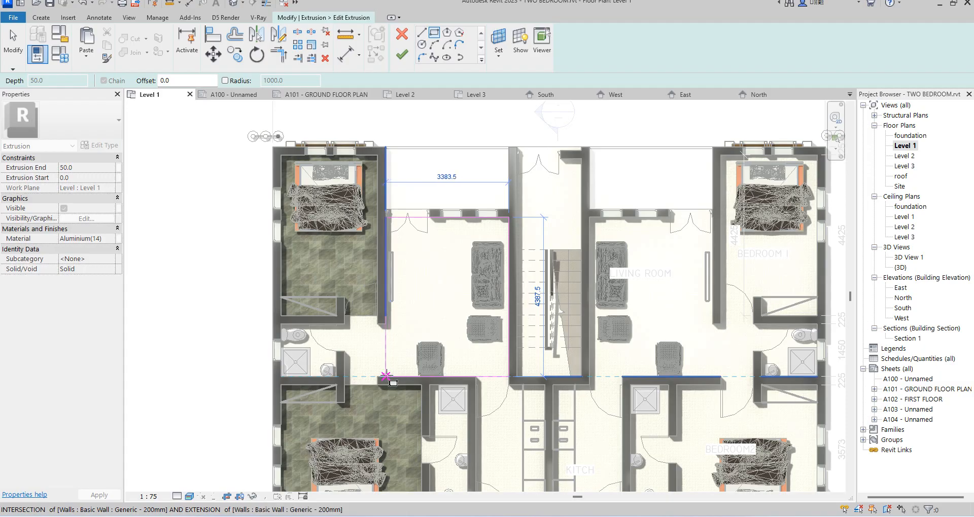
left_click(386, 380)
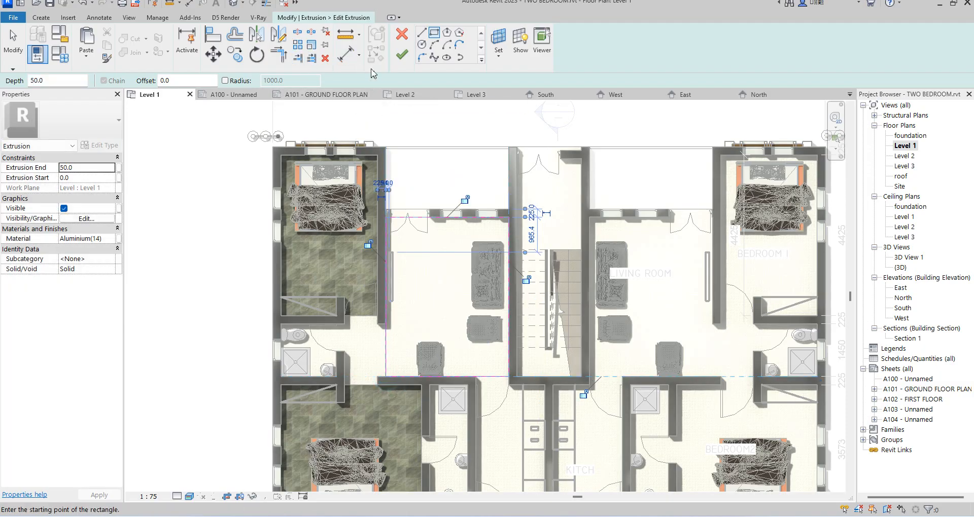
left_click(399, 59)
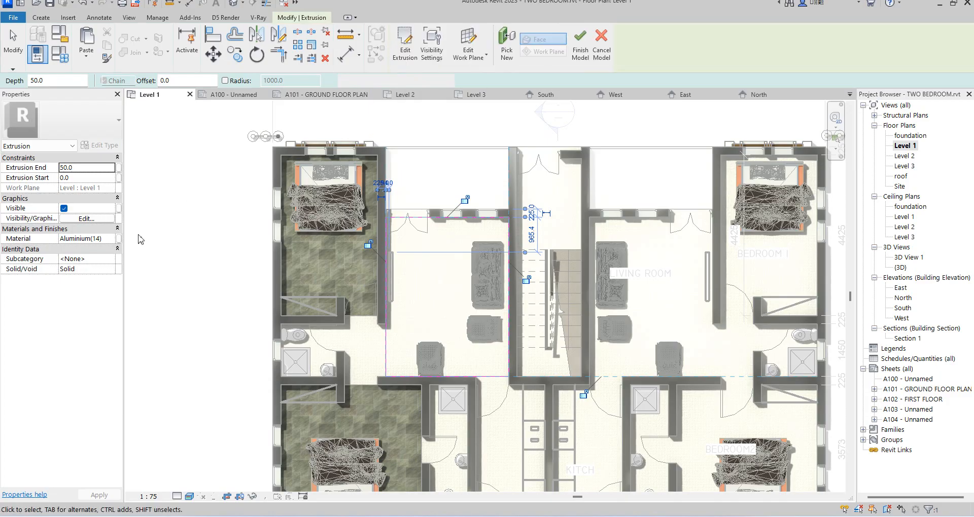
Open the living room extrusion's material and duplicate Aluminium(14) together with its assets
left_click(113, 241)
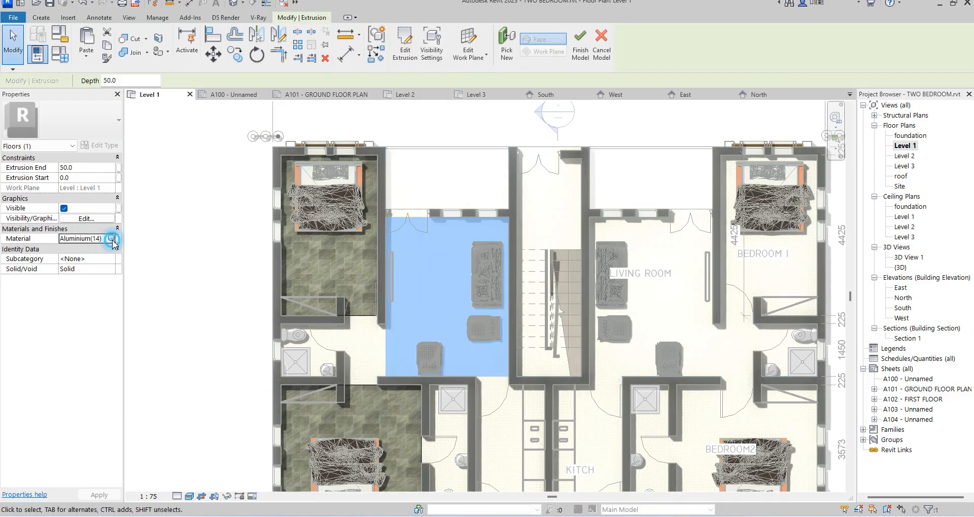
left_click(111, 239)
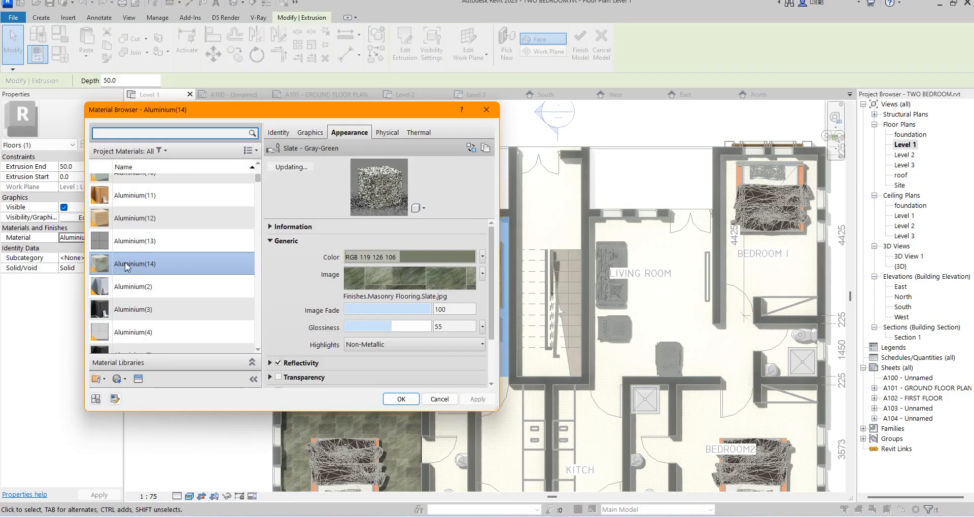
right_click(158, 267)
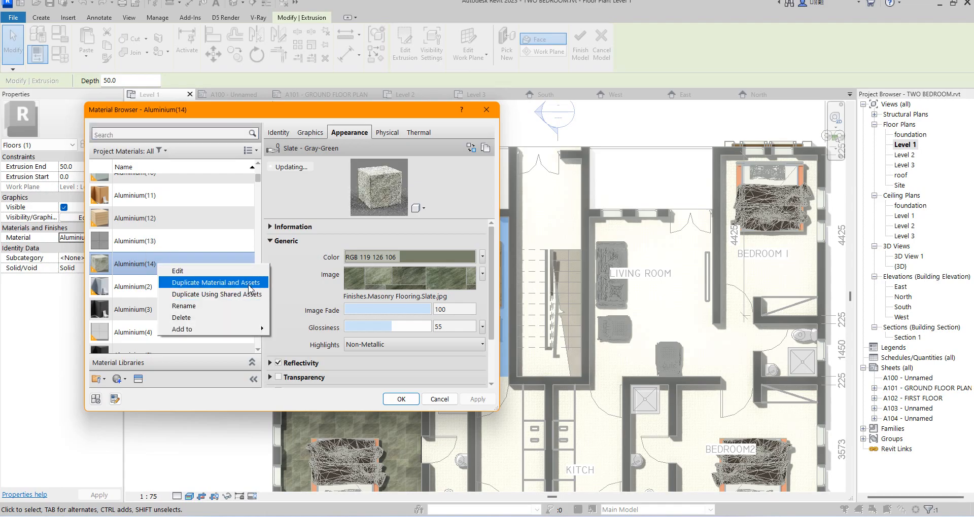
left_click(248, 283)
Replace the duplicated material's appearance asset with the medium stacked carpet tiles from the Appearance Library's Flooring: Carpet category
left_click(470, 148)
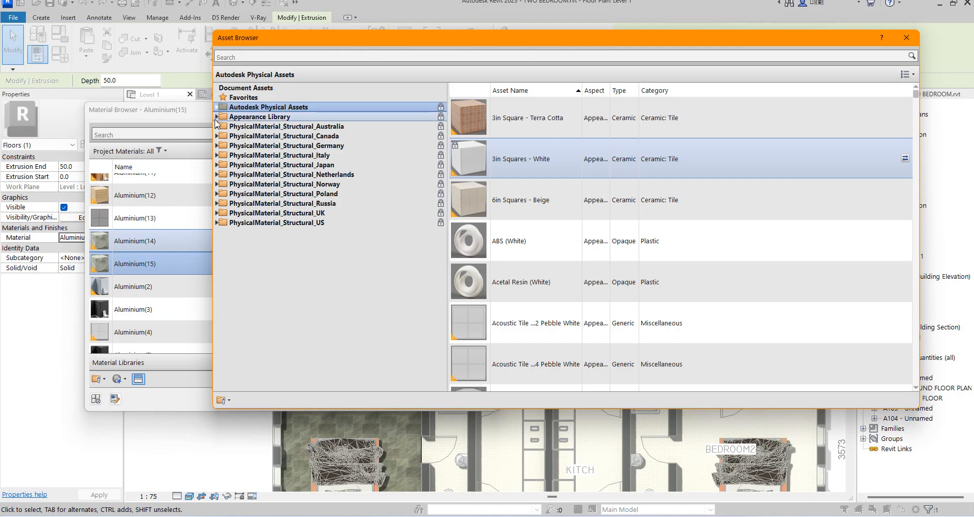
left_click(216, 119)
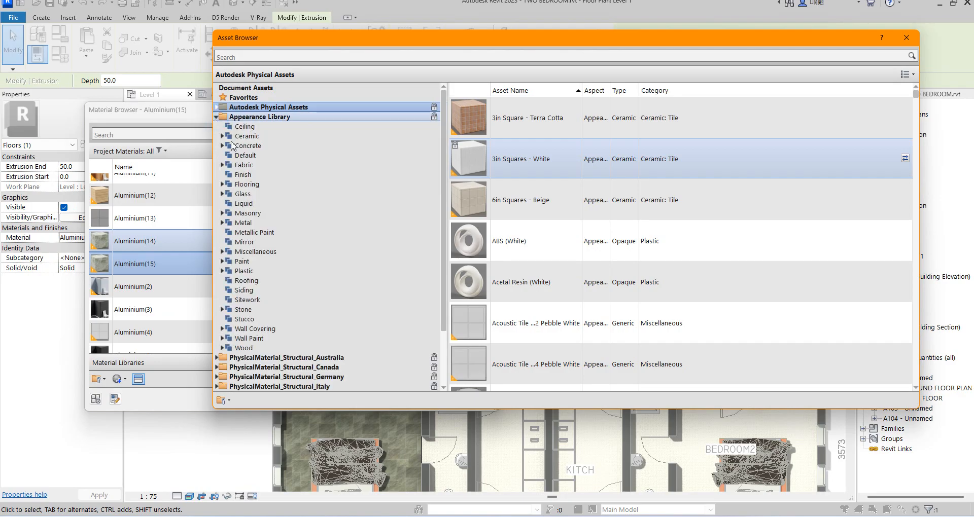
left_click(225, 187)
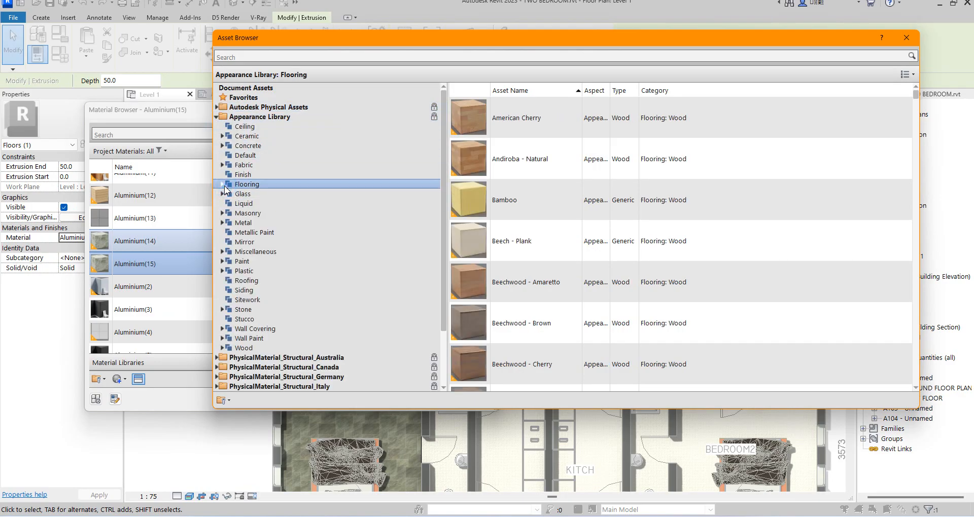
left_click(222, 184)
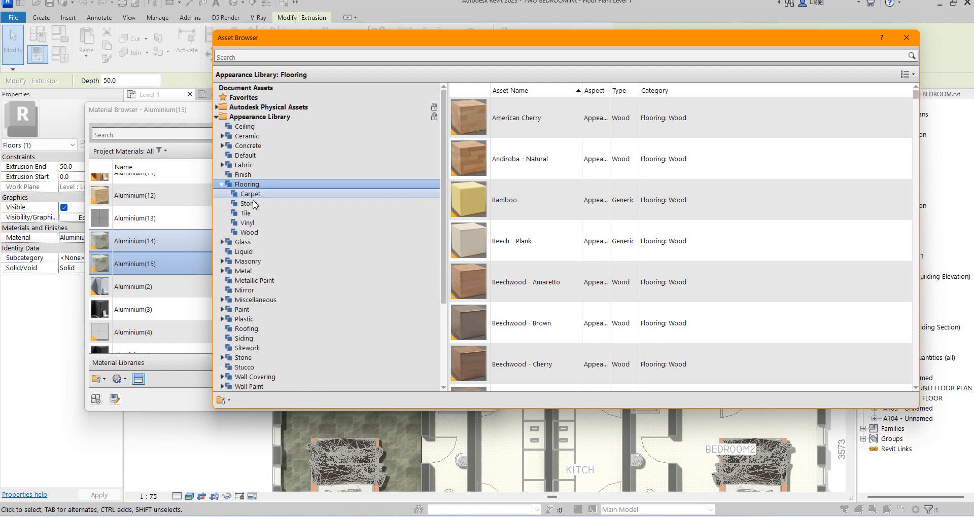
left_click(260, 203)
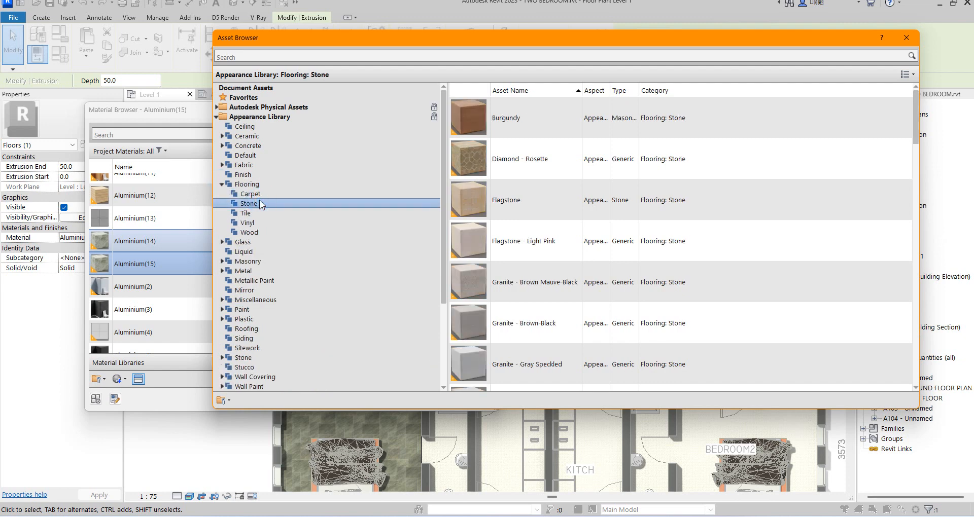
left_click(251, 193)
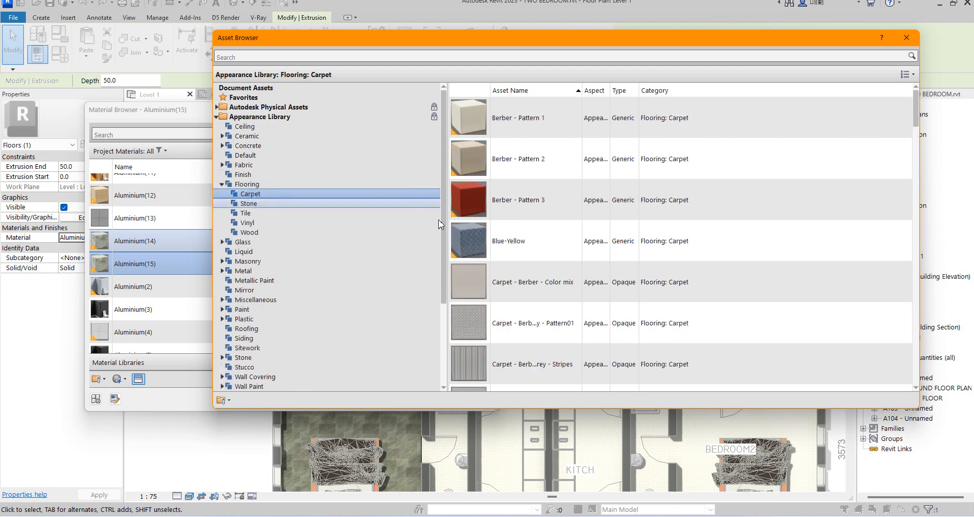
scroll(497, 329, "down", 1)
scroll(497, 329, "down", 10)
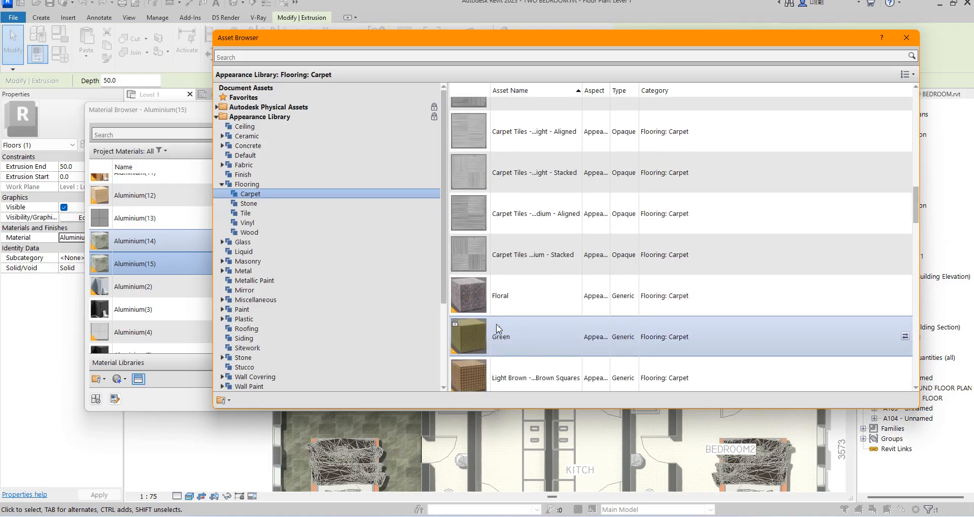
left_click(519, 263)
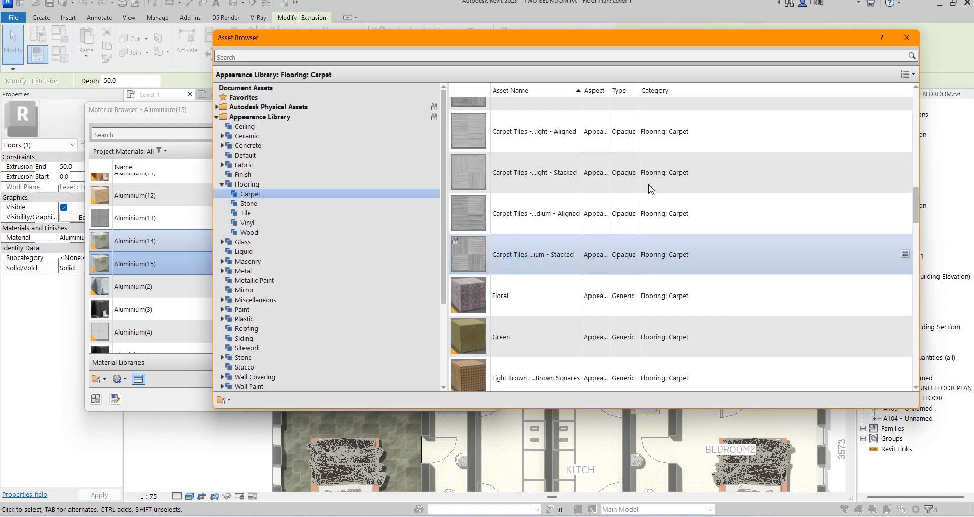
scroll(637, 196, "up", 1)
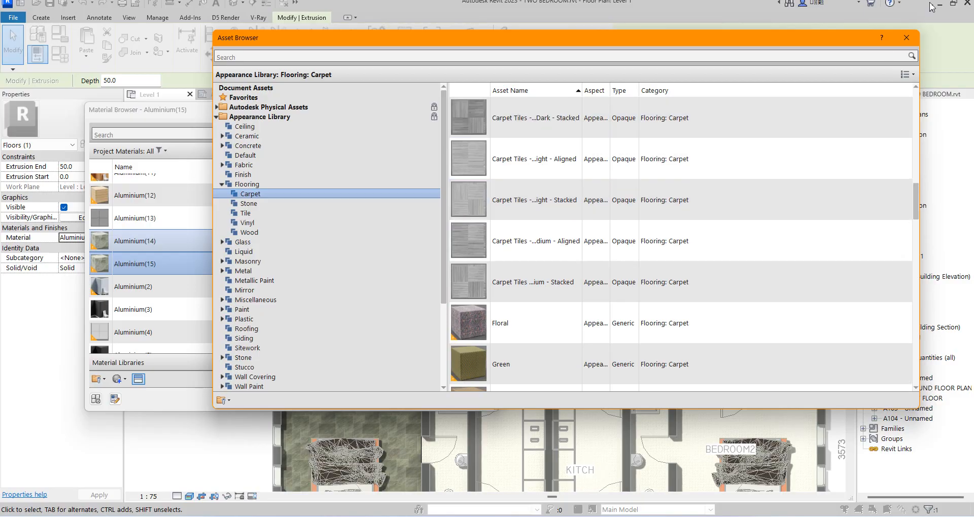
left_click(906, 38)
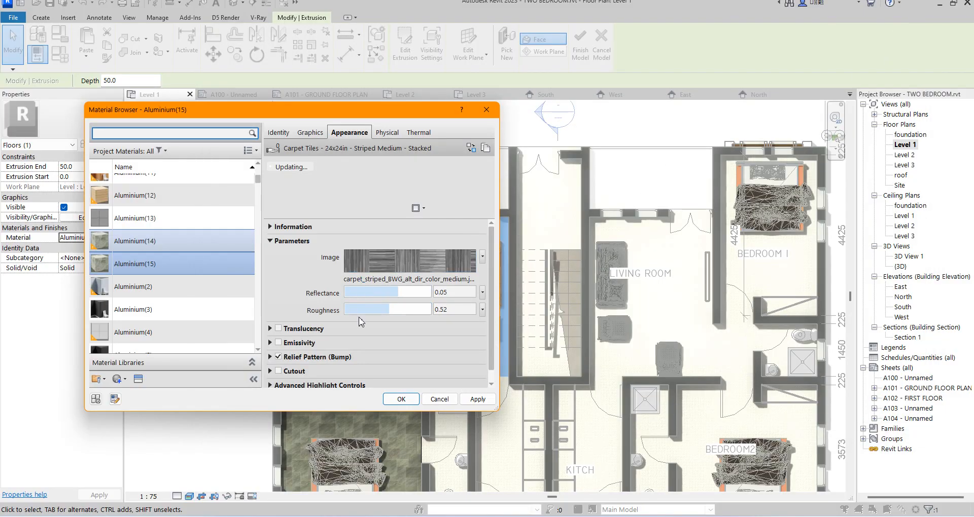
Accept the carpet texture and material for the living room extrusion and finish the in-place floor
left_click(394, 277)
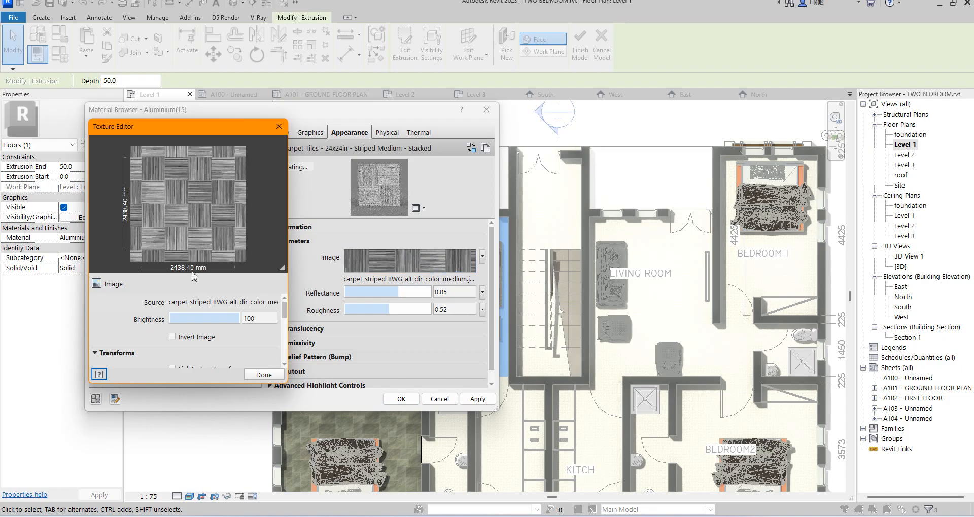
left_click(259, 375)
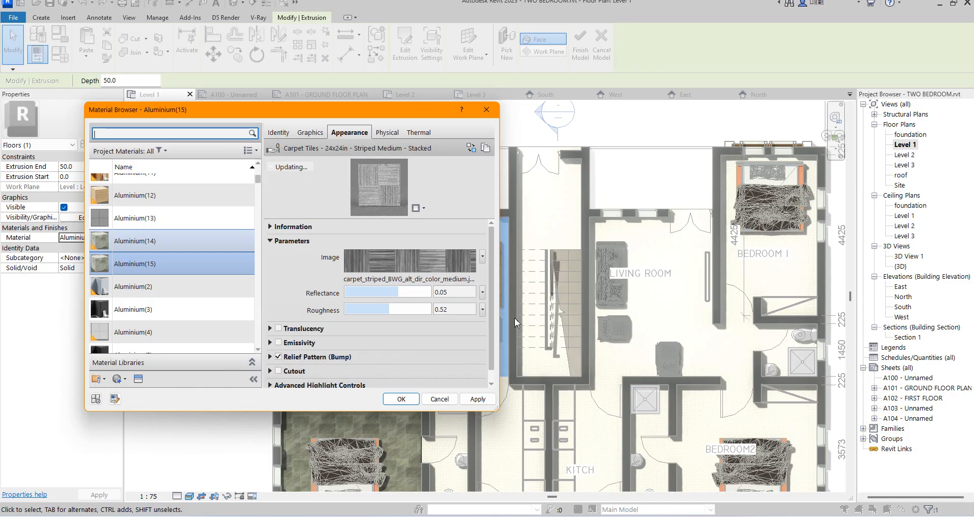
left_click_drag(491, 359, 491, 371)
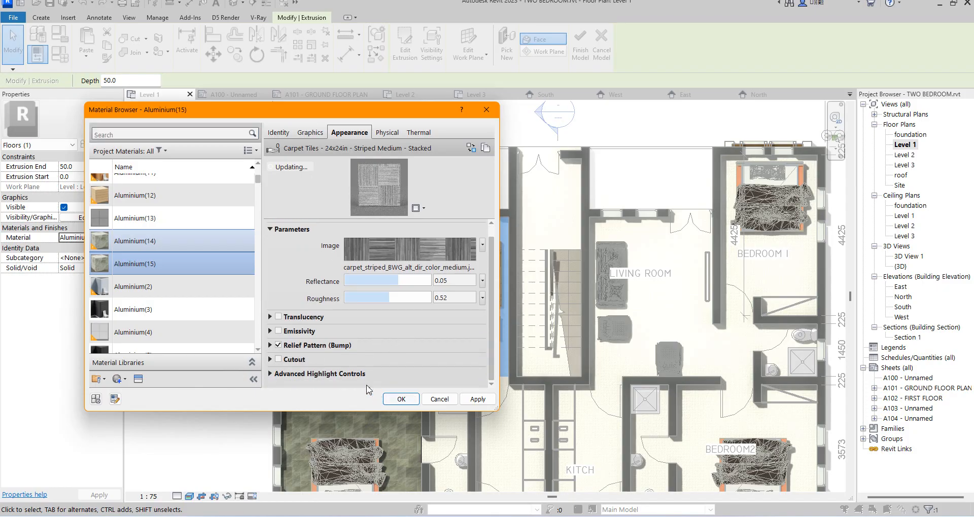
left_click(401, 400)
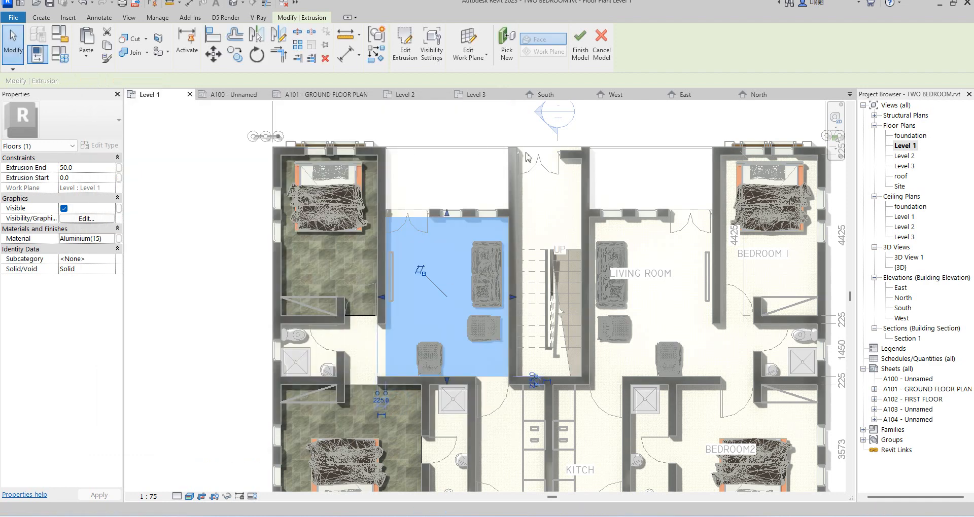
left_click(580, 45)
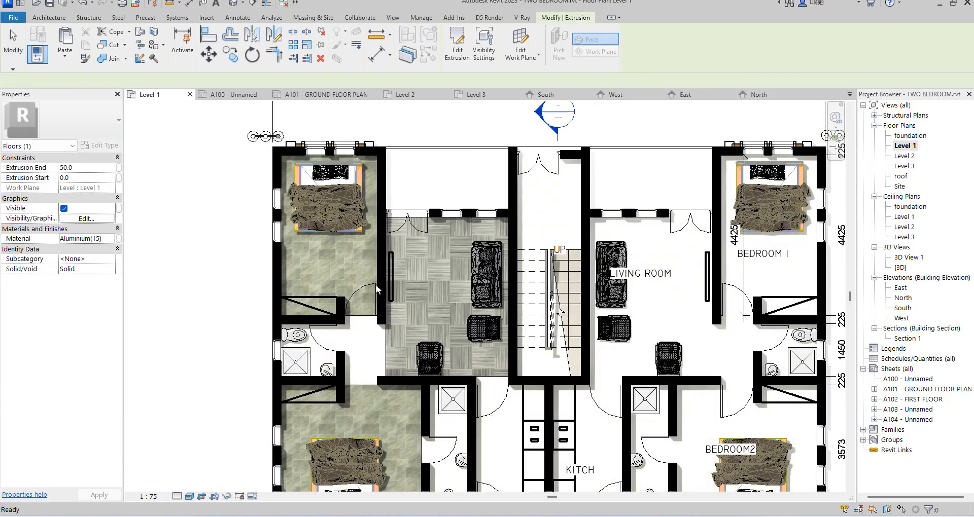
Reopen the in-place floor for editing and select the left living room's carpet extrusion
scroll(403, 323, "down", 2)
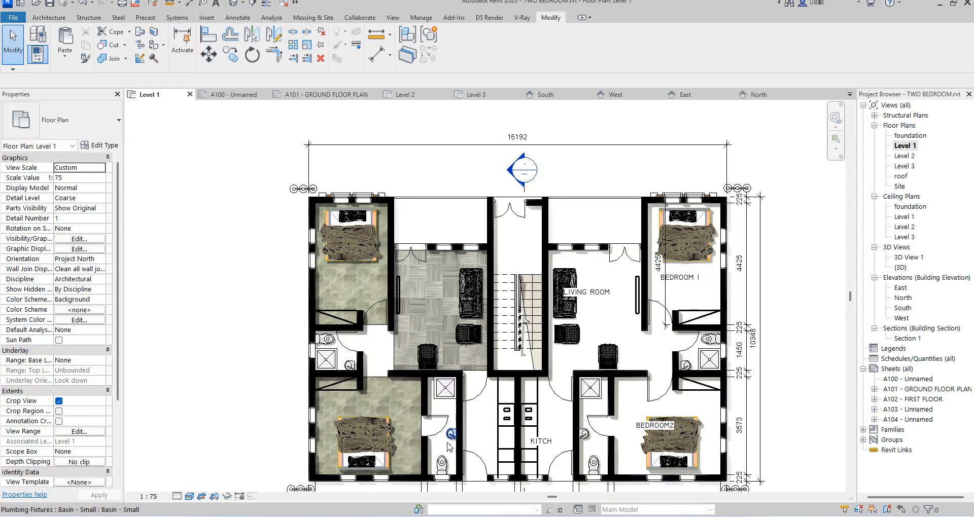
left_click(397, 359)
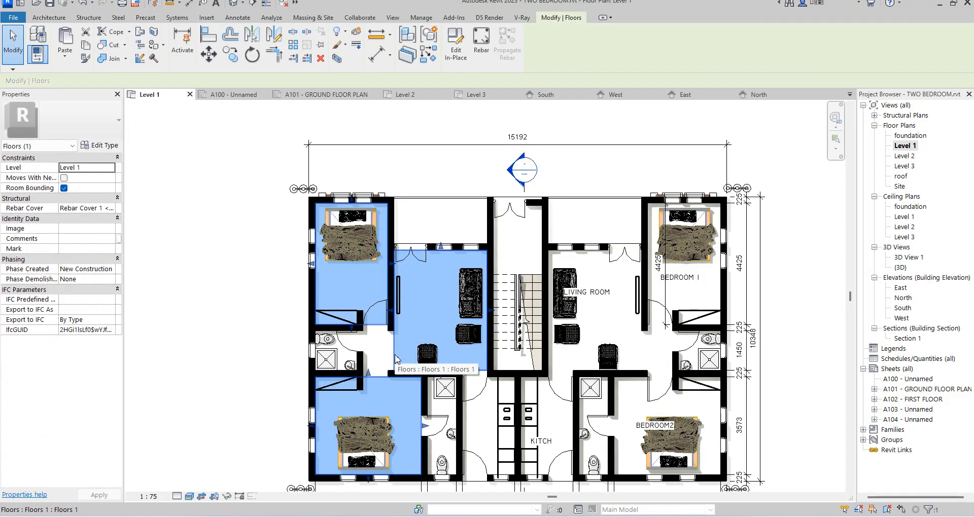
left_click(456, 44)
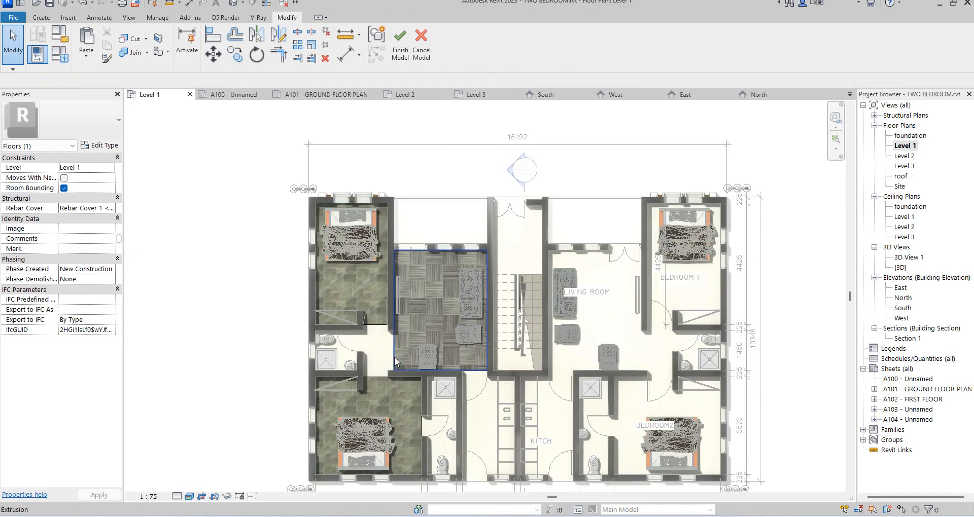
left_click(389, 349)
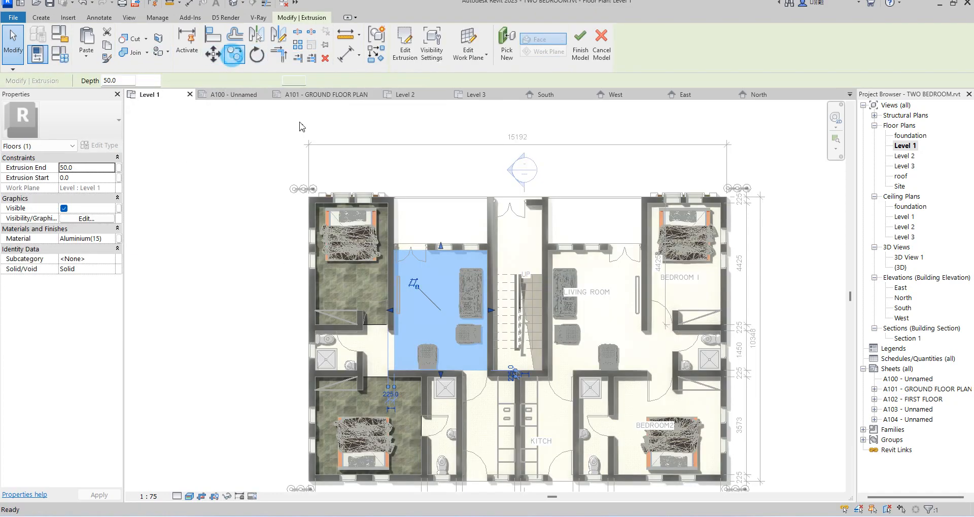
Copy the carpet extrusion down toward the bathroom beside the lower-left bedroom and end the multiple copy
left_click(234, 56)
left_click(508, 255)
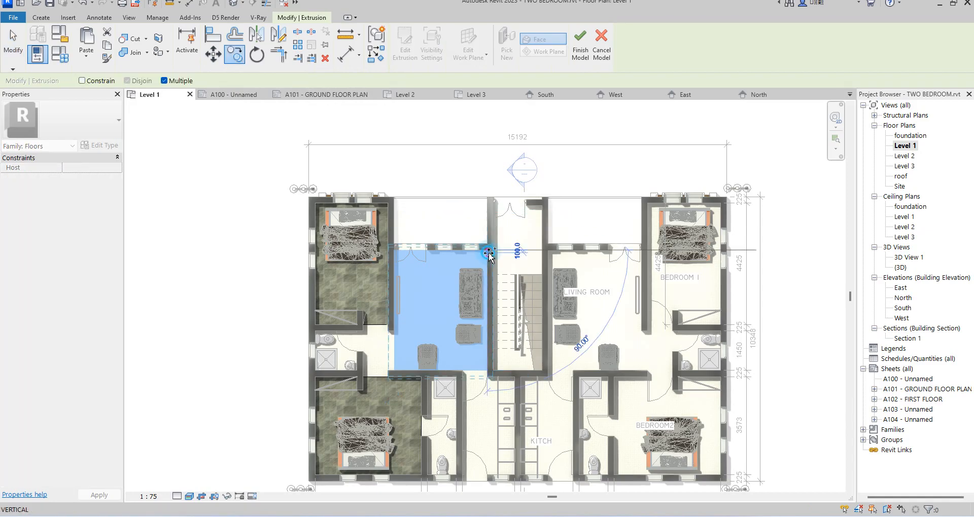
scroll(455, 379, "up", 3)
scroll(454, 379, "up", 3)
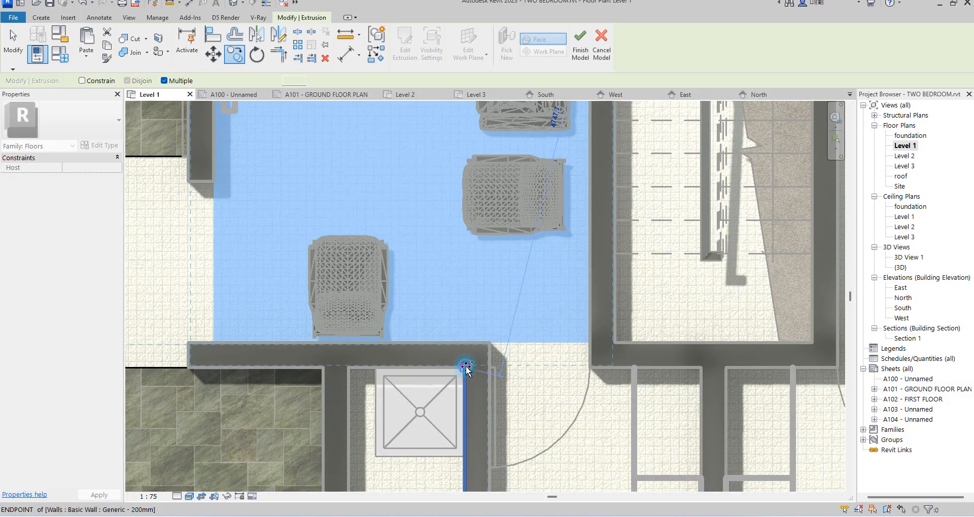
scroll(466, 371, "down", 5)
right_click(413, 269)
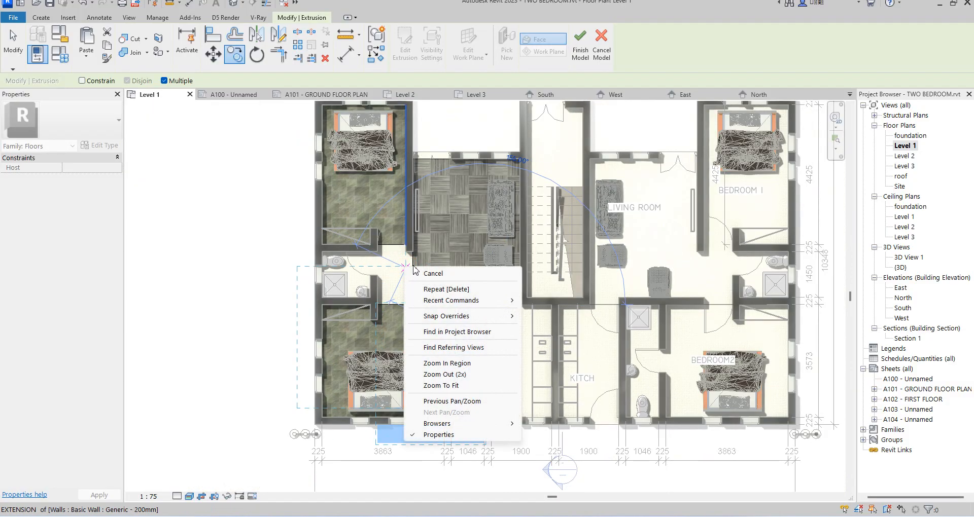
left_click(433, 274)
Reshape the copied extrusion by its shape handles to fit within the walls of the bathroom beside the lower-left bedroom
left_click(460, 374)
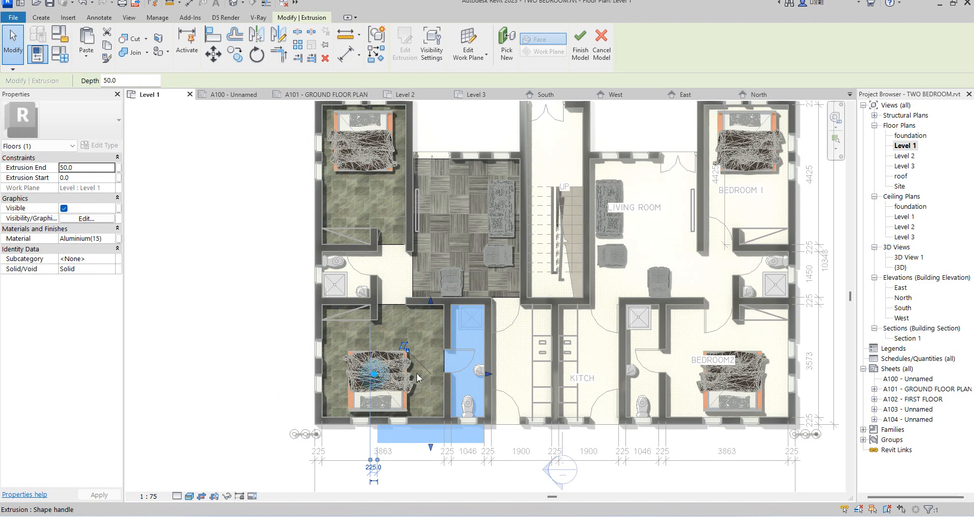
left_click_drag(417, 378, 470, 409)
scroll(459, 456, "up", 2)
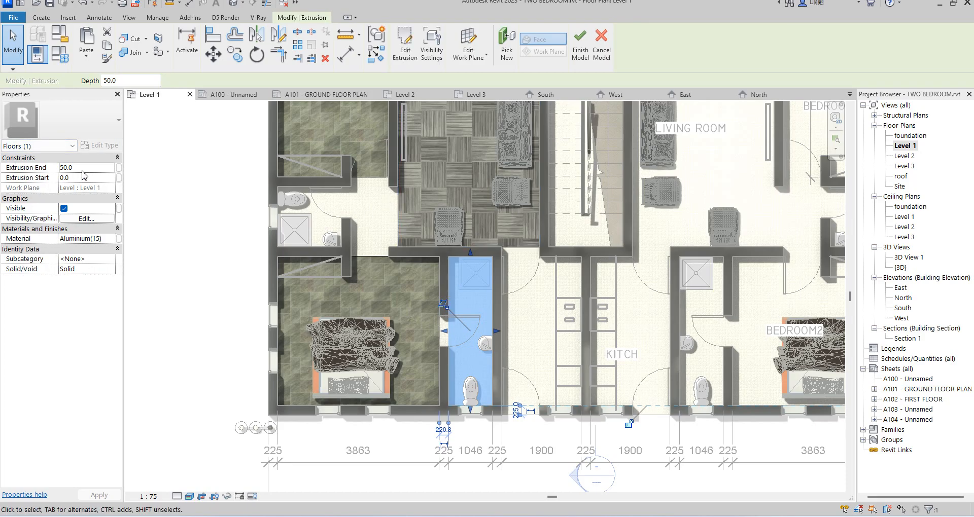
scroll(488, 340, "up", 3)
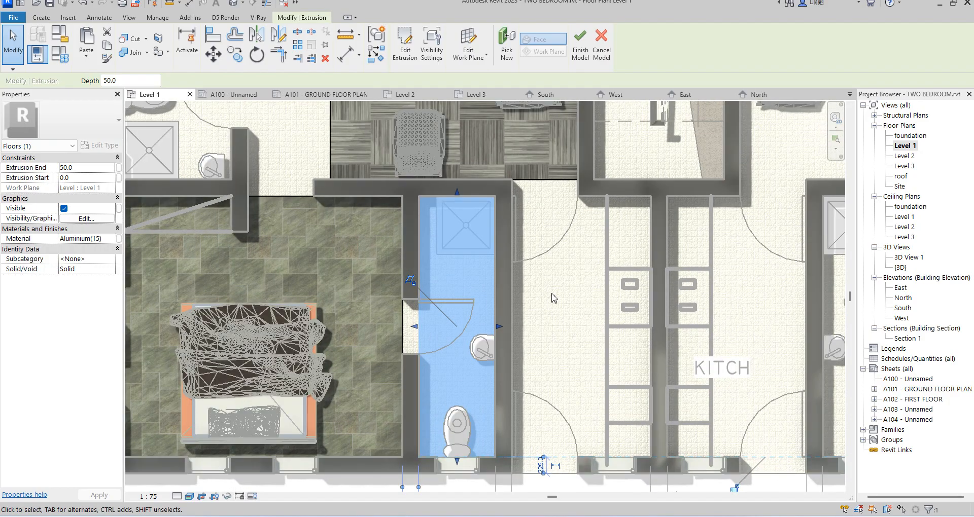
Open the bathroom extrusion's material and duplicate Aluminium(15) together with its assets
scroll(443, 278, "down", 2)
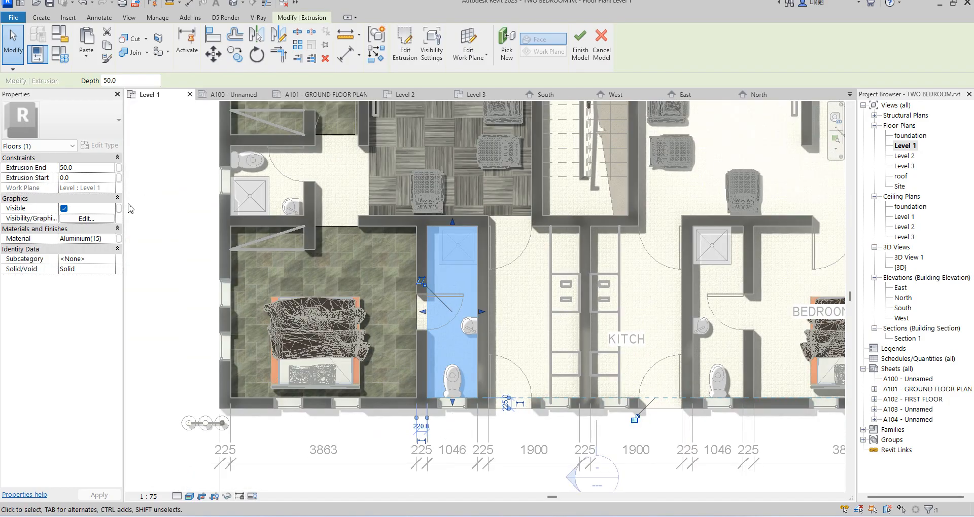
left_click(113, 244)
left_click(114, 244)
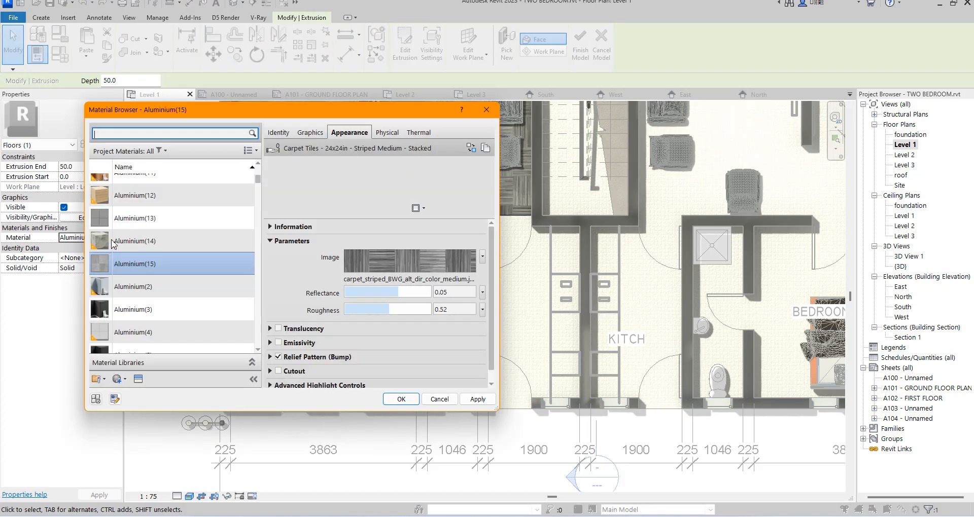
right_click(154, 266)
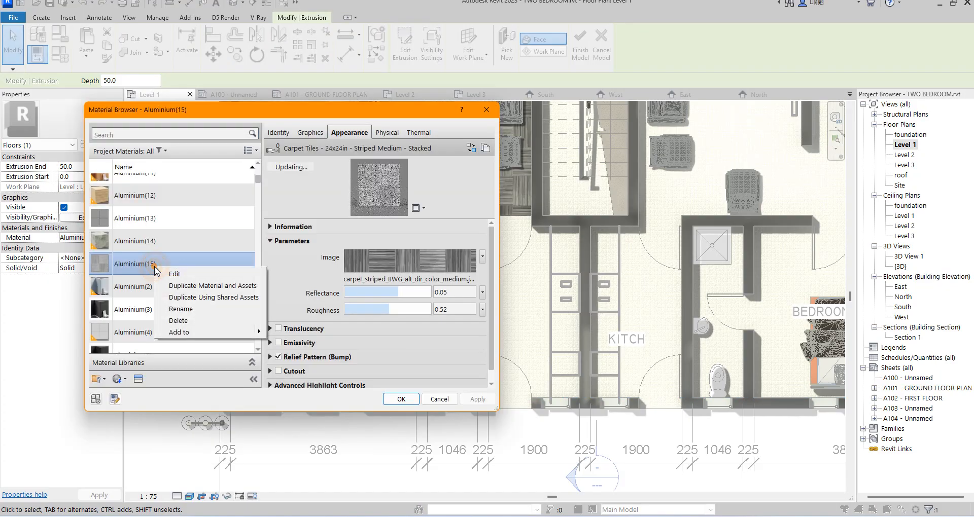
left_click(182, 286)
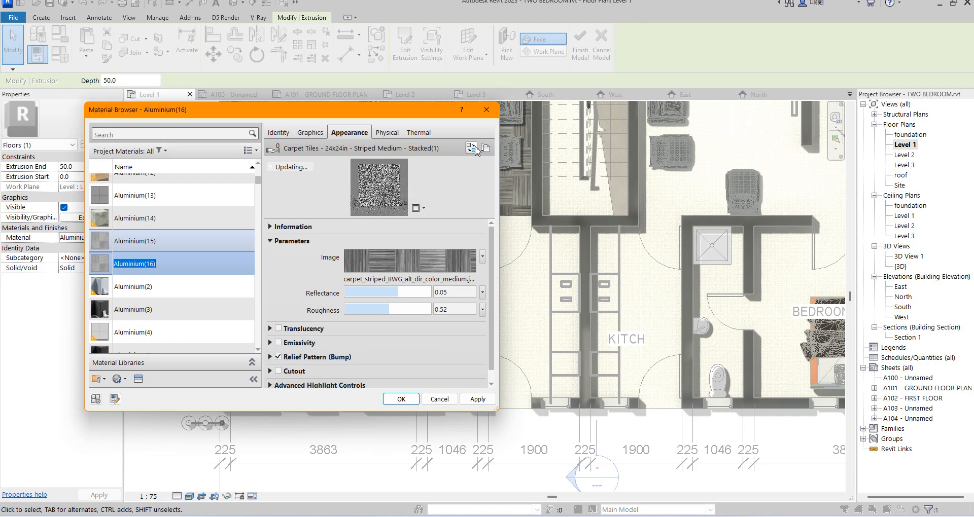
Replace the appearance asset of Aluminium(16) with Diamond - Red from the Appearance Library's Flooring: Tile category
left_click(472, 148)
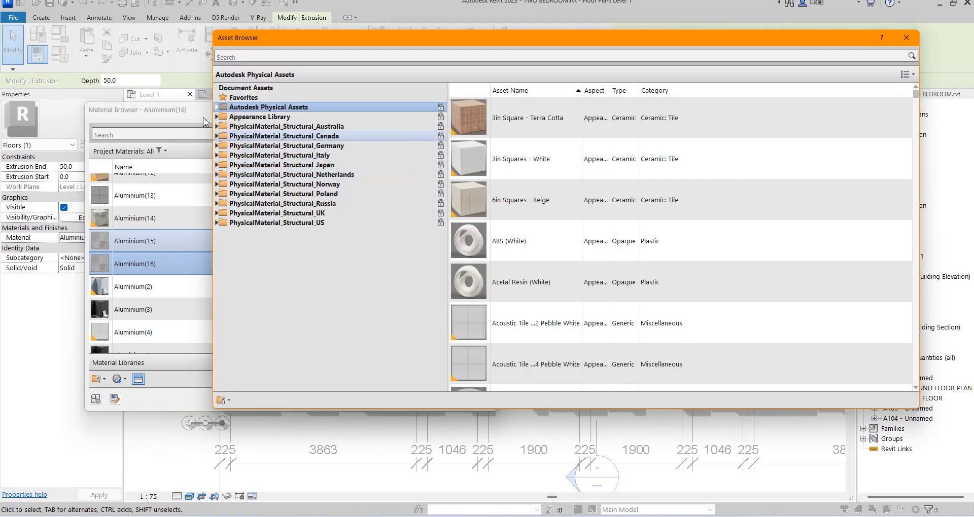
left_click(217, 117)
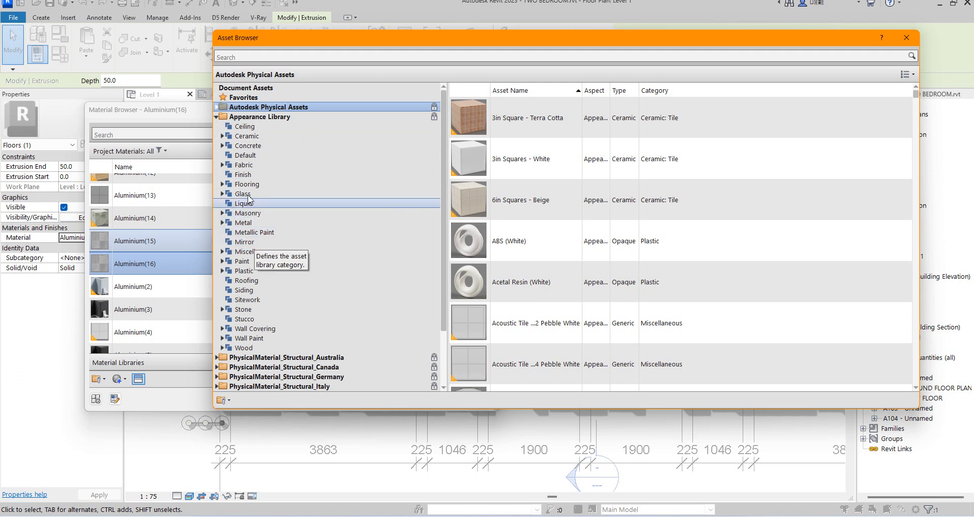
left_click(222, 185)
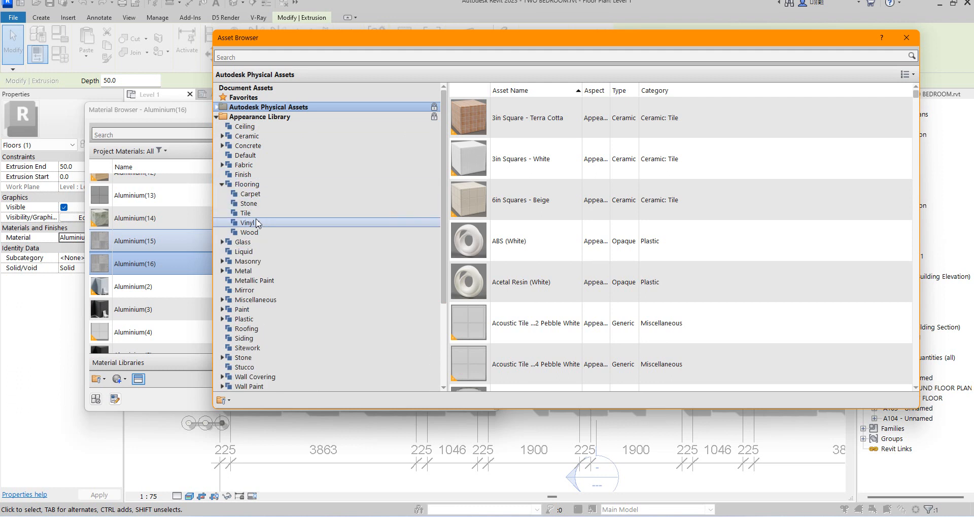
left_click(246, 214)
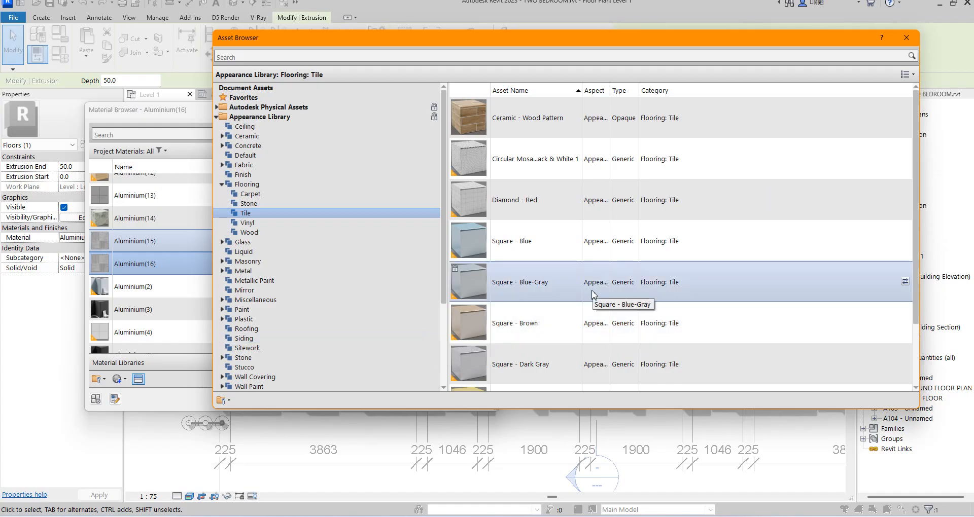
scroll(528, 314, "down", 2)
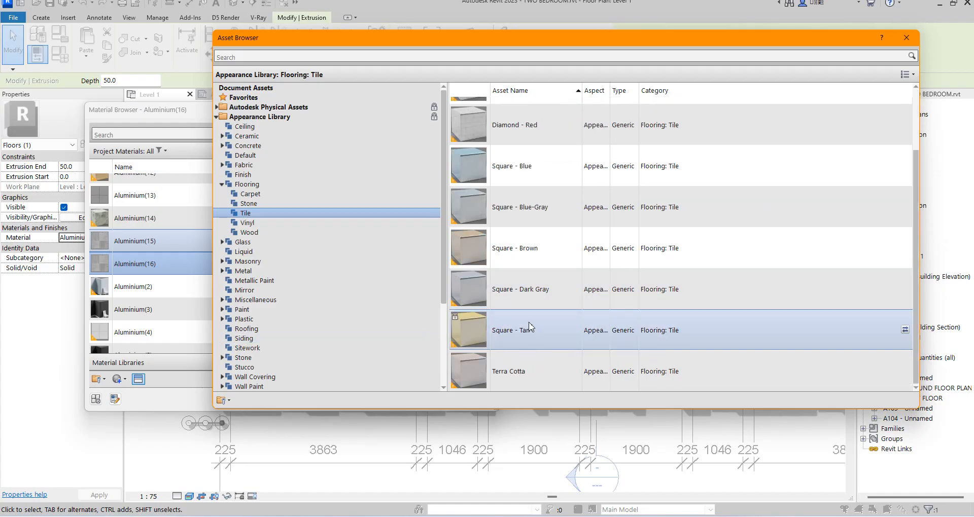
scroll(520, 319, "up", 2)
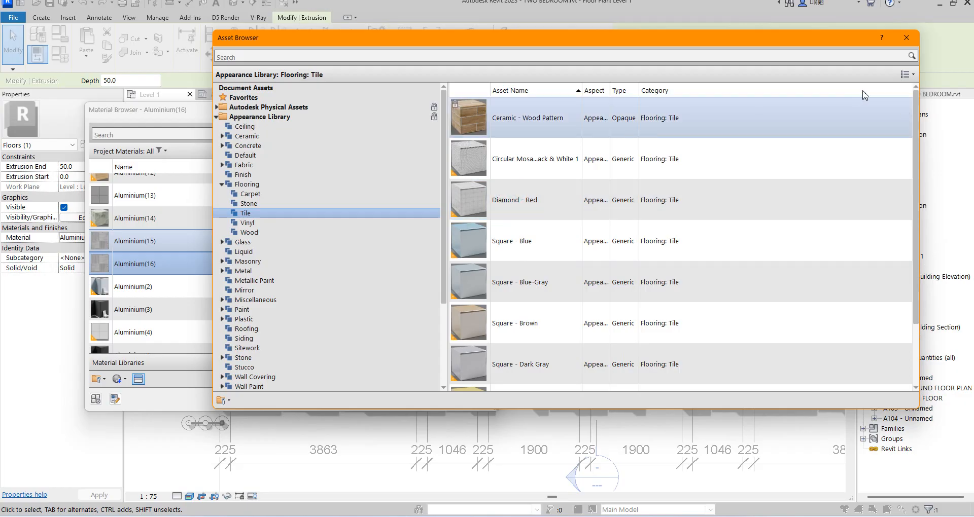
left_click(901, 37)
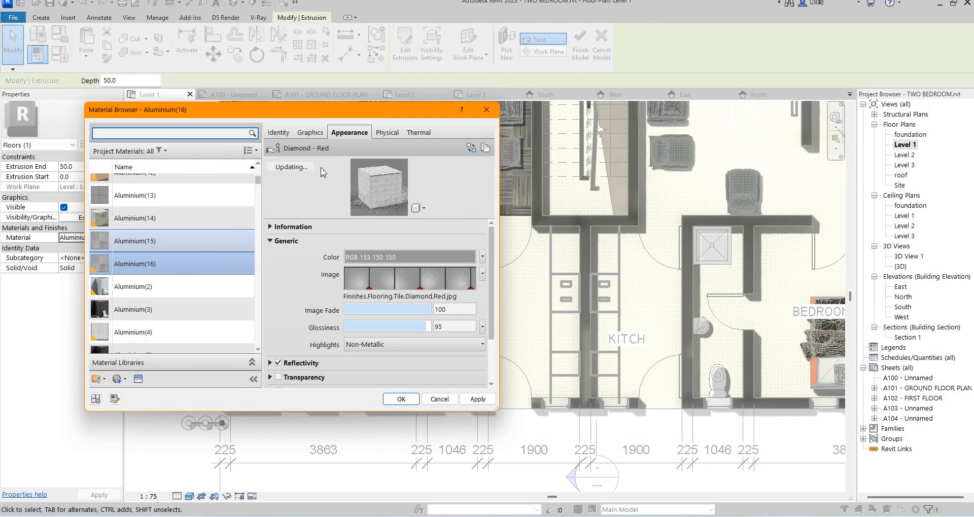
Set the diamond tile texture's sample size to 1000 mm wide and high and confirm the material for the bathroom extrusion
left_click(407, 278)
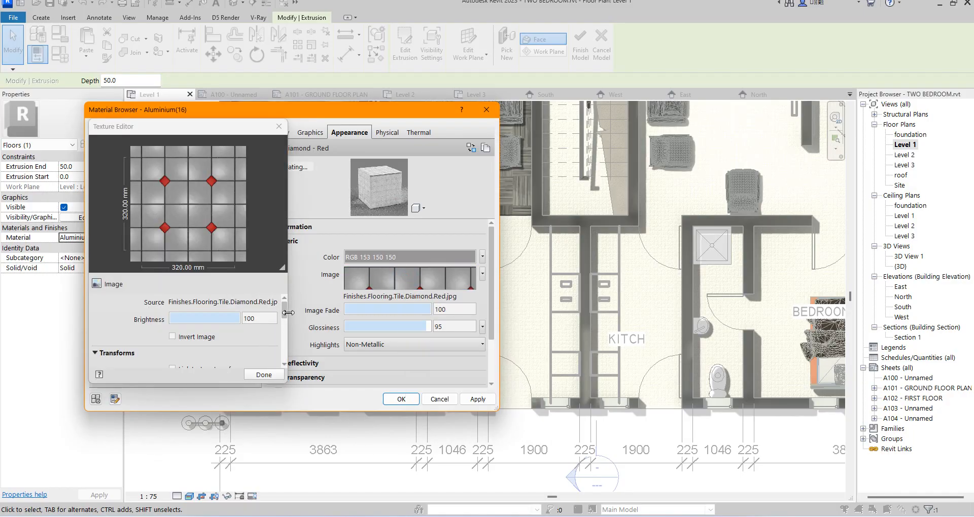
left_click_drag(285, 312, 286, 350)
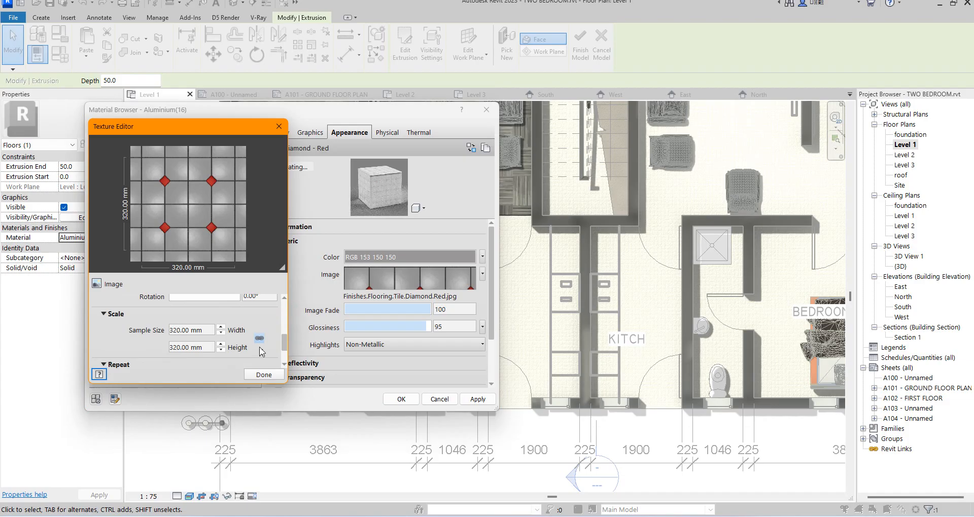
left_click(203, 330)
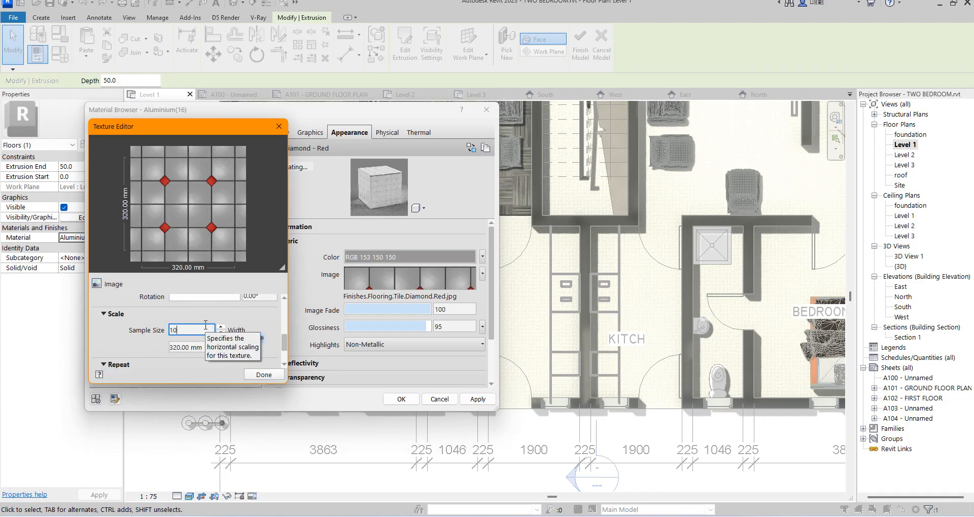
key("Tab")
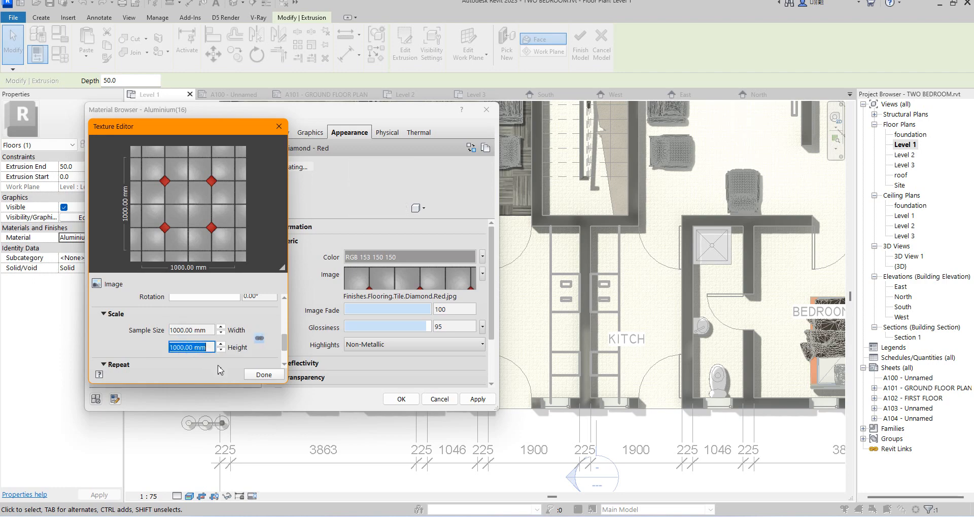
left_click(264, 375)
left_click(401, 400)
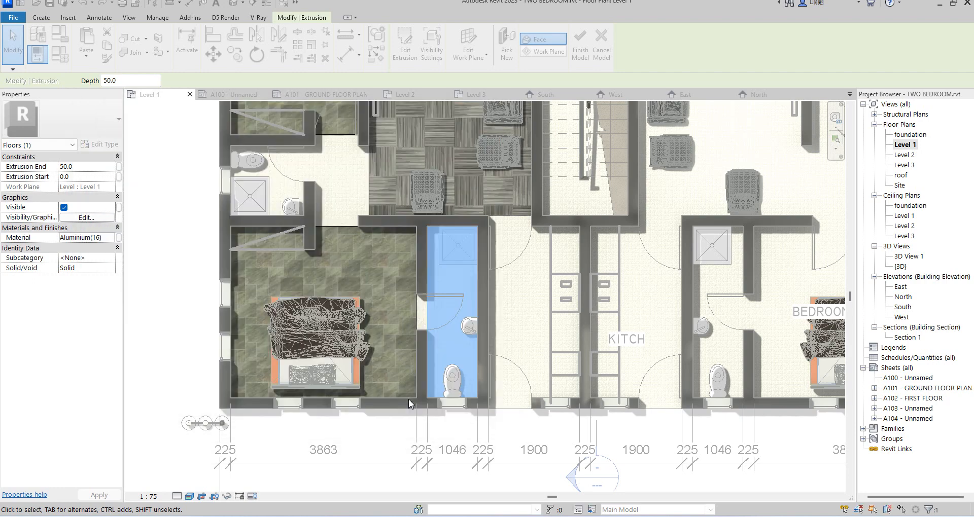
left_click(517, 287)
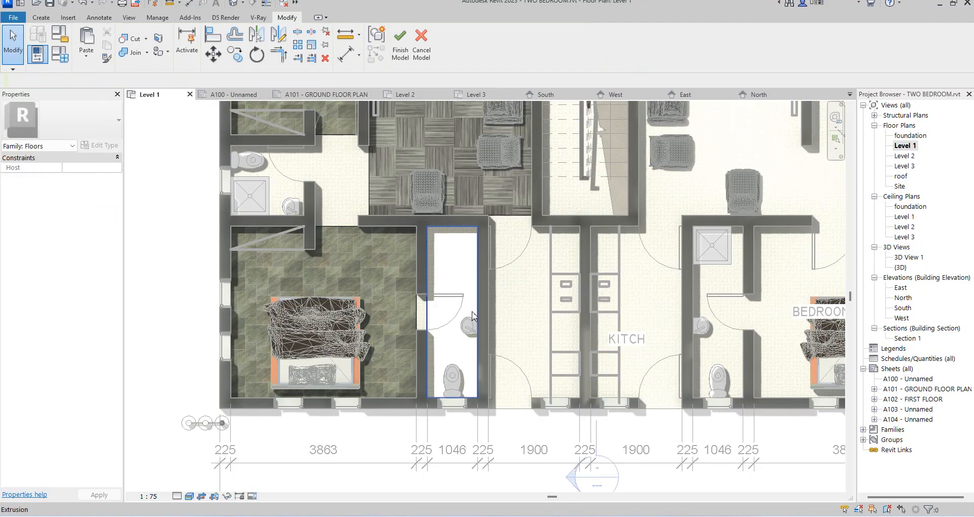
Select the tiled bathroom extrusion beside the lower-left bedroom and reopen its Aluminium(16) material for editing
scroll(455, 312, "up", 2)
scroll(439, 345, "up", 3)
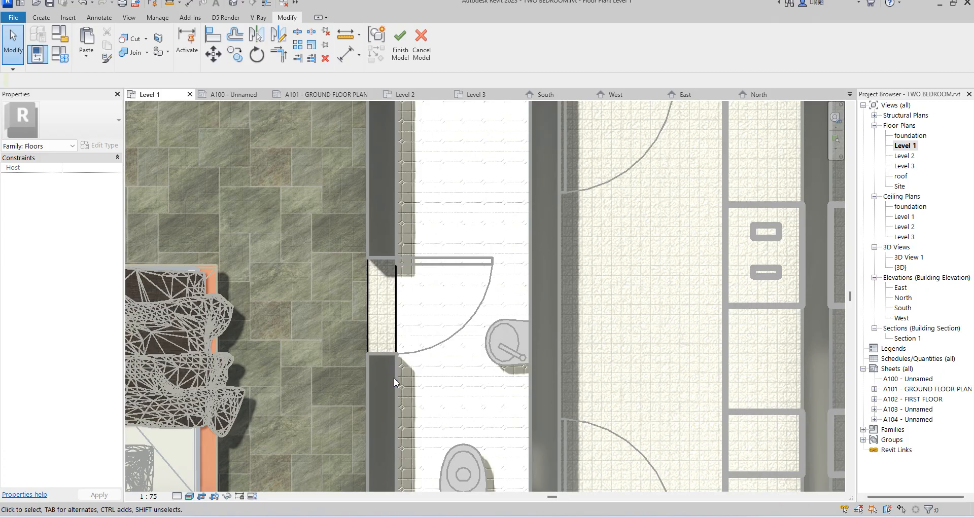
scroll(394, 383, "up", 2)
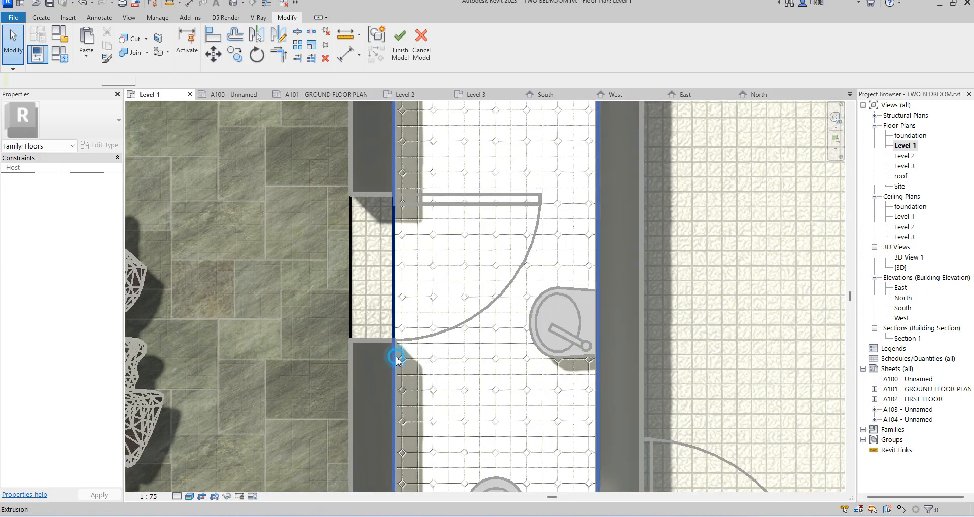
left_click(395, 357)
scroll(395, 357, "down", 5)
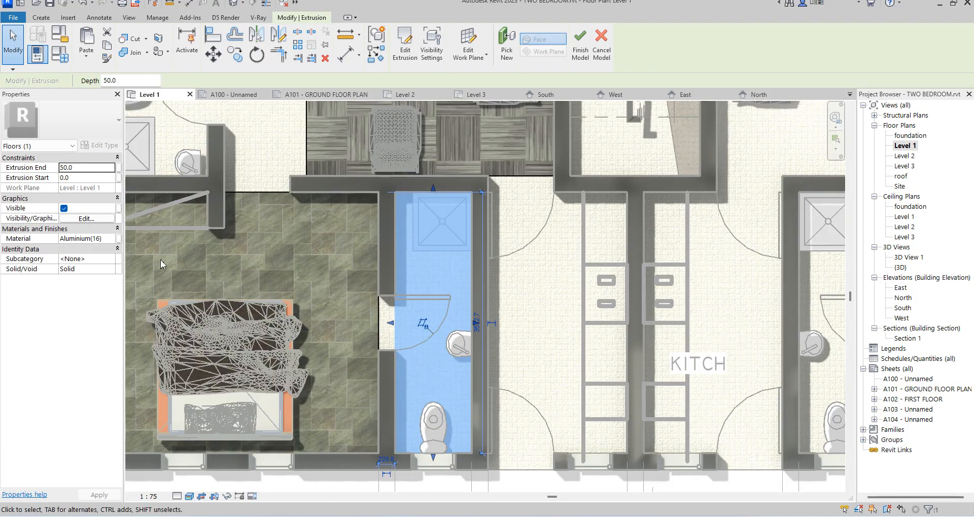
left_click(113, 239)
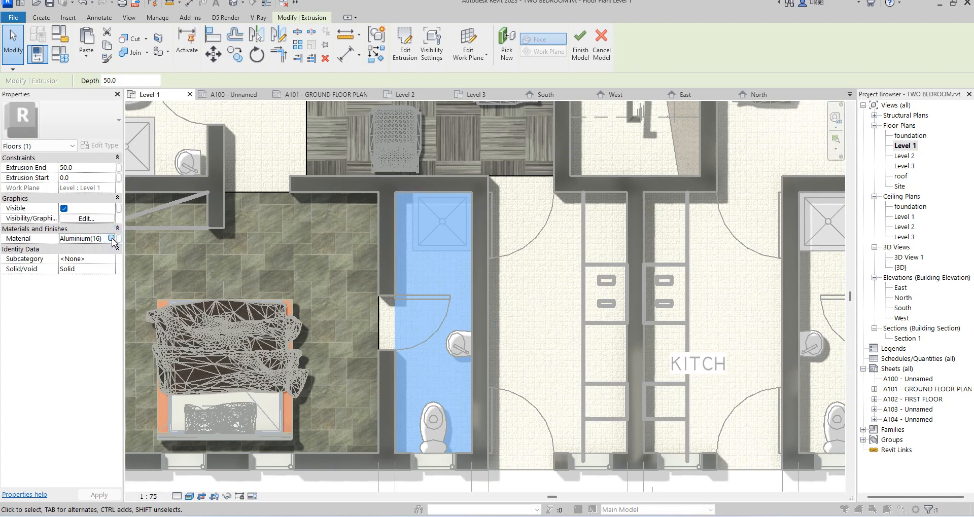
left_click(111, 238)
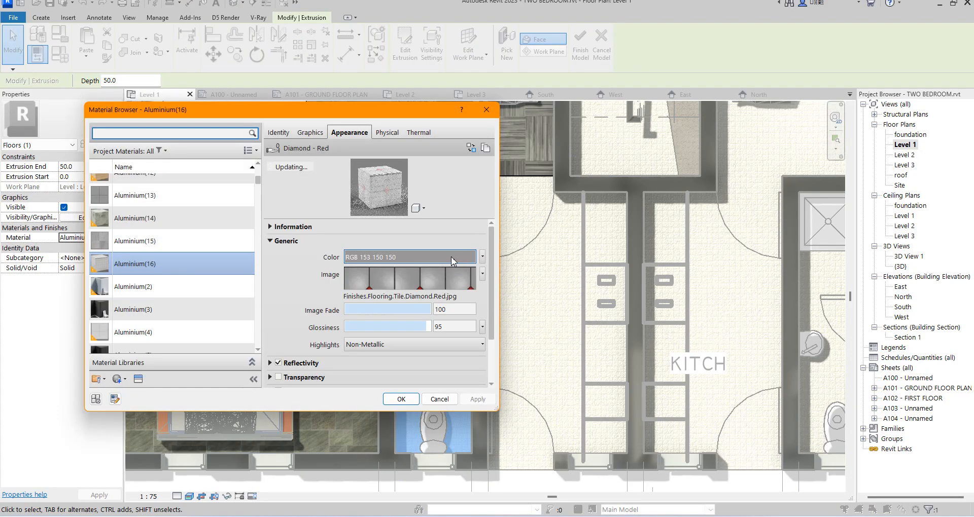
Darken the Diamond - Red appearance's generic color to RGB 5 5 5
left_click(450, 256)
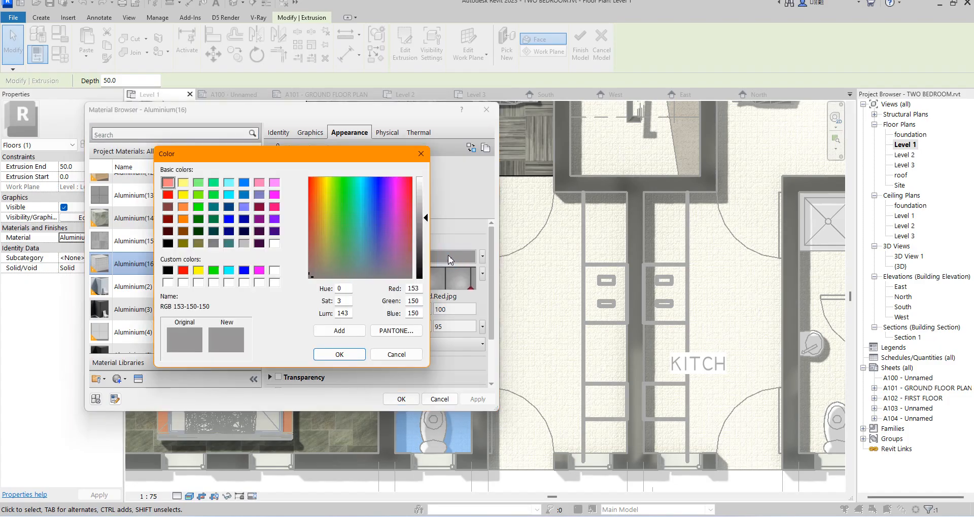
left_click_drag(426, 218, 426, 259)
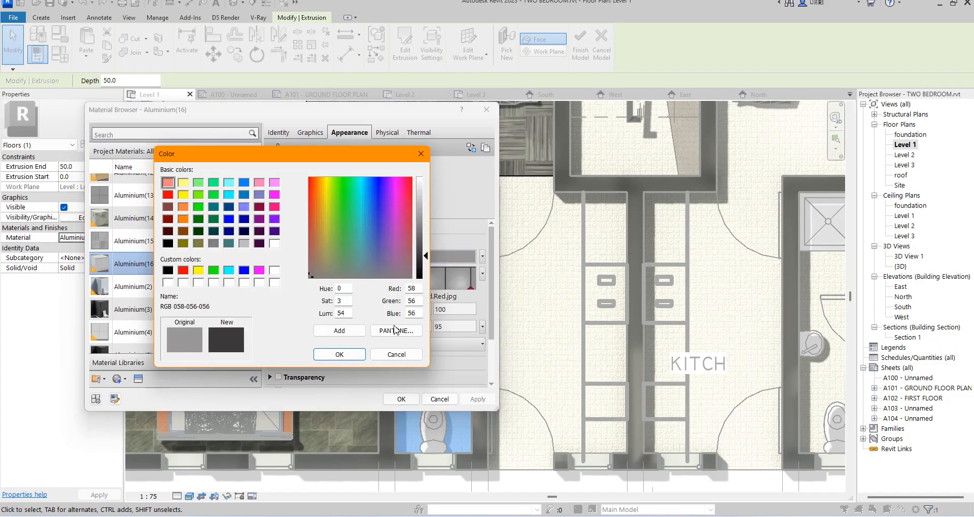
left_click(339, 355)
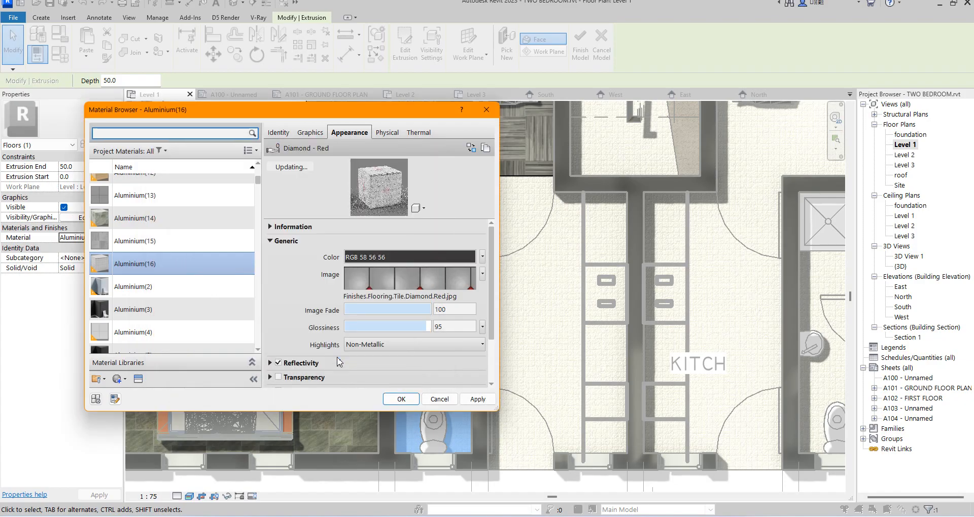
left_click(429, 257)
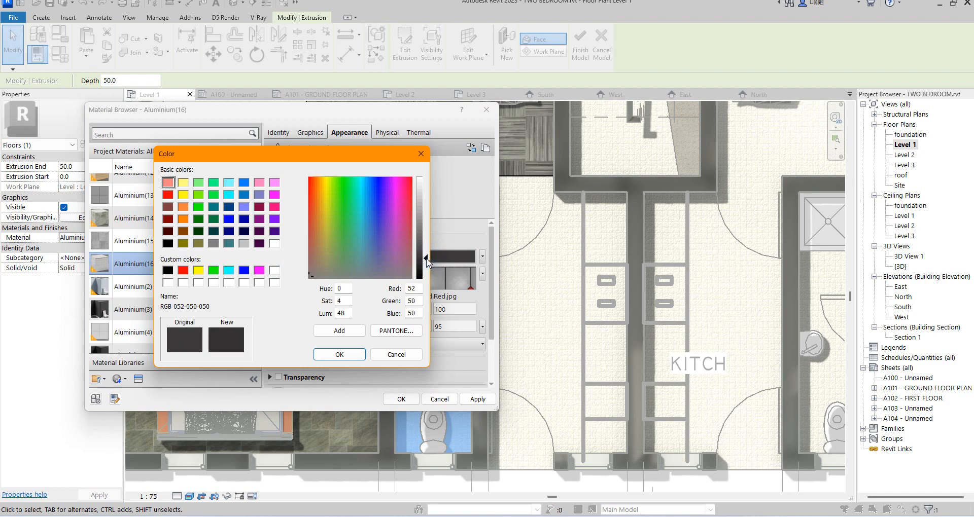
left_click_drag(428, 261, 427, 277)
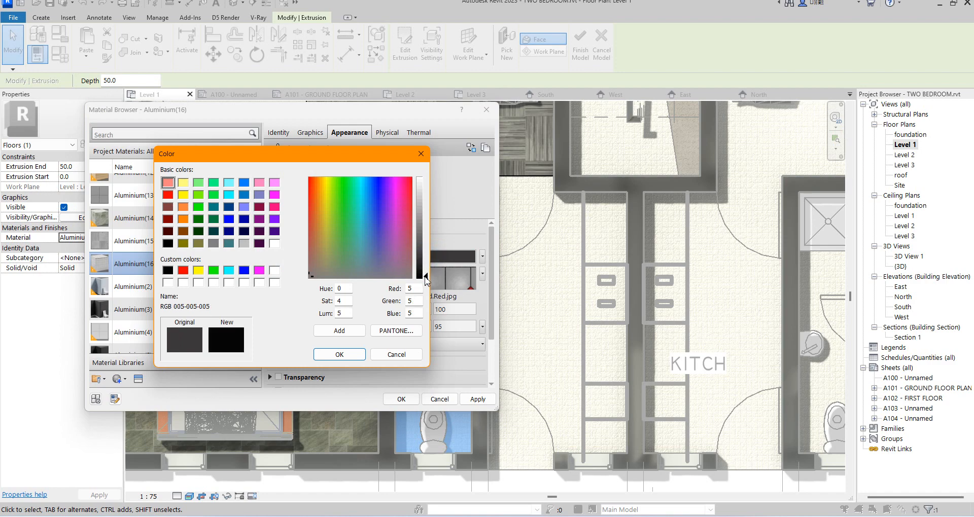
left_click(338, 355)
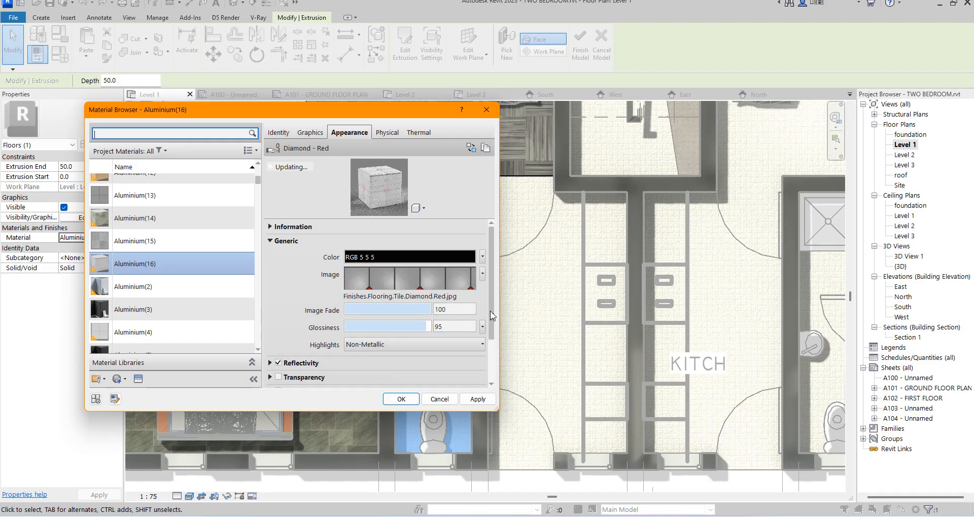
left_click_drag(490, 312, 501, 303)
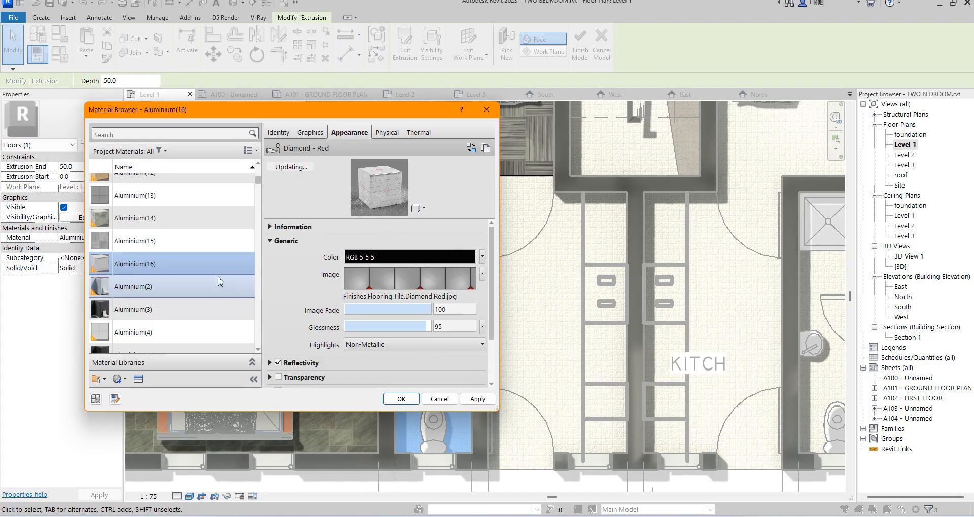
Replace the appearance of Aluminium(16) with Acoustic Tile - 2x4 White Pebbled from the Miscellaneous category and apply it to the bathroom extrusion
left_click(470, 148)
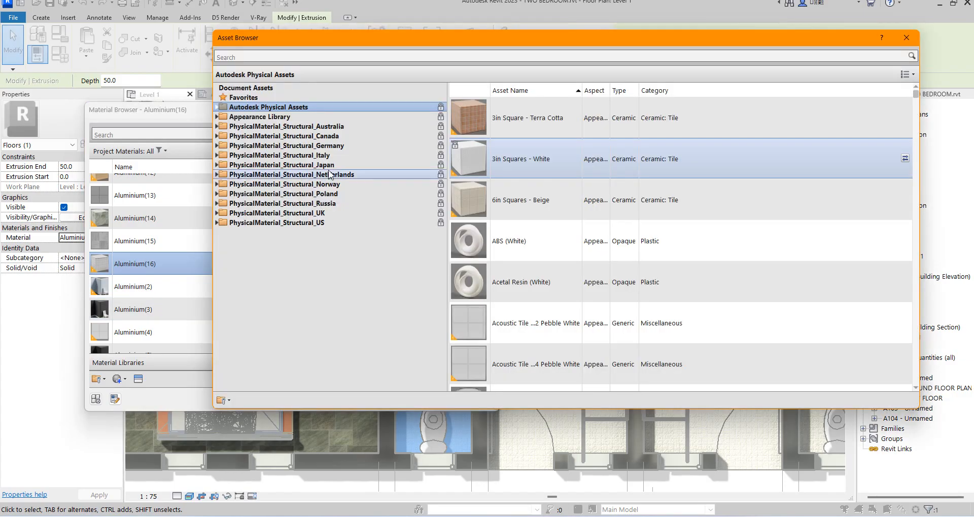
left_click(218, 117)
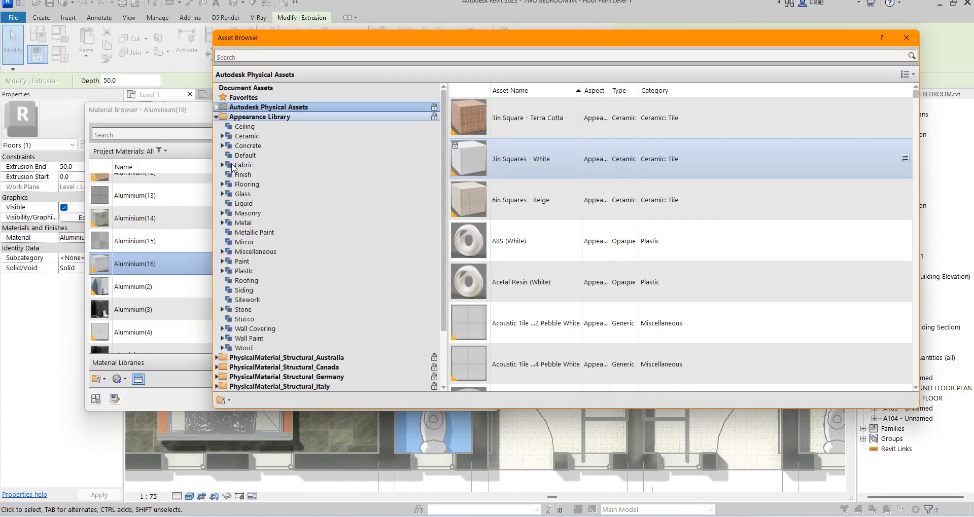
left_click(264, 253)
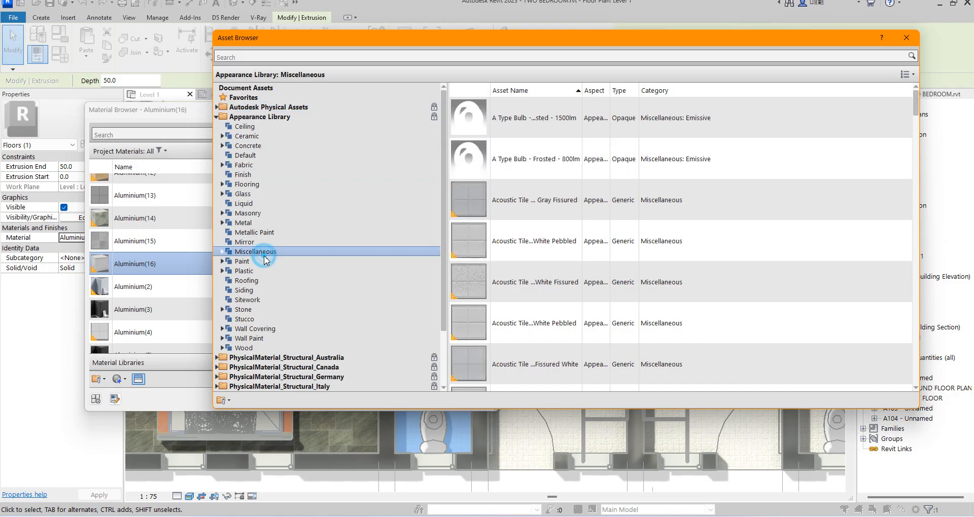
left_click(524, 325)
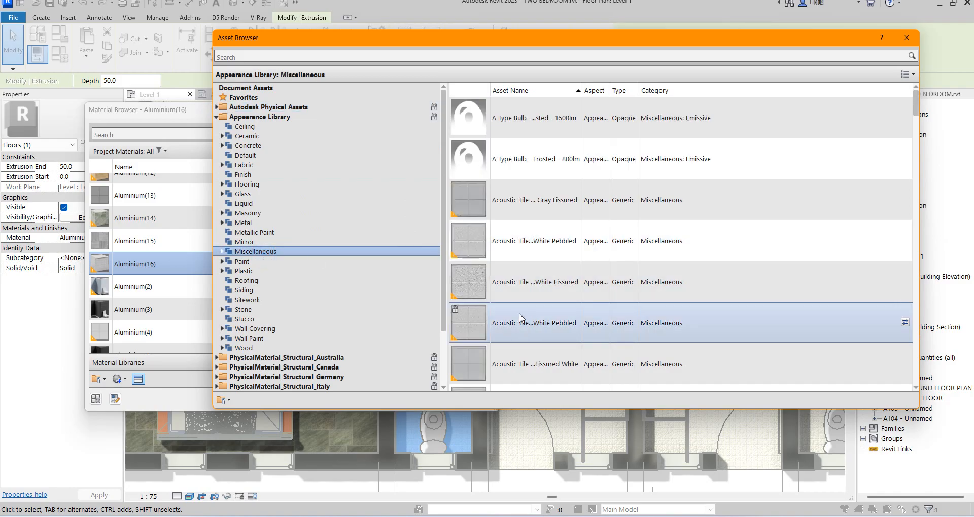
left_click(517, 326)
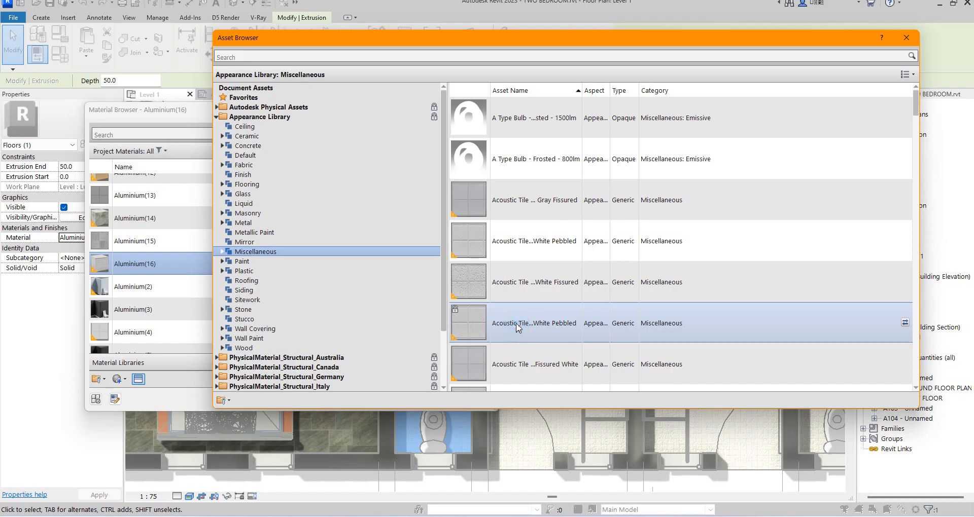
left_click(906, 37)
left_click(477, 399)
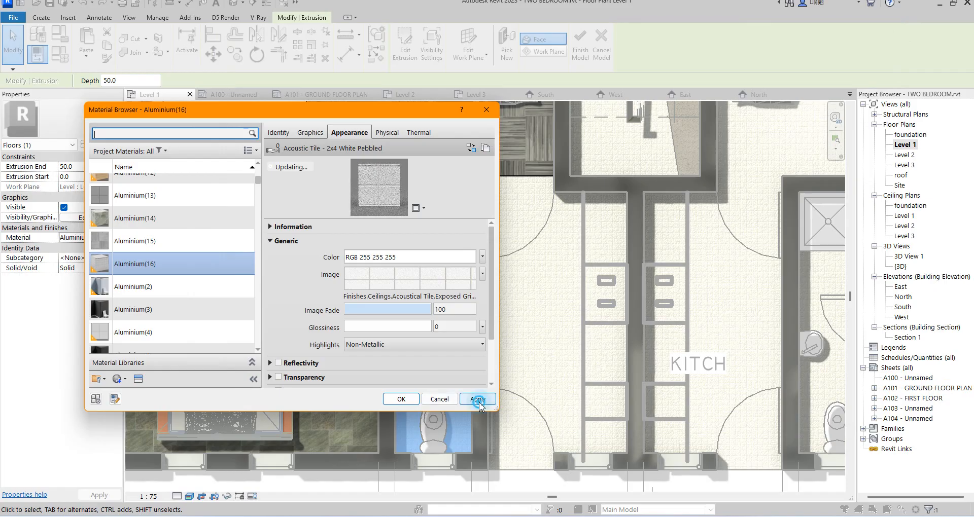
left_click(413, 403)
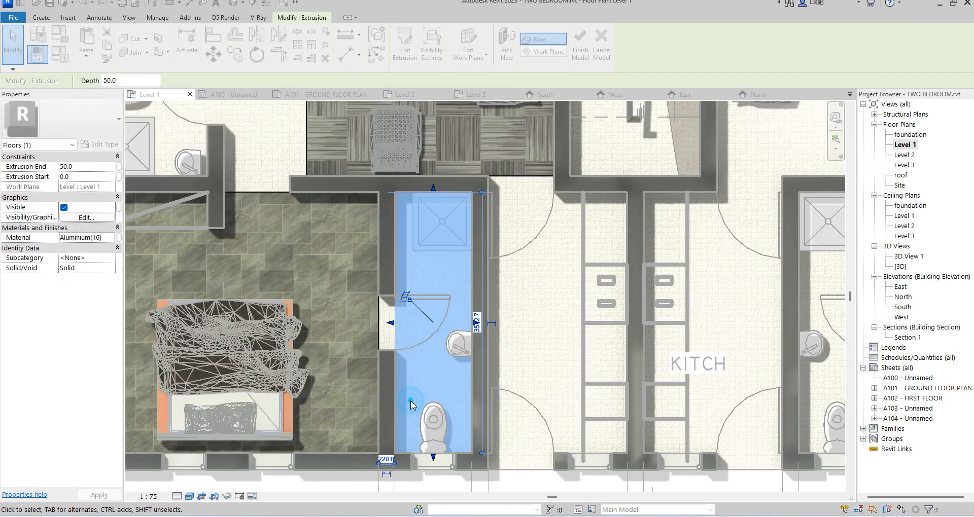
left_click(554, 352)
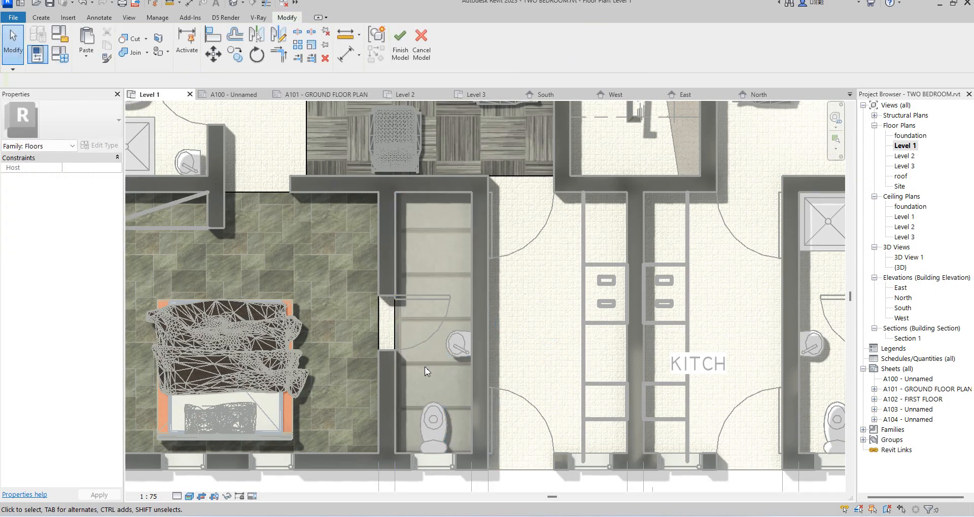
scroll(424, 367, "up", 5)
scroll(425, 355, "down", 5)
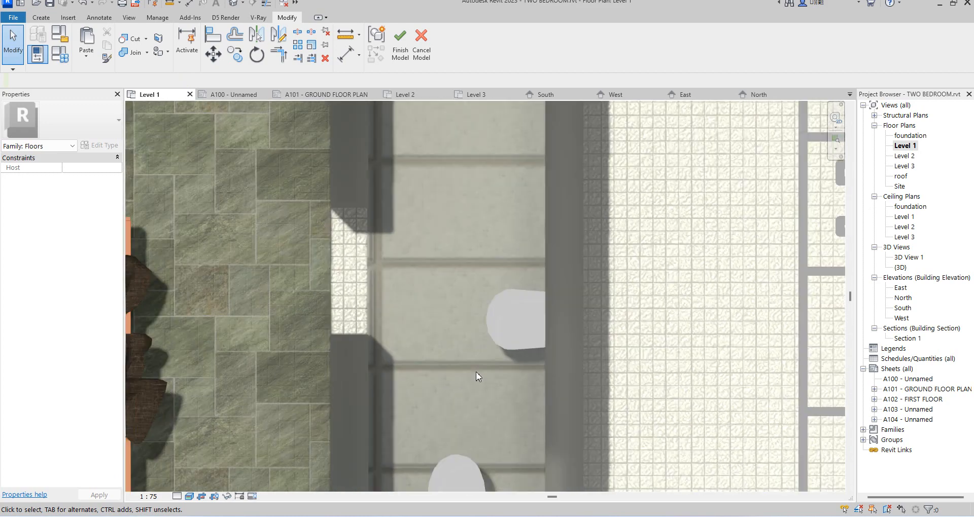
scroll(473, 312, "down", 3)
scroll(465, 404, "up", 3)
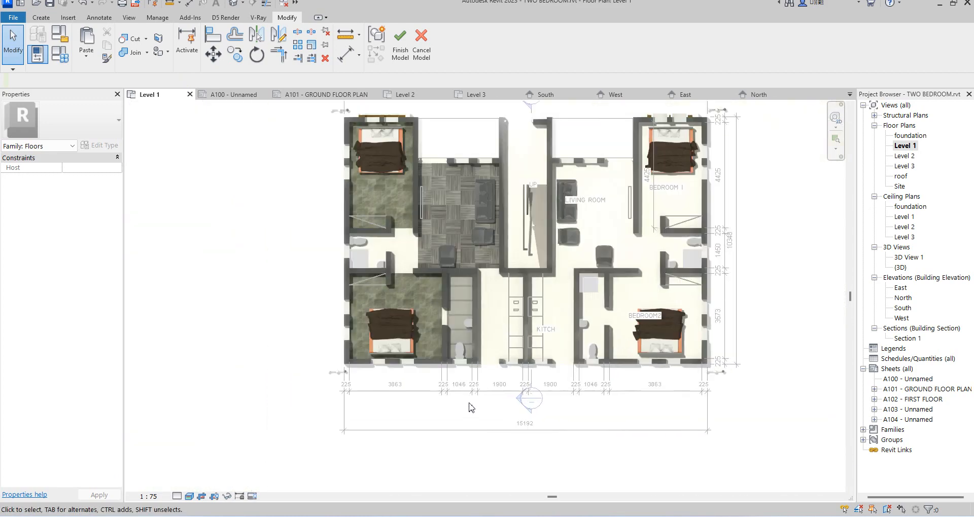
Finish the in-place floor model containing the bedroom, living room and bathroom extrusions on Level 1
left_click(404, 55)
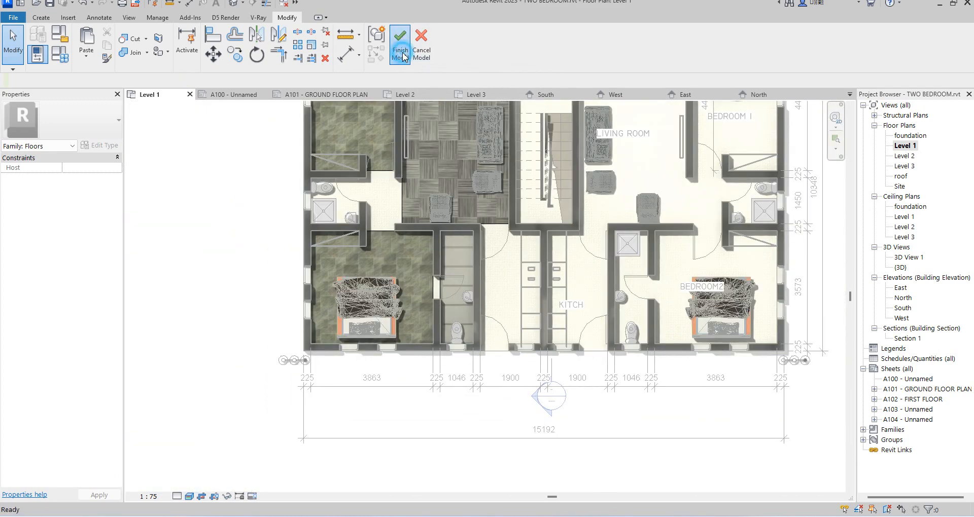
scroll(474, 330, "down", 3)
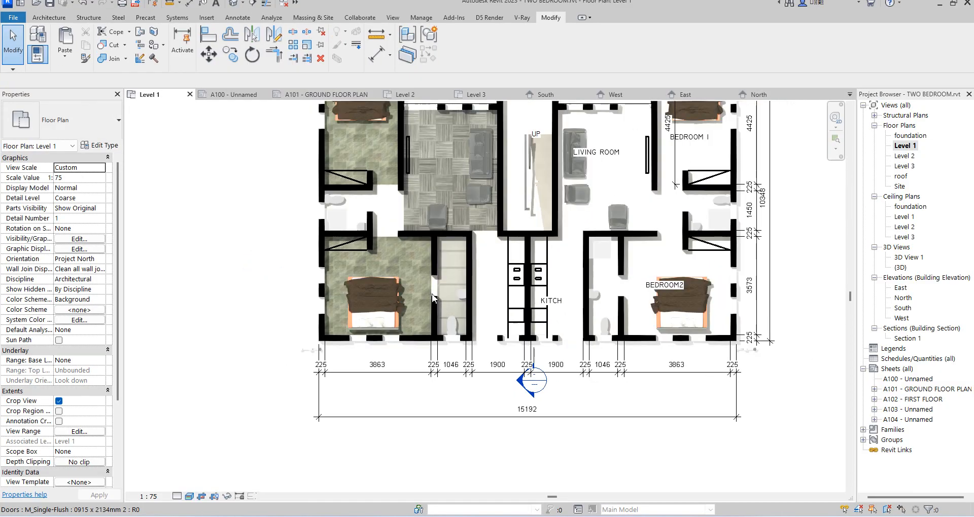
scroll(472, 329, "up", 4)
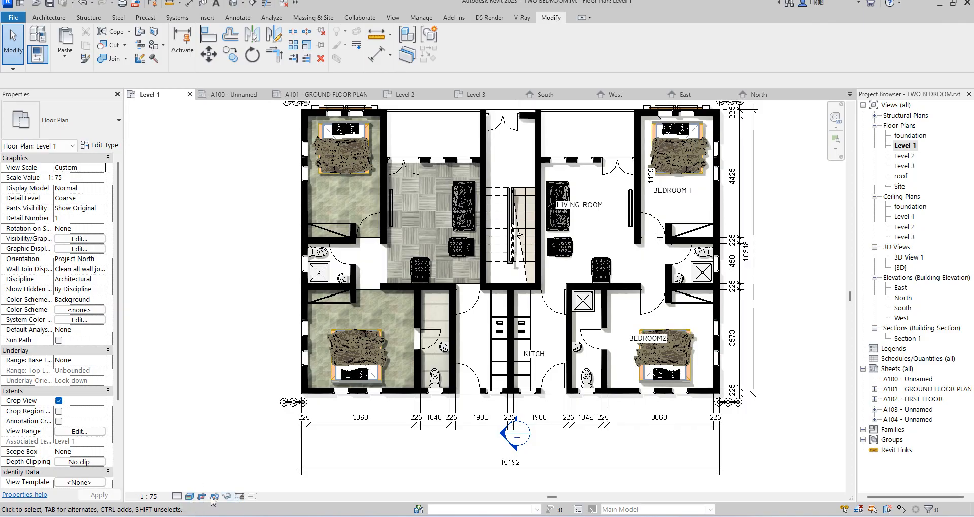
left_click(240, 497)
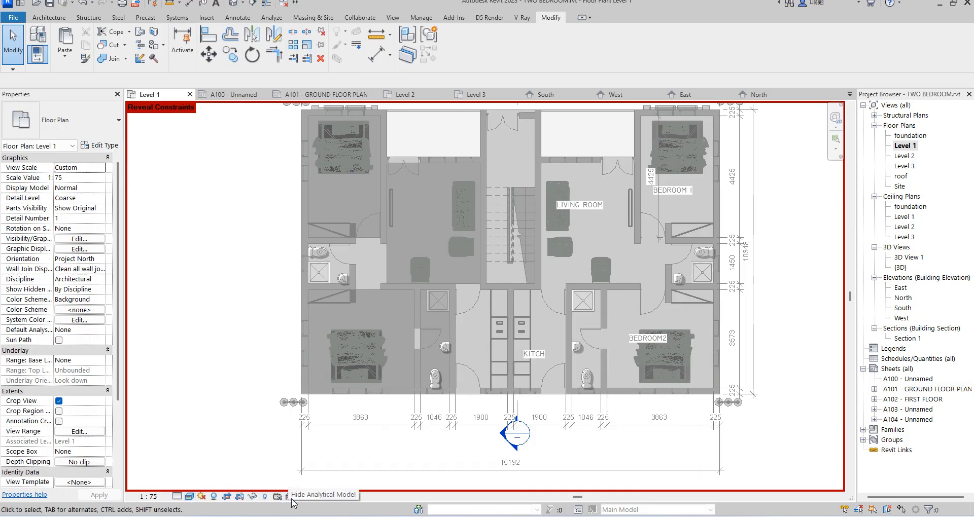
left_click(301, 499)
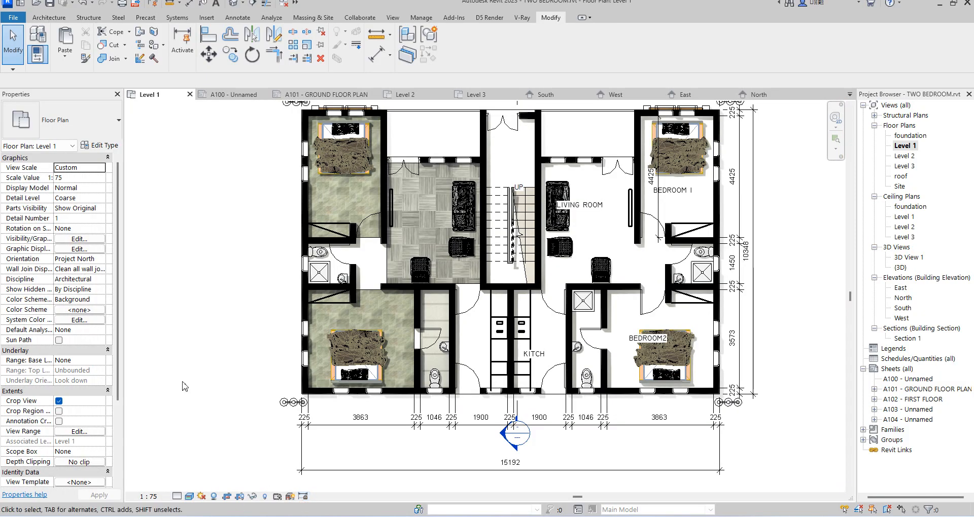
Adjust the sun intensity in the Level 1 plan's graphic display lighting settings
left_click(189, 497)
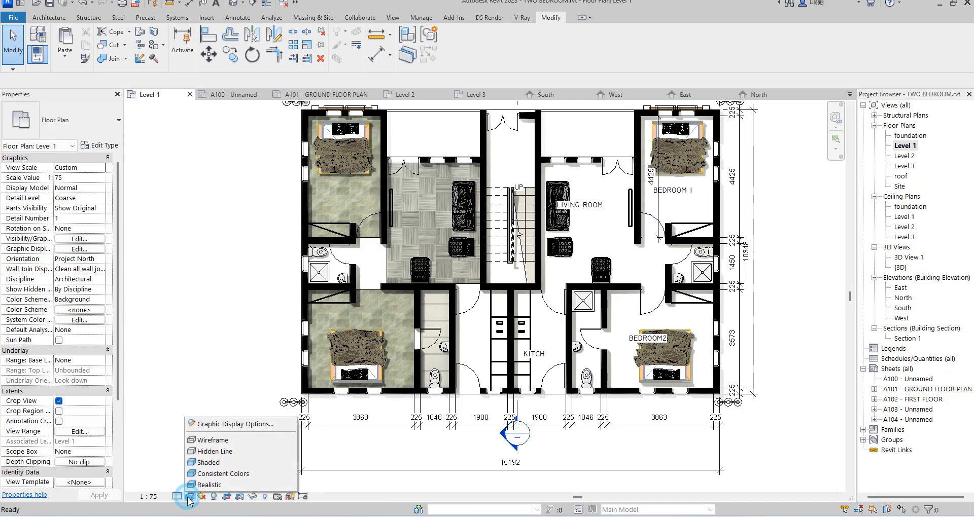
left_click(210, 424)
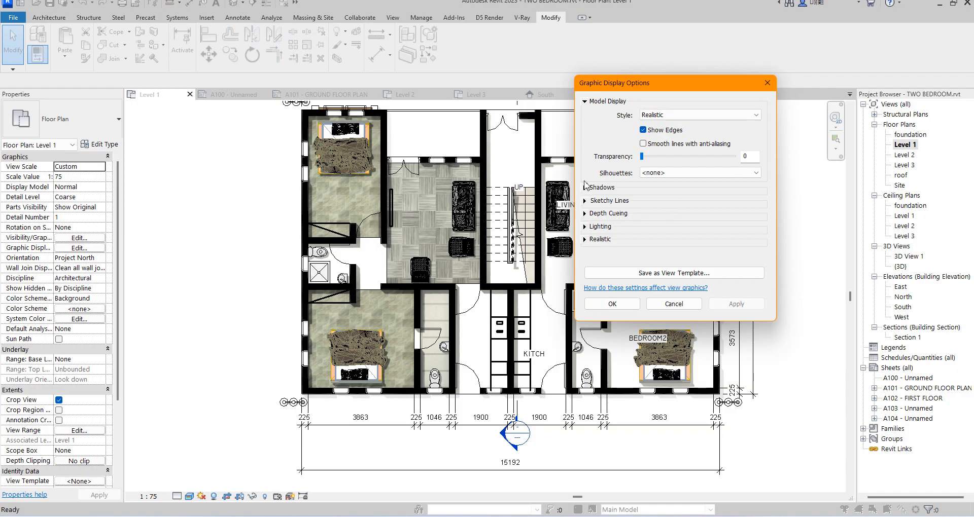
left_click(585, 227)
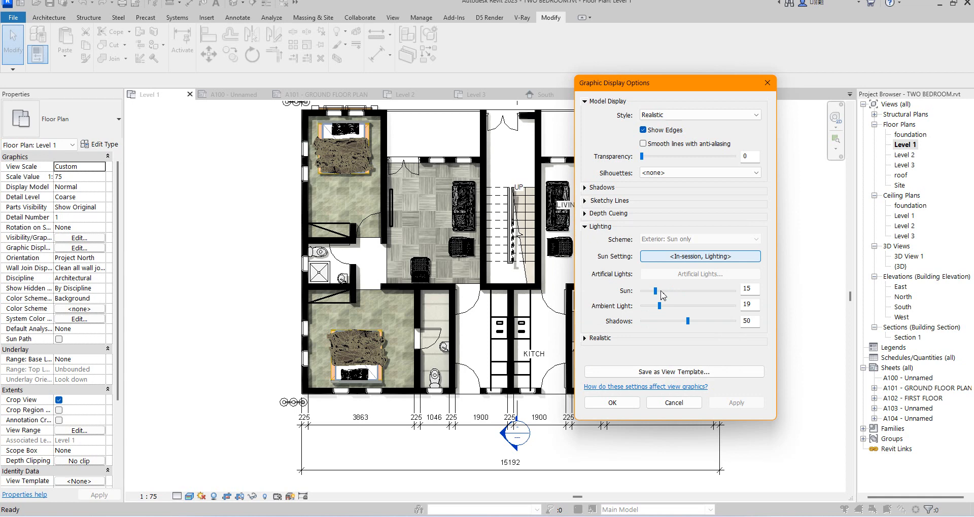
left_click(750, 290)
key("Return")
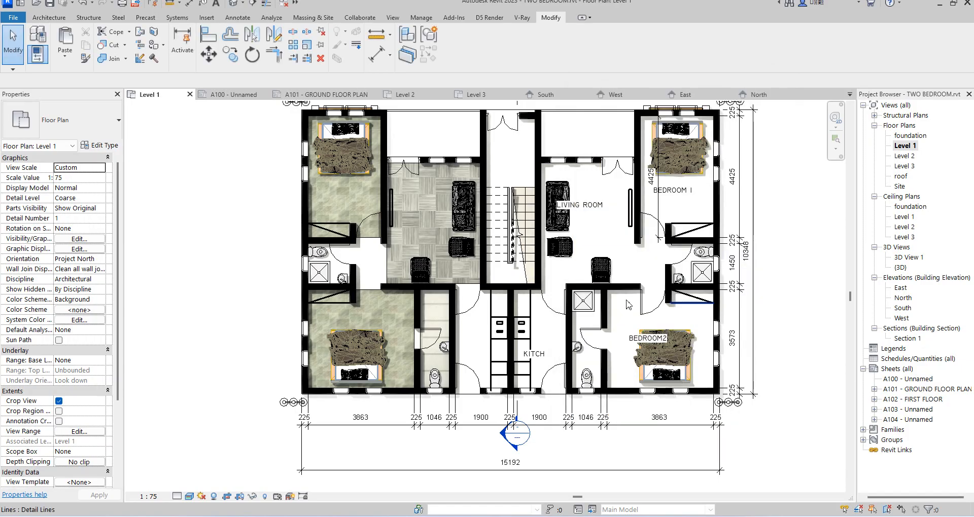
left_click(369, 346)
key("Escape")
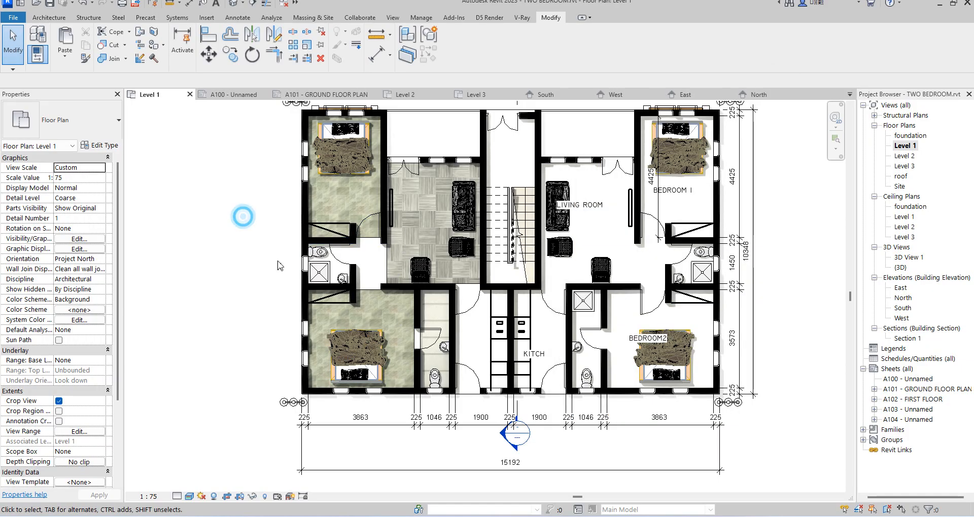
scroll(465, 274, "up", 3)
scroll(465, 262, "down", 3)
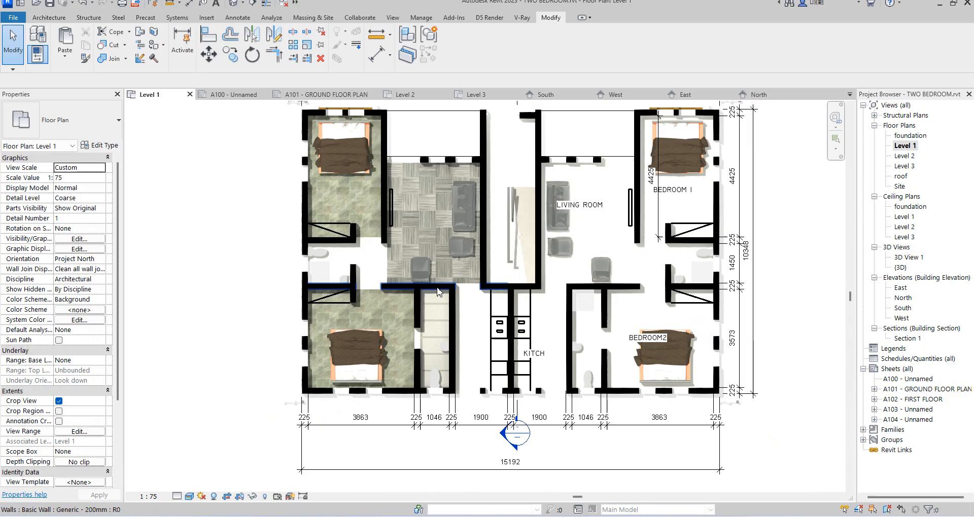
Edit the in-place floor and mirror a copy of all its room extrusions about the midpoint of the wall between the two kitchens
left_click(391, 264)
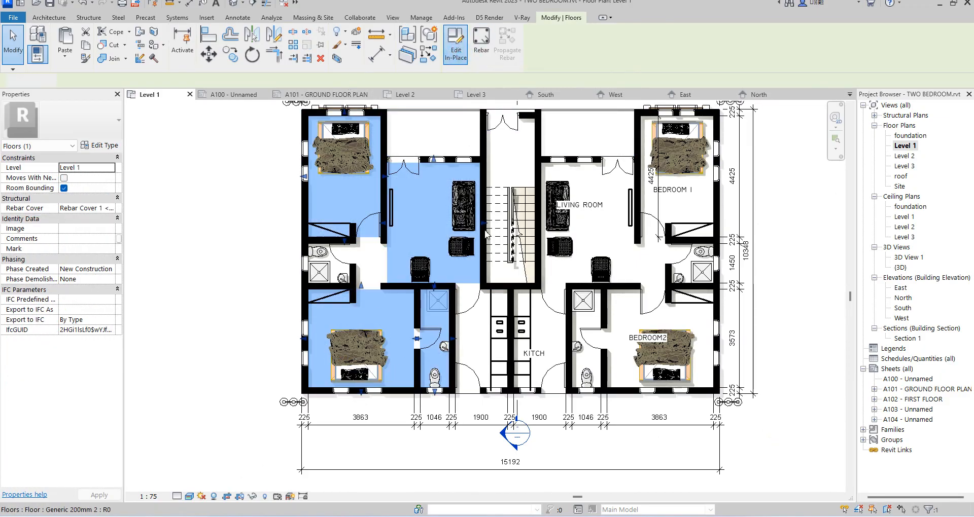
scroll(378, 274, "down", 2)
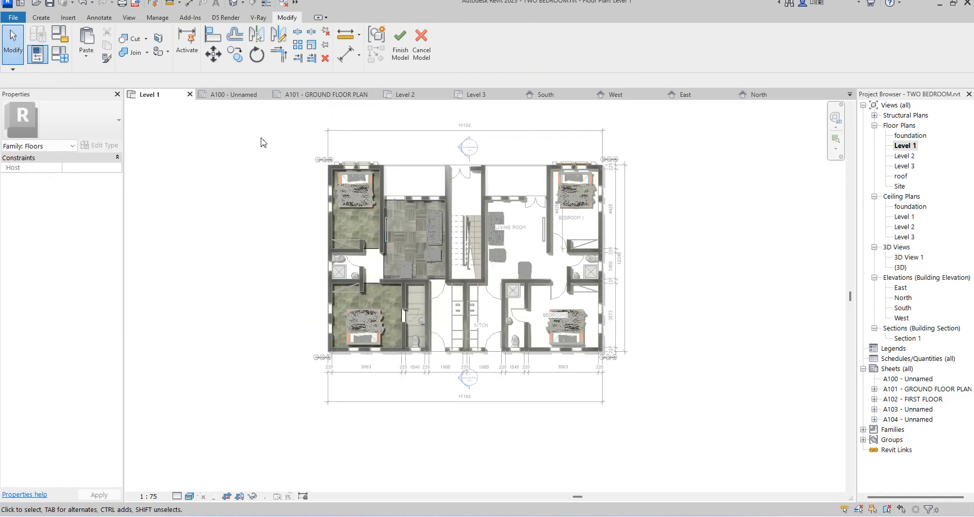
left_click_drag(261, 137, 460, 424)
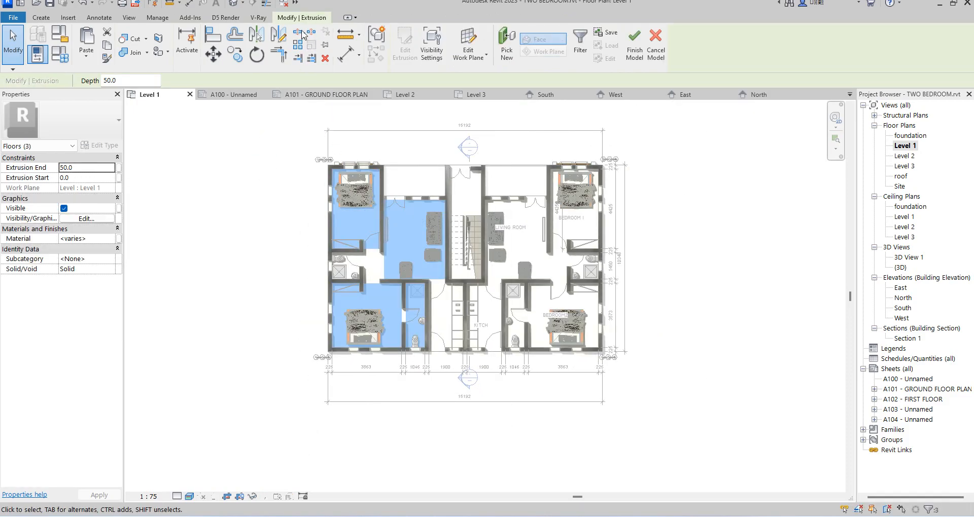
left_click(282, 35)
scroll(512, 316, "up", 5)
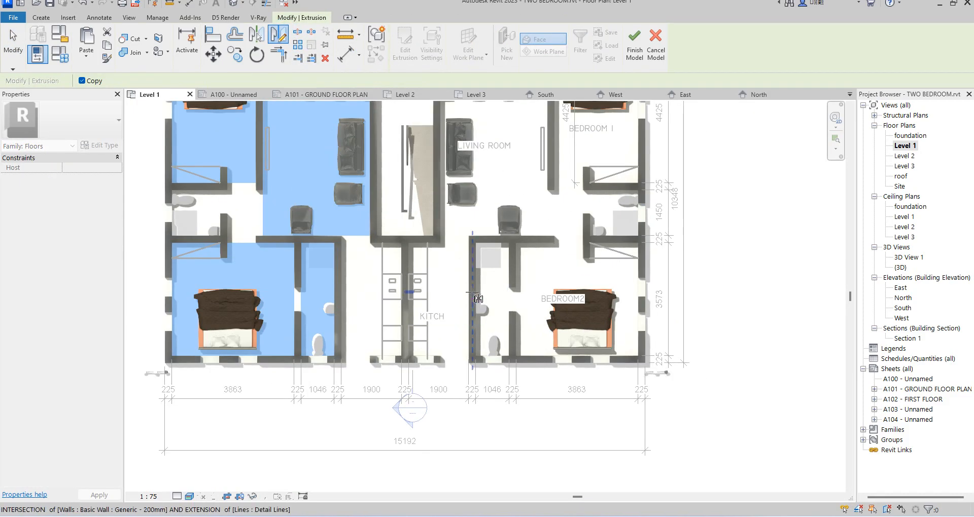
left_click(318, 194)
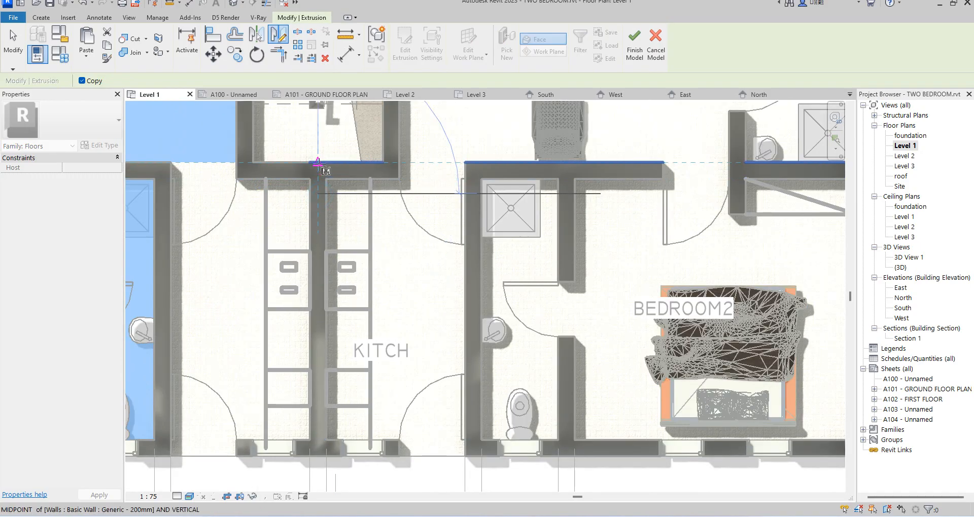
left_click(318, 171)
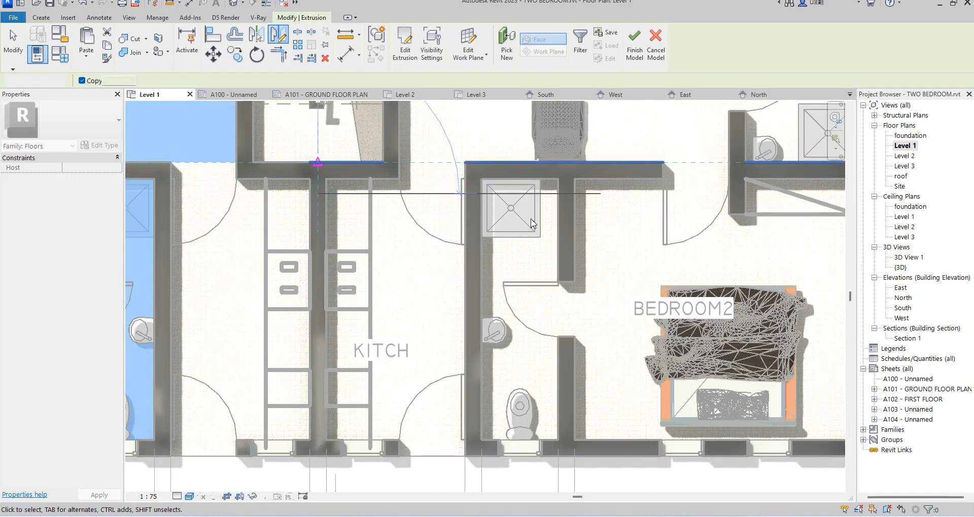
scroll(537, 269, "down", 5)
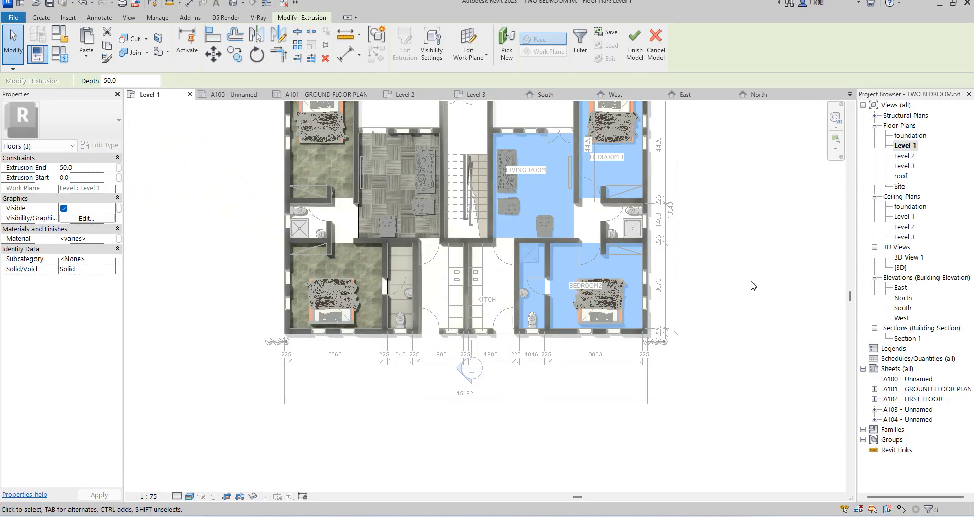
left_click(751, 282)
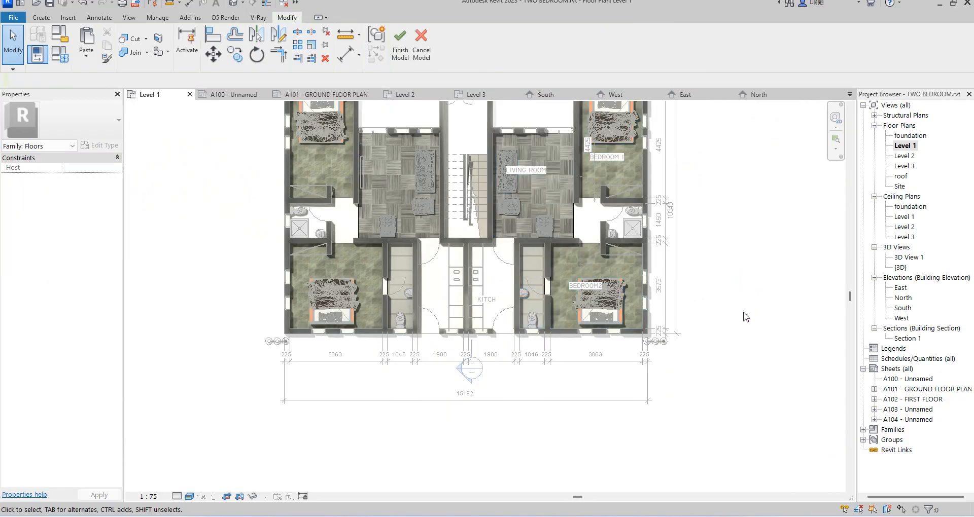
Set the Extrusion End of all floor extrusions in both apartments to 20 and finish the in-place model
scroll(521, 303, "down", 3)
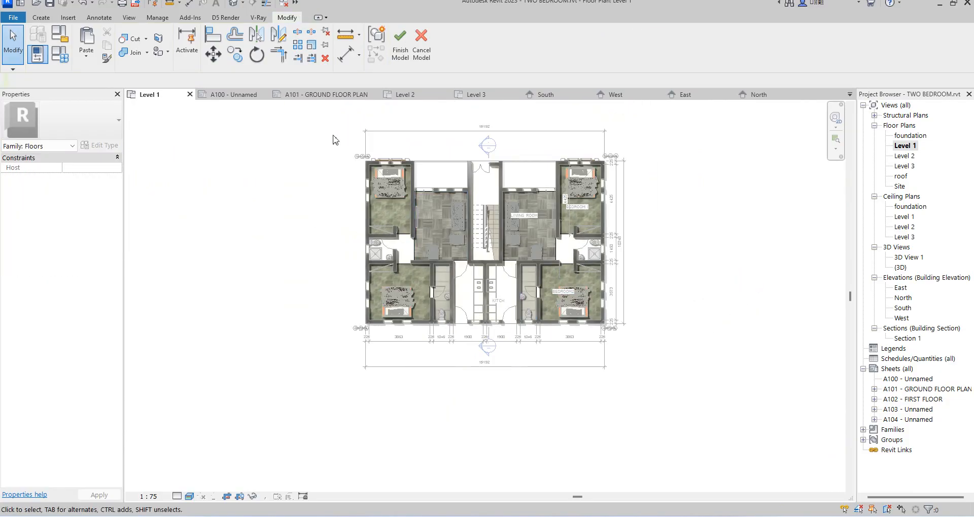
left_click_drag(318, 142, 648, 375)
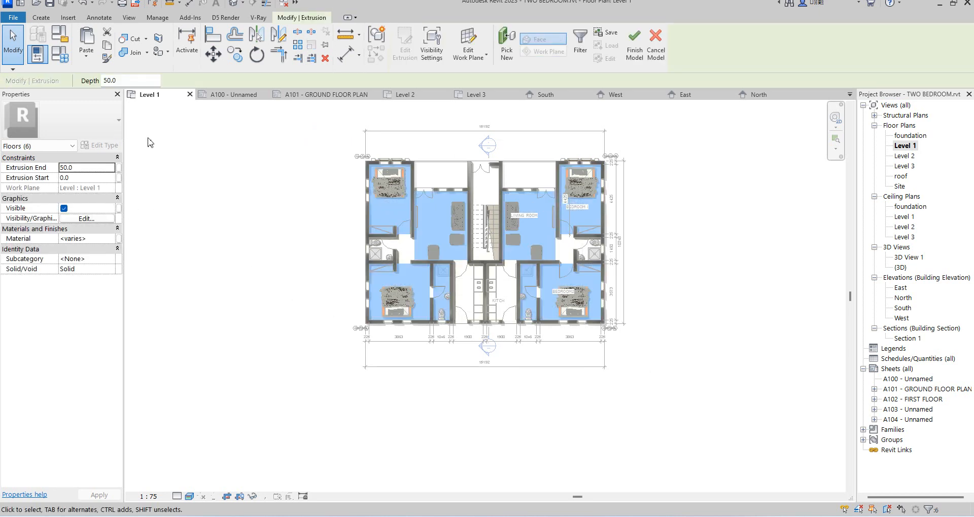
left_click(85, 170)
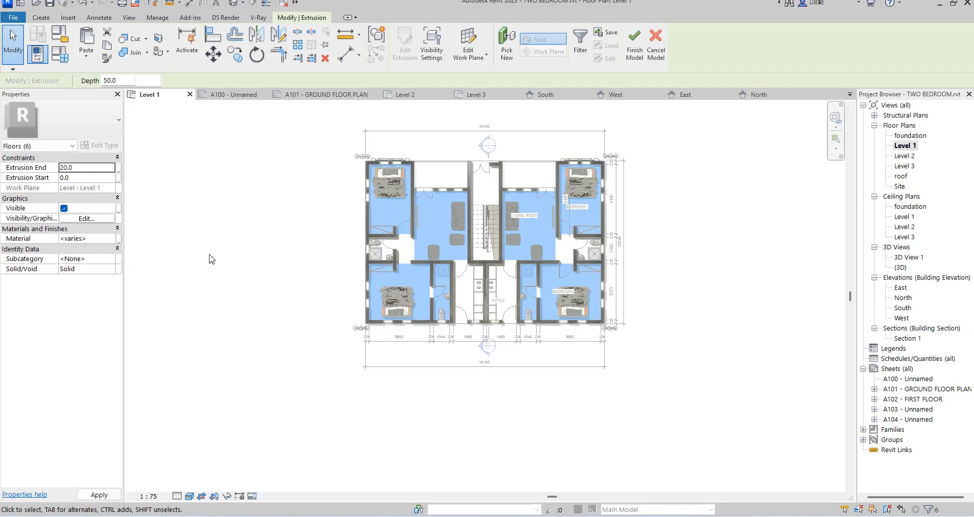
left_click(234, 243)
scroll(446, 254, "up", 2)
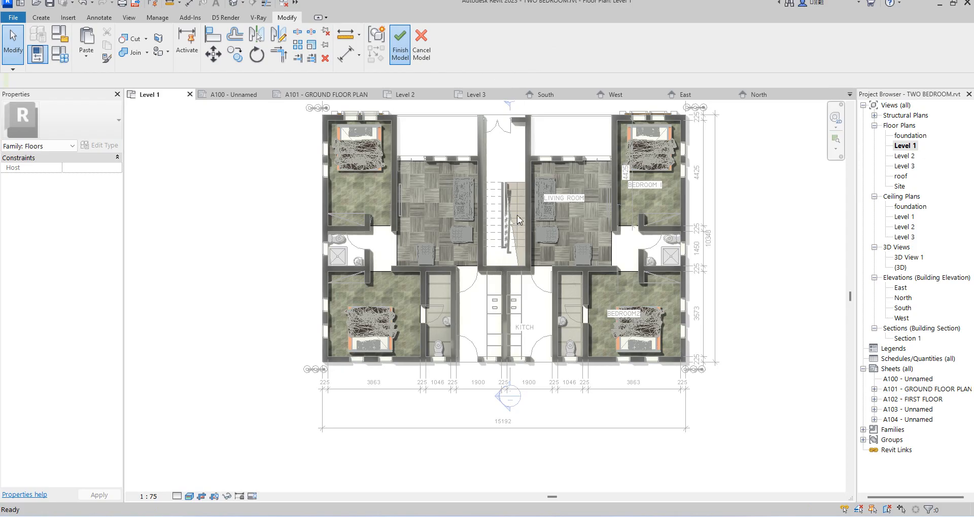
scroll(515, 113, "up", 2)
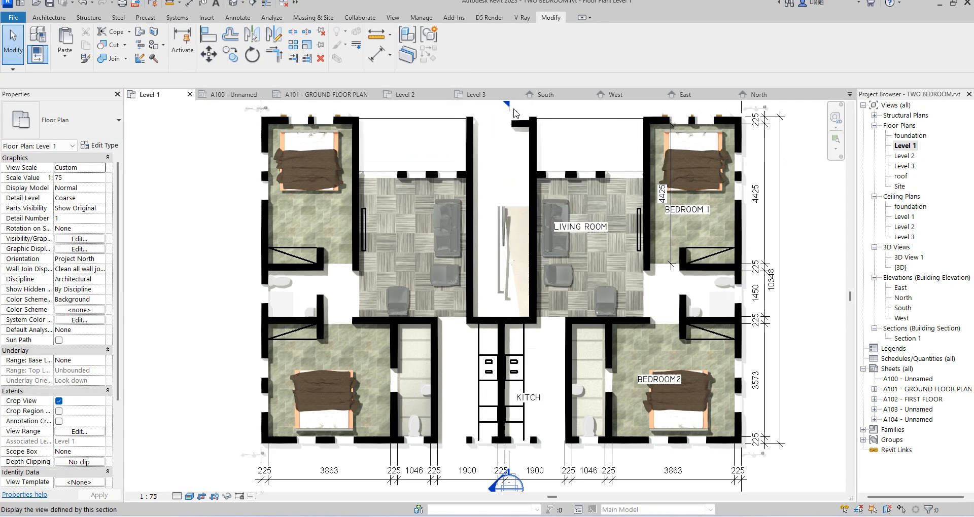
Move the Section 1 line from the stairwell across to the unlabelled living room and open its section view
scroll(515, 113, "up", 3)
left_click(506, 108)
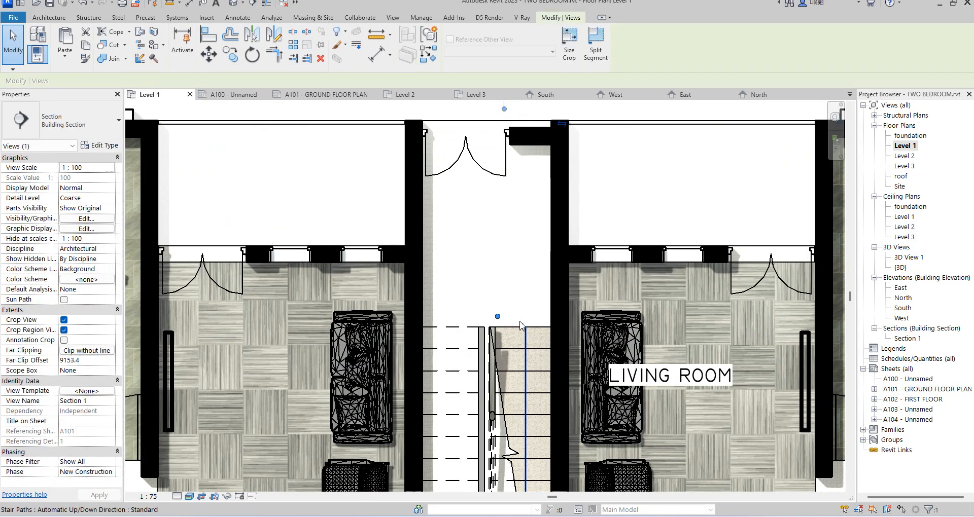
scroll(511, 252, "down", 4)
scroll(502, 141, "up", 1)
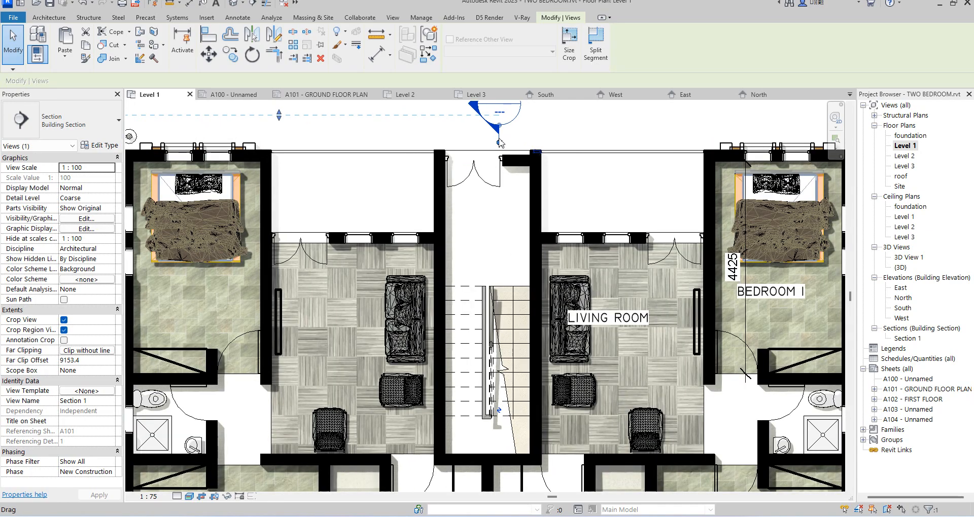
scroll(500, 142, "up", 3)
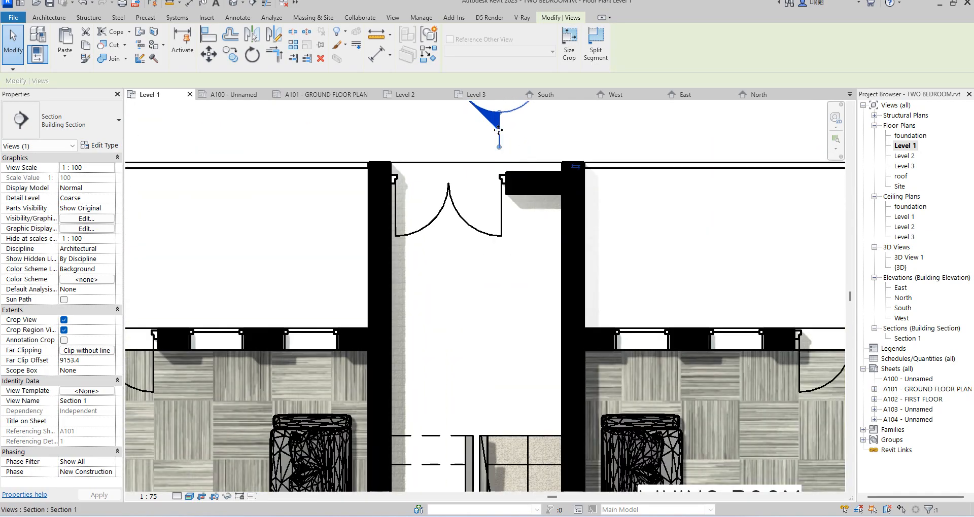
left_click_drag(499, 128, 320, 133)
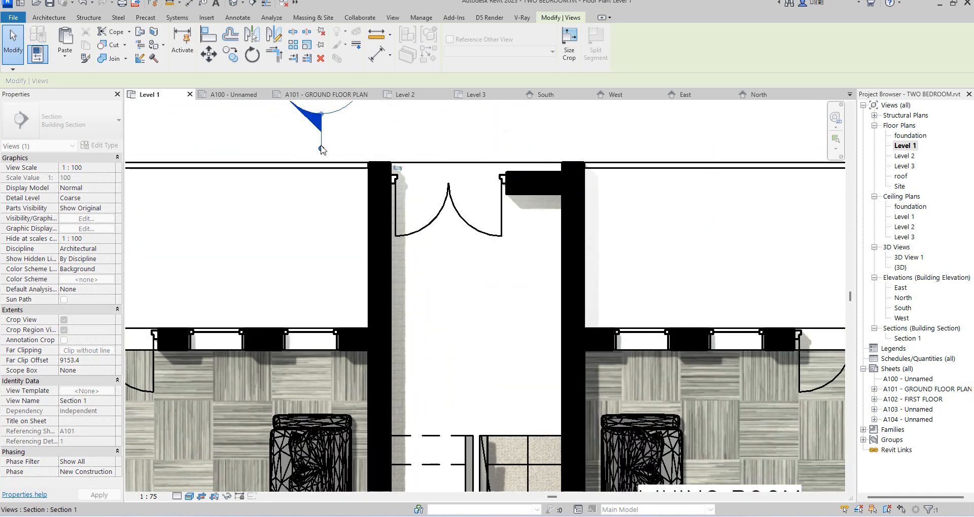
right_click(320, 147)
left_click(357, 206)
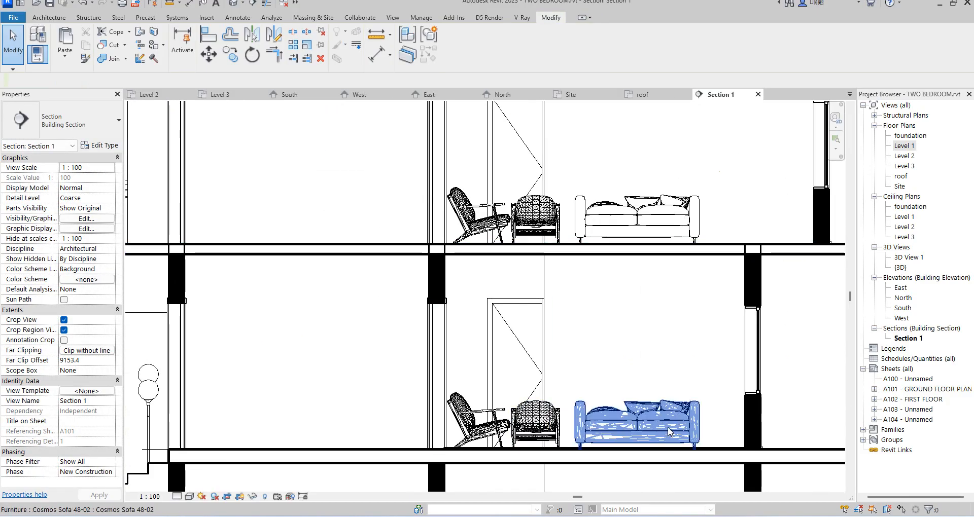
Inspect the in-place floor under the ground-floor sofa in section, check its extrusion's thickness in edit mode, and finish the model
scroll(707, 452, "up", 4)
scroll(735, 445, "down", 1)
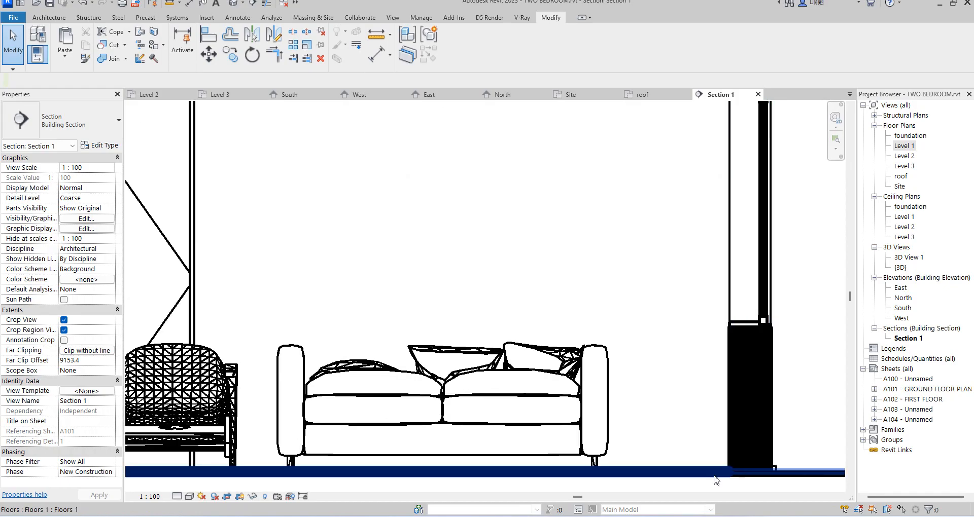
left_click(691, 463)
scroll(577, 363, "down", 2)
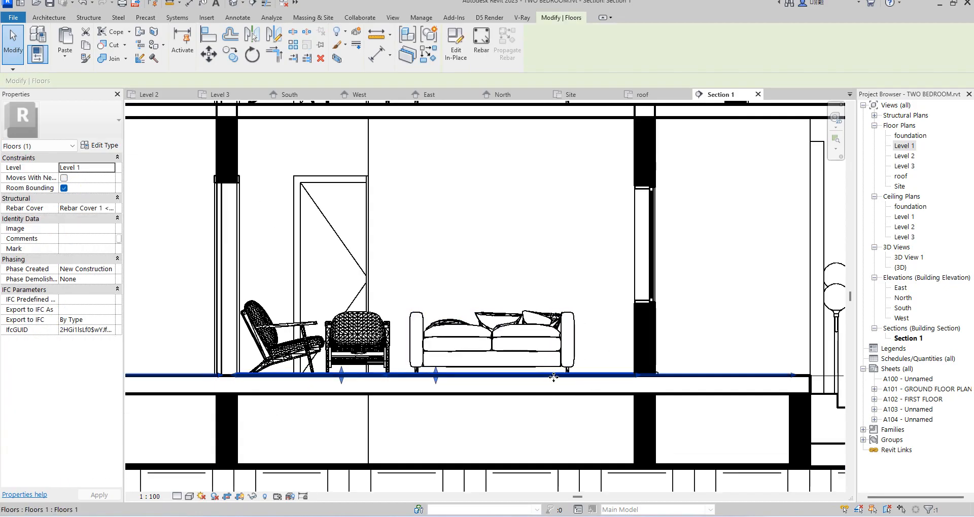
scroll(553, 376, "down", 2)
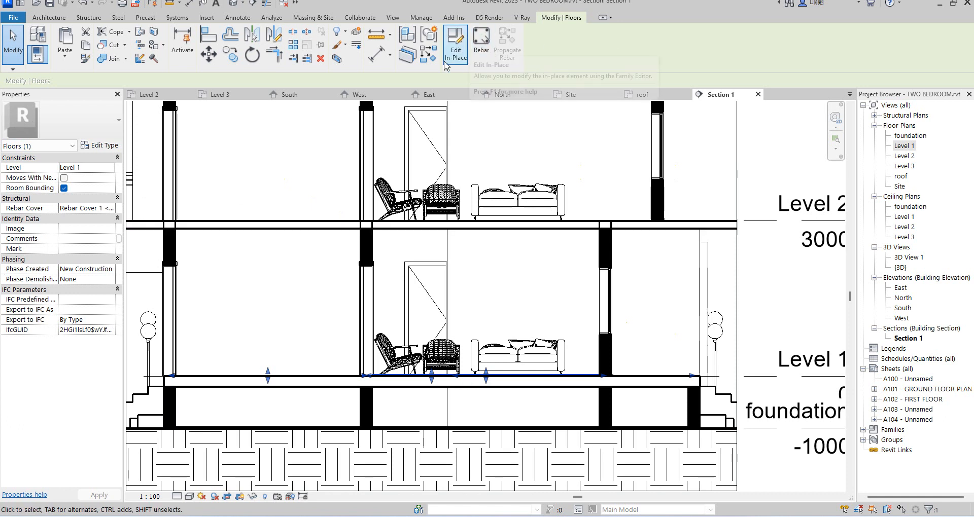
left_click(455, 40)
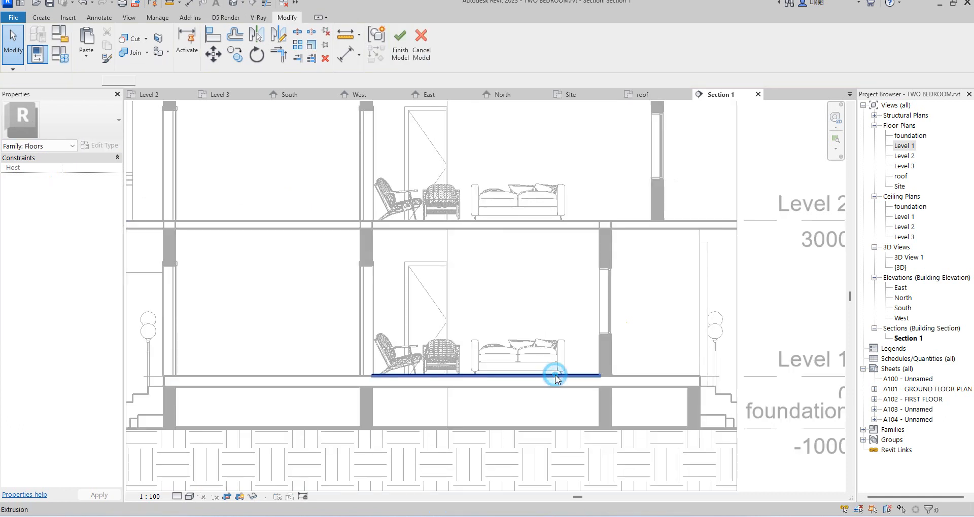
left_click(554, 378)
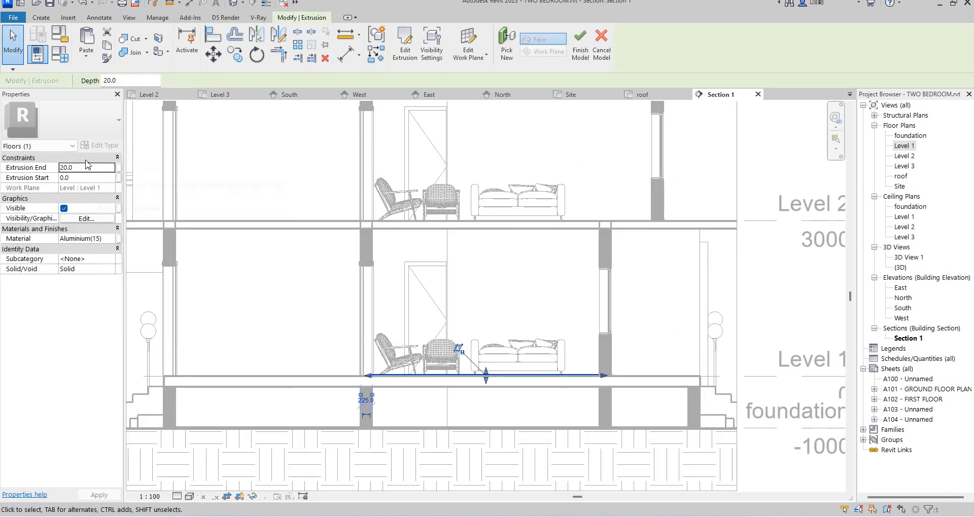
left_click(580, 41)
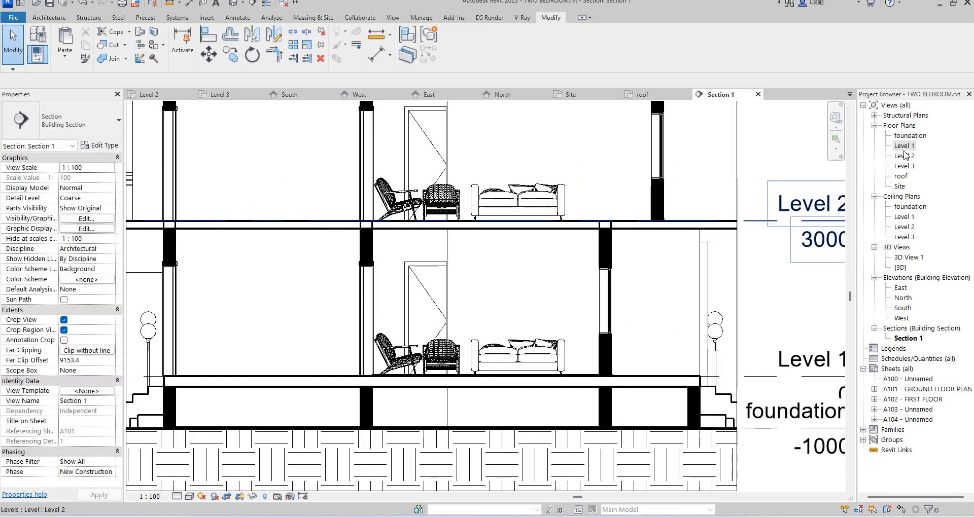
Open the Level 1 floor plan and move the LIVING ROOM text note clear of the sofa in the labelled living room
double_click(904, 146)
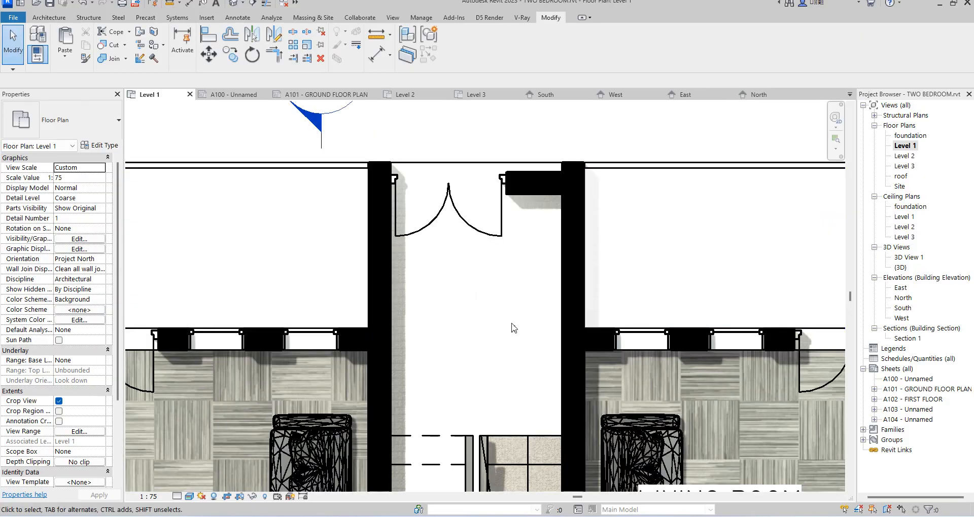
scroll(573, 339, "down", 5)
scroll(573, 339, "up", 5)
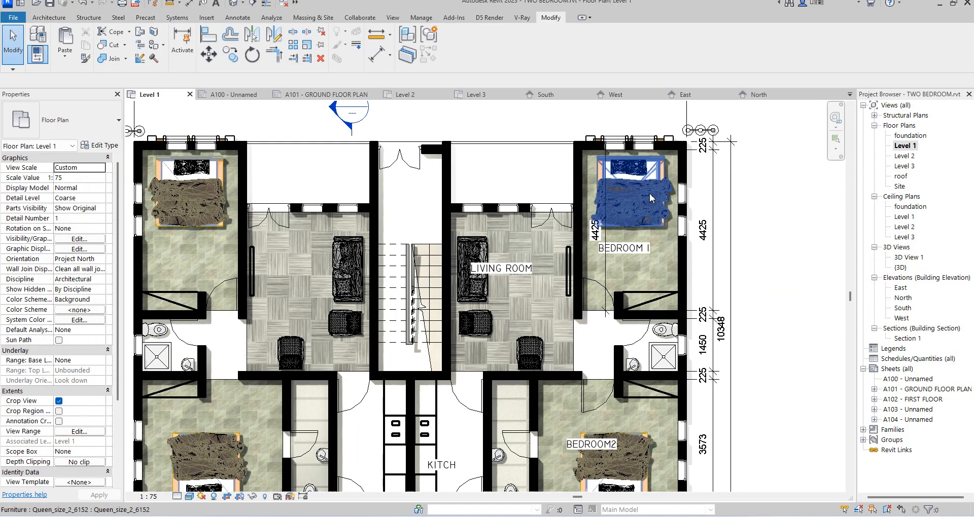
left_click(506, 271)
left_click_drag(506, 270, 486, 279)
scroll(517, 242, "down", 2)
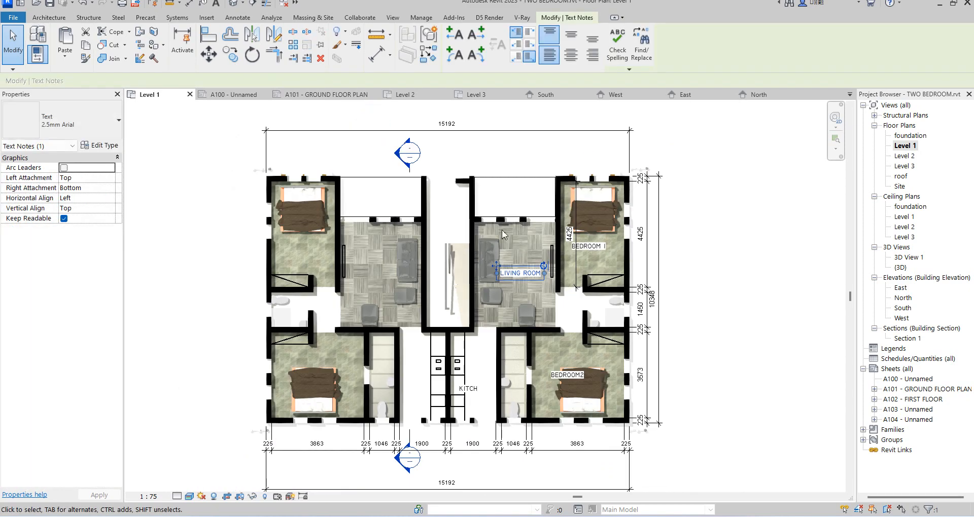
left_click(684, 156)
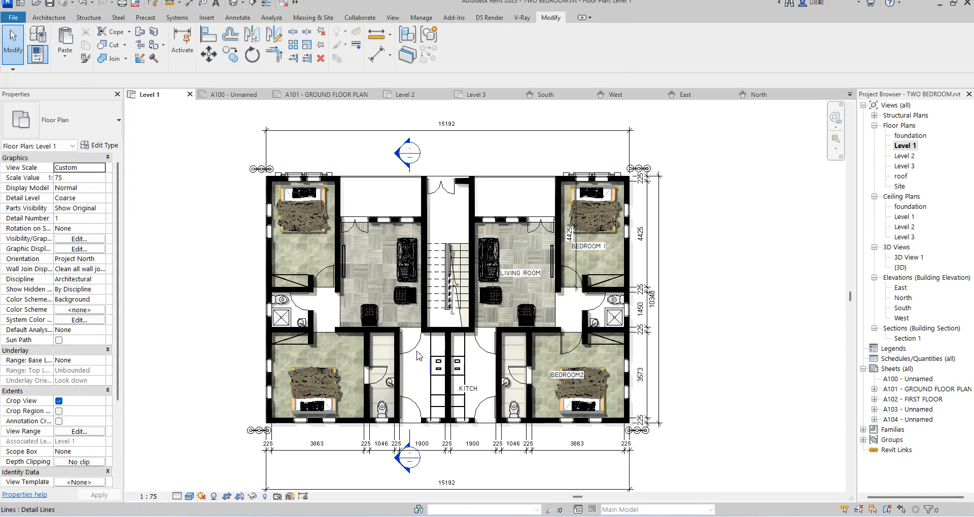
Place a room with its tag in the labelled living room on Level 1
left_click(241, 20)
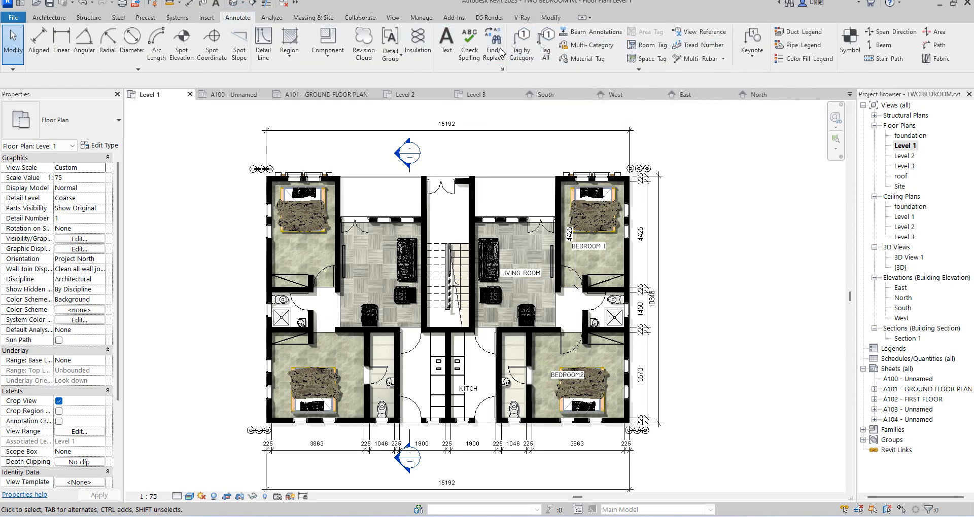
left_click(49, 20)
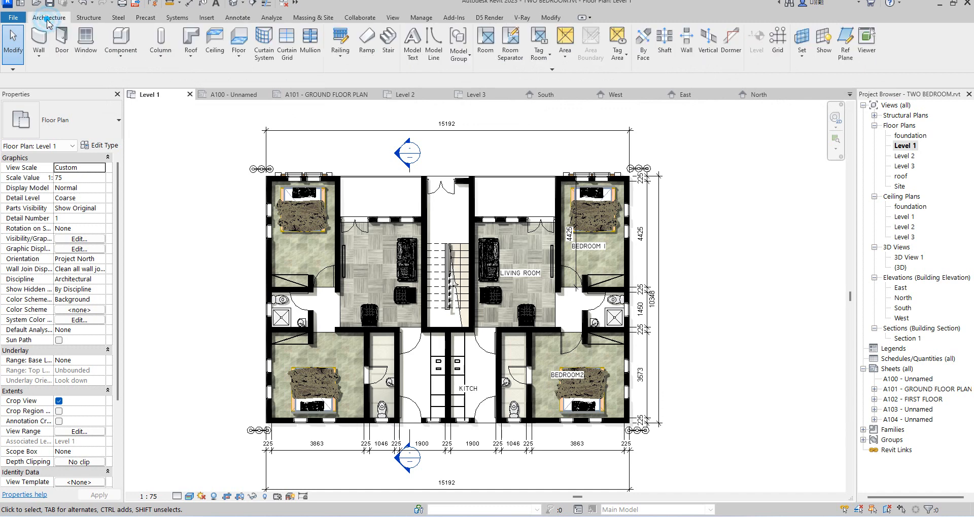
left_click(486, 41)
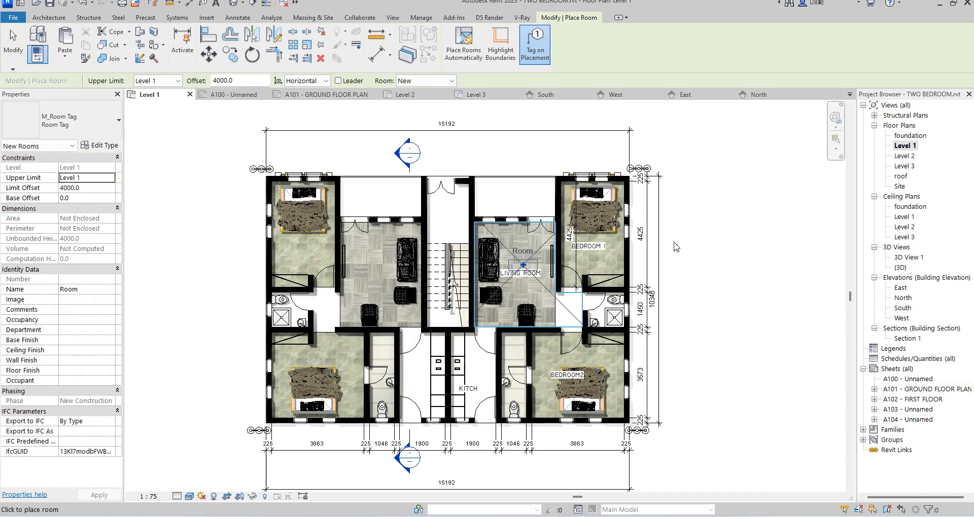
left_click(358, 274)
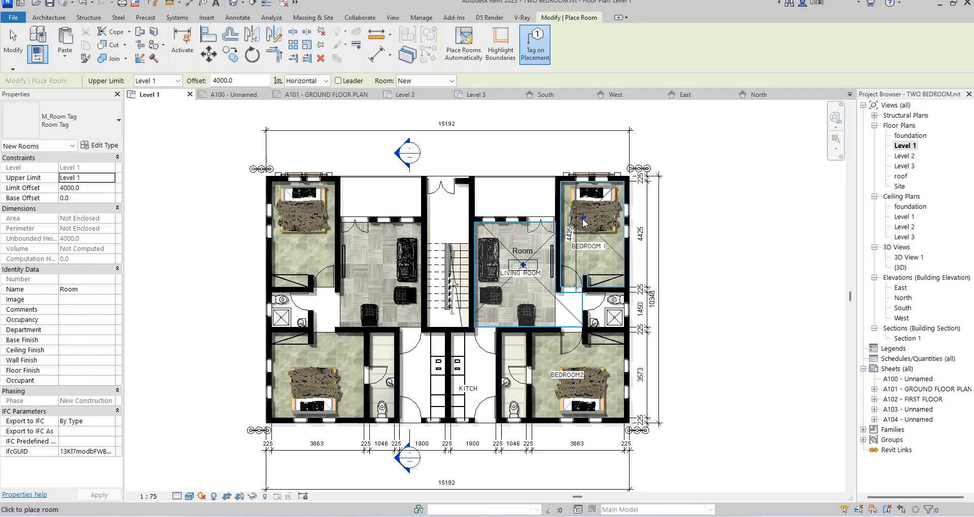
key("Escape")
key("Escape")
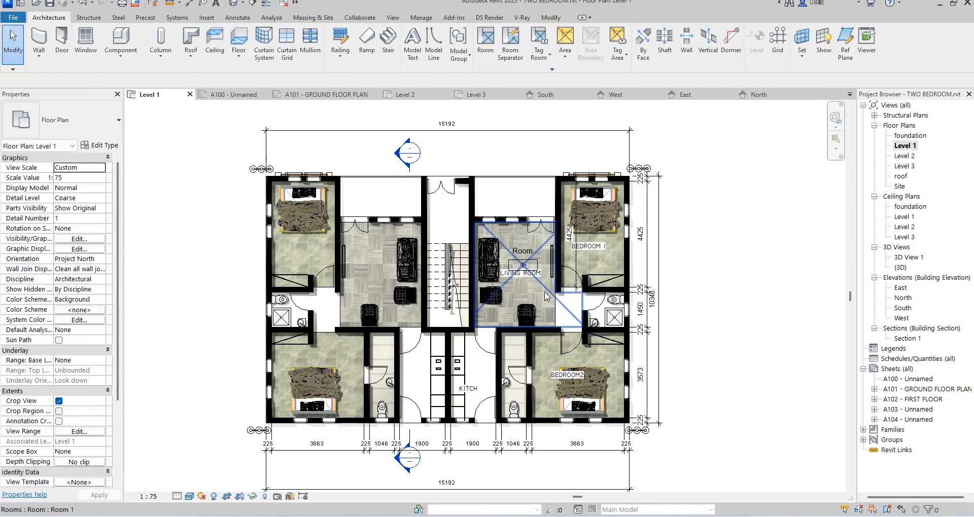
Delete the room just placed in the labelled living room together with its tag
left_click(545, 297)
key("Delete")
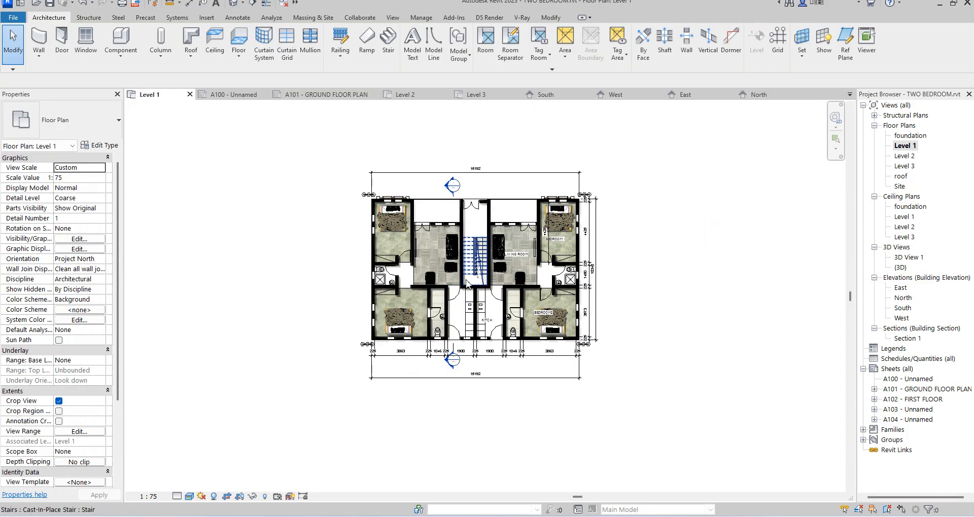
scroll(472, 208, "up", 3)
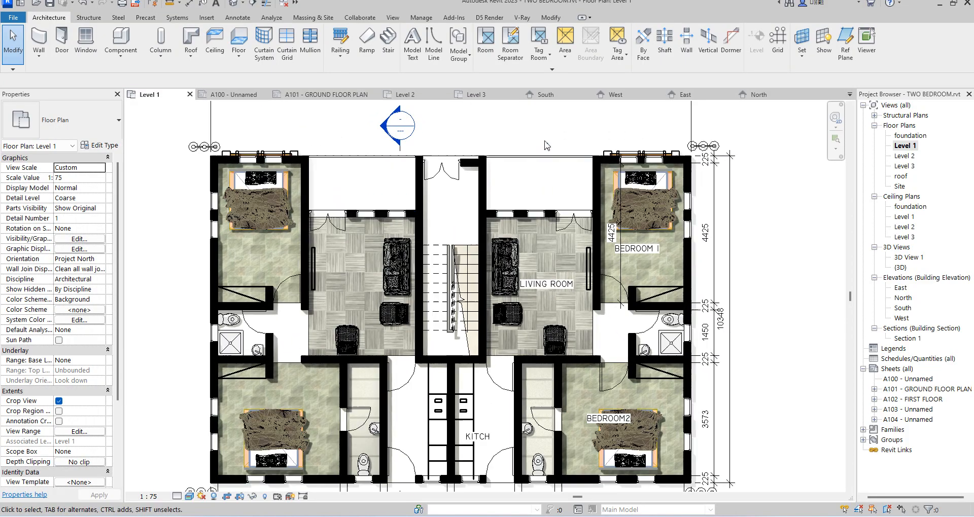
scroll(472, 208, "down", 2)
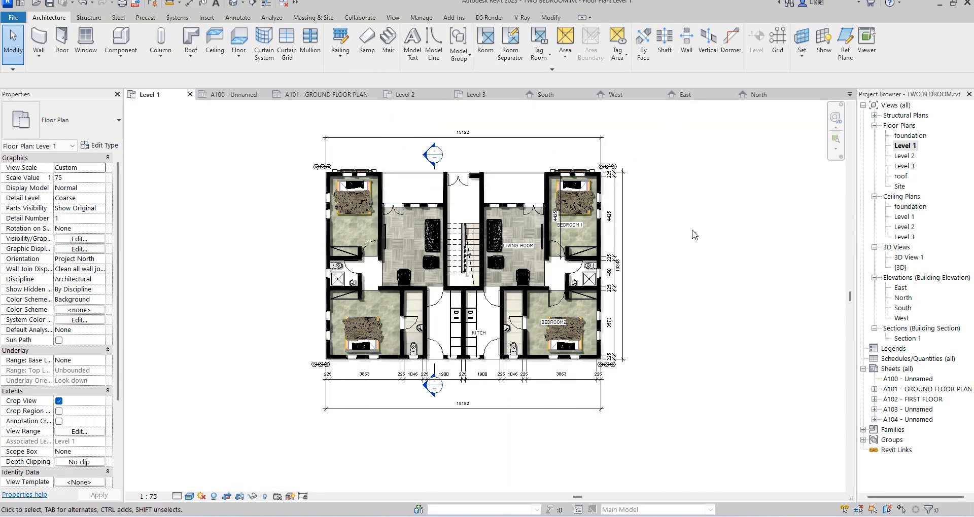